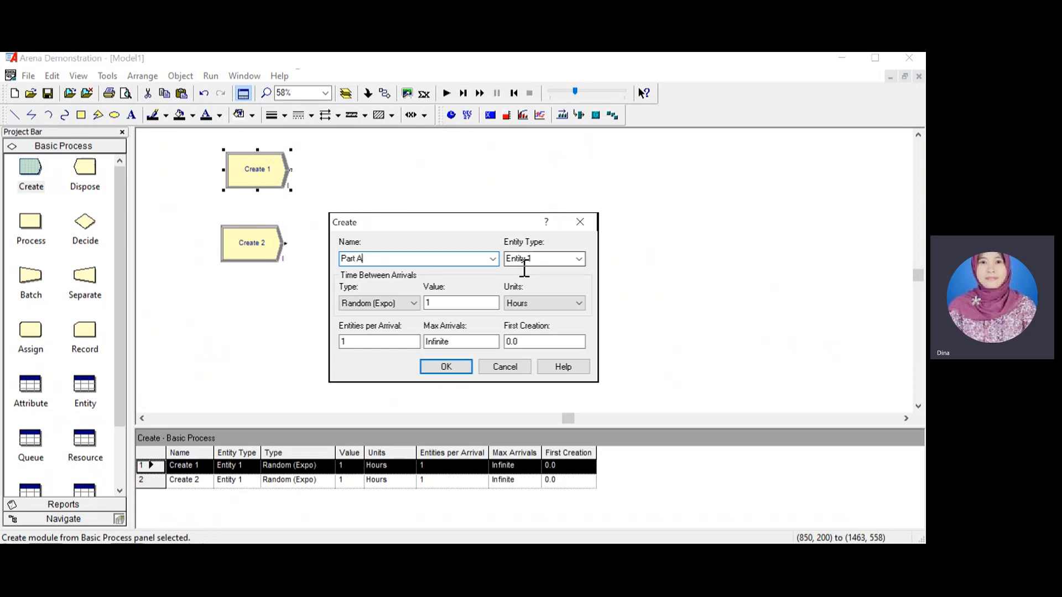
Set the Part A Create module's time between arrivals to a value of 5 in minutes.
double_click(424, 303)
text(5)
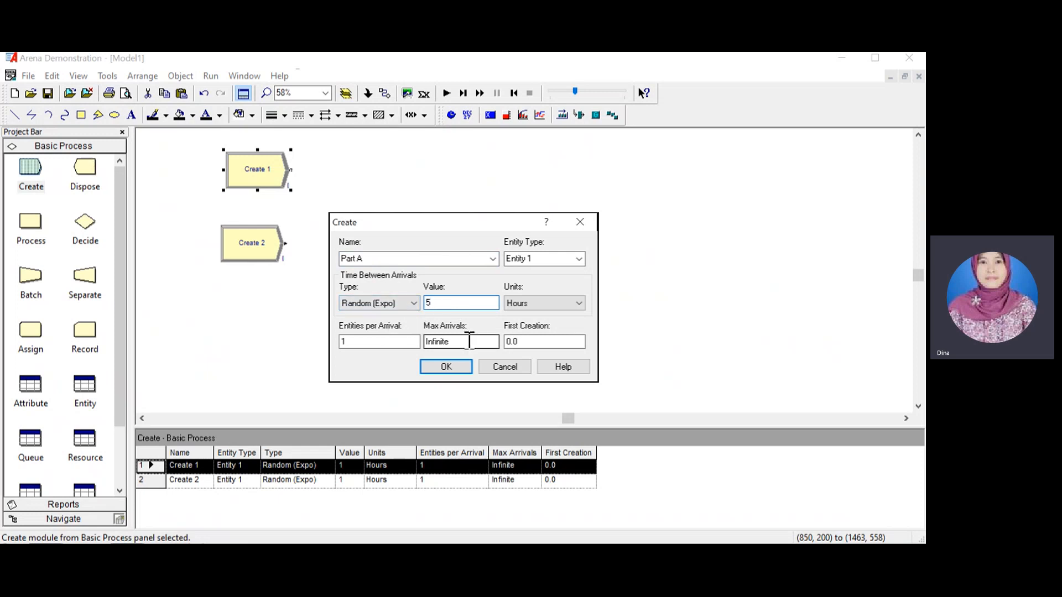
click(579, 304)
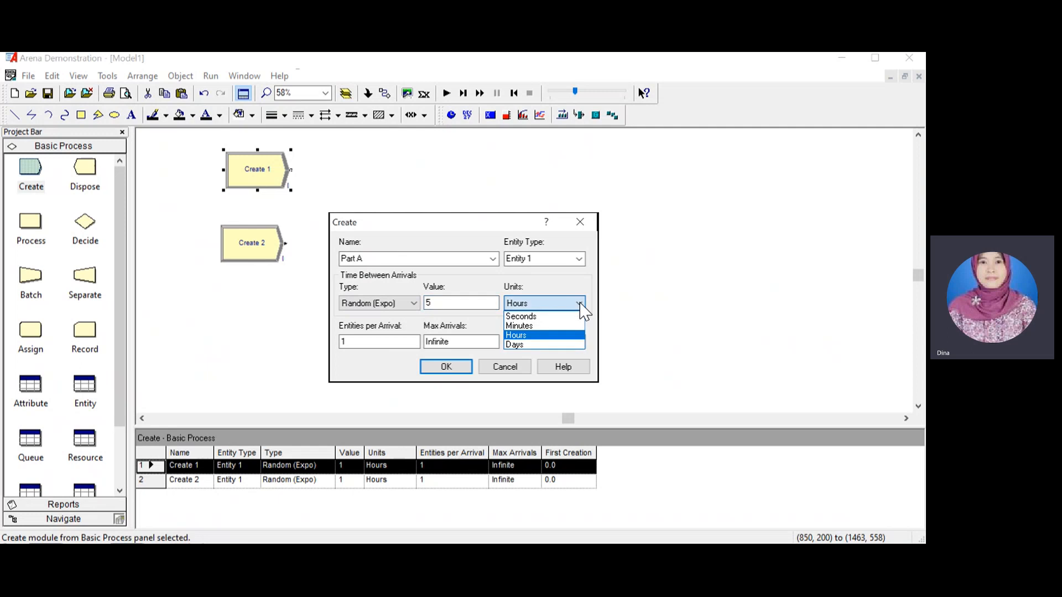
click(543, 326)
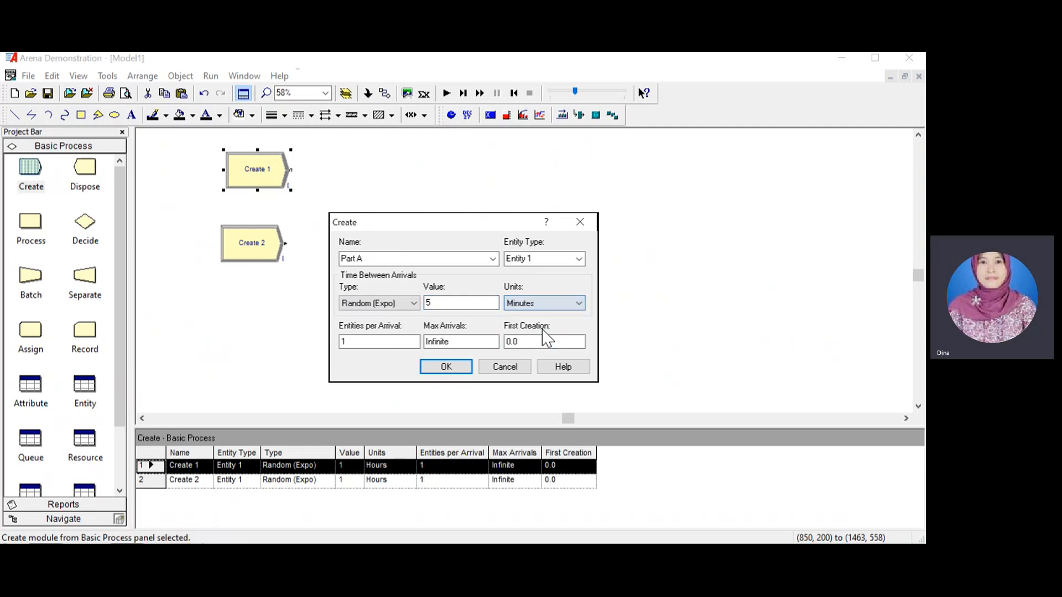
click(455, 368)
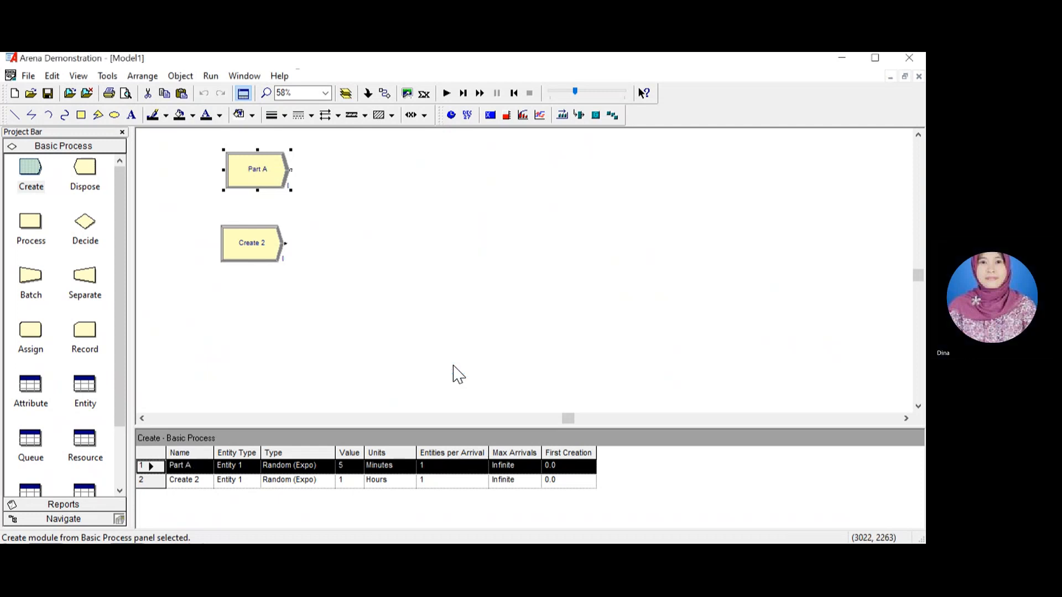
Name the second Create module Part B and set its time between arrivals to 30 minutes.
click(278, 254)
double_click(279, 254)
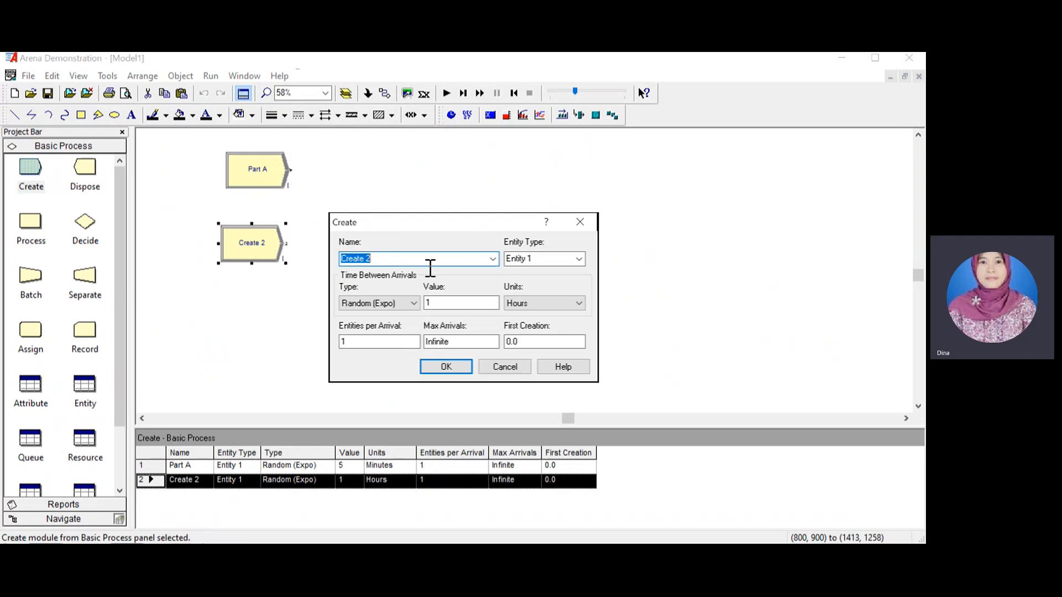
text(part B)
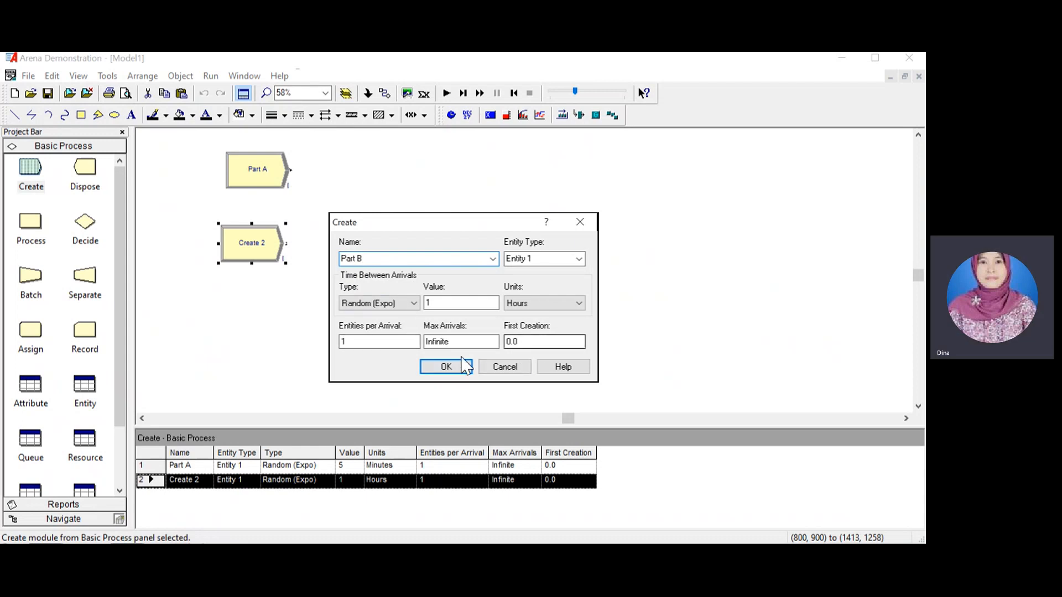
drag(480, 304, 426, 305)
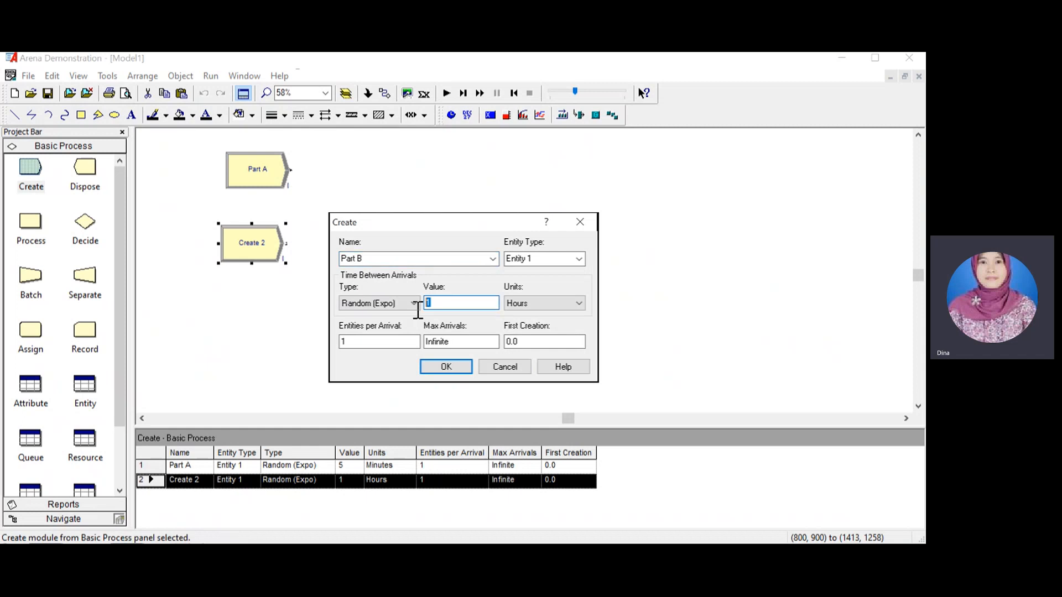
text(30)
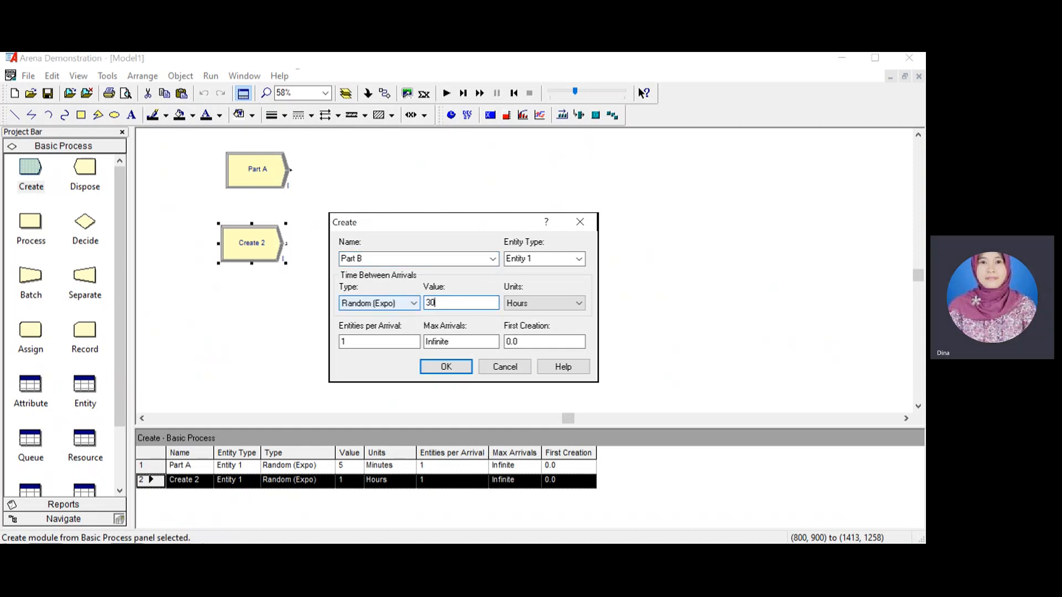
click(579, 304)
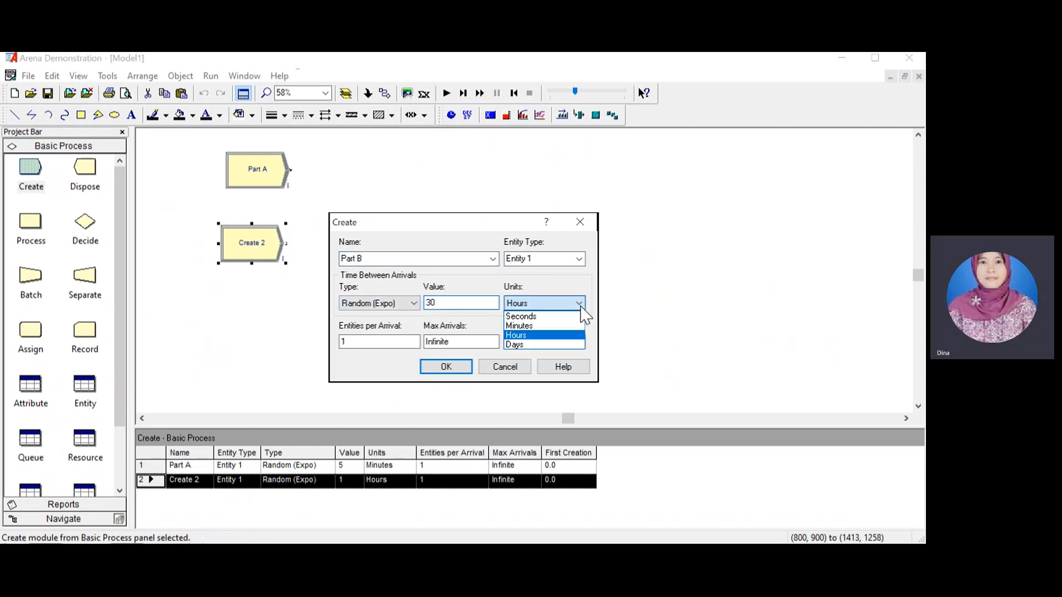
click(547, 326)
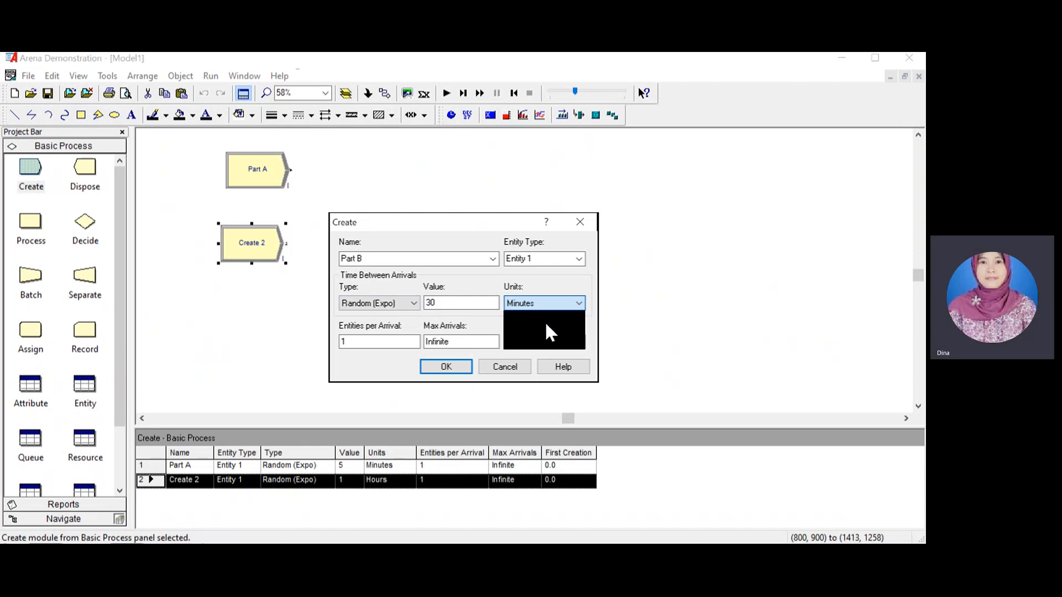
click(455, 367)
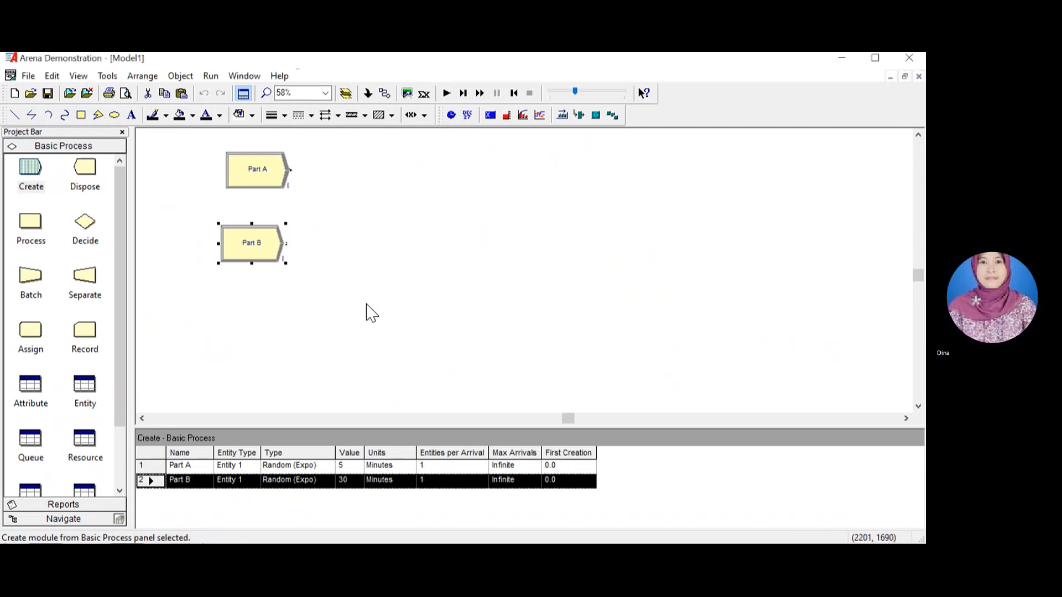
click(368, 311)
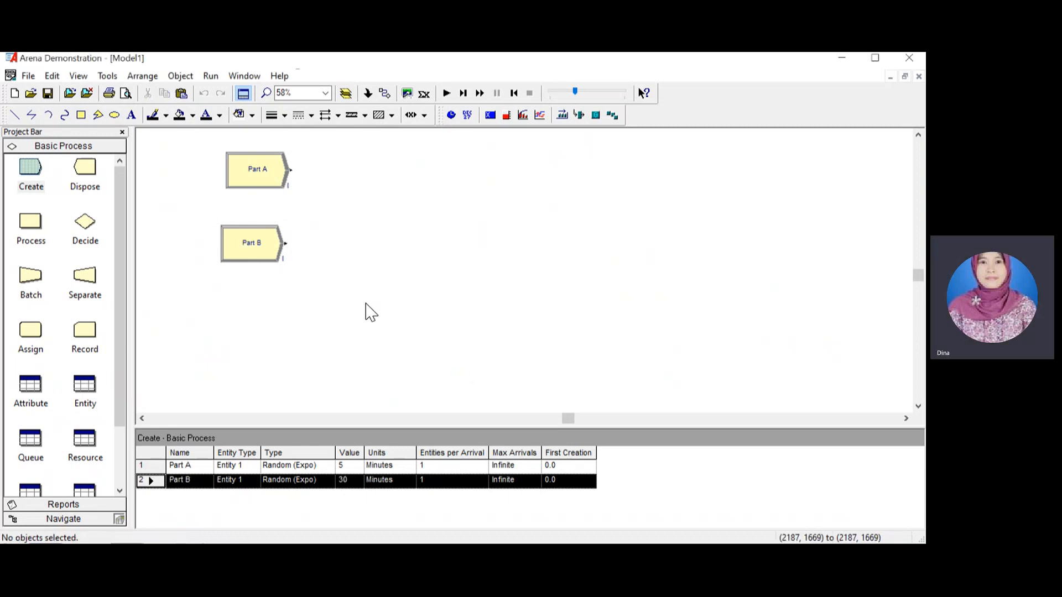
double_click(279, 256)
click(442, 368)
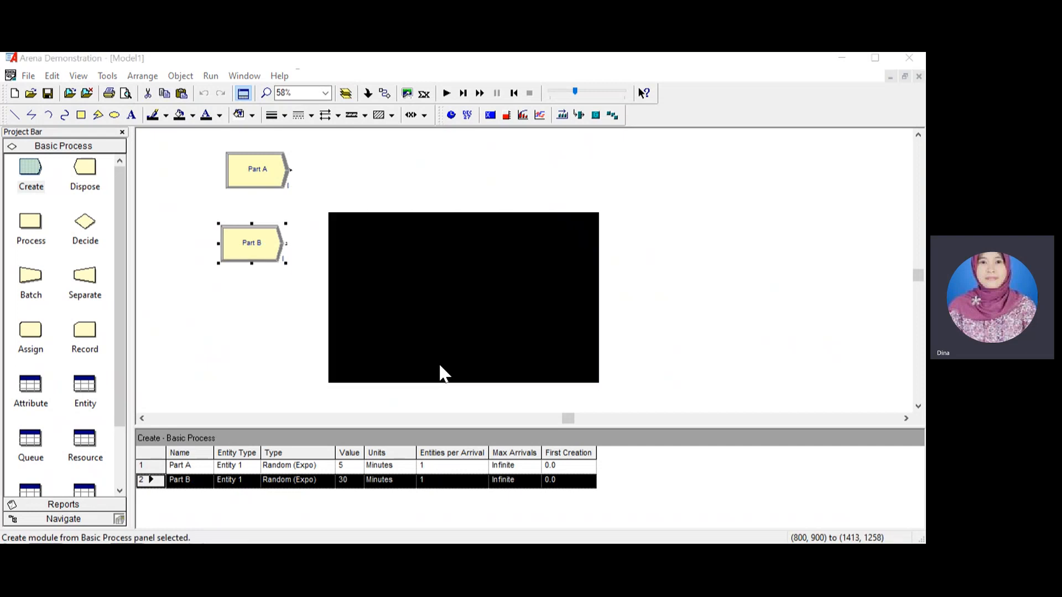
Shift the Part B and Part A modules toward the left of the model to make room beside them.
drag(275, 250, 234, 264)
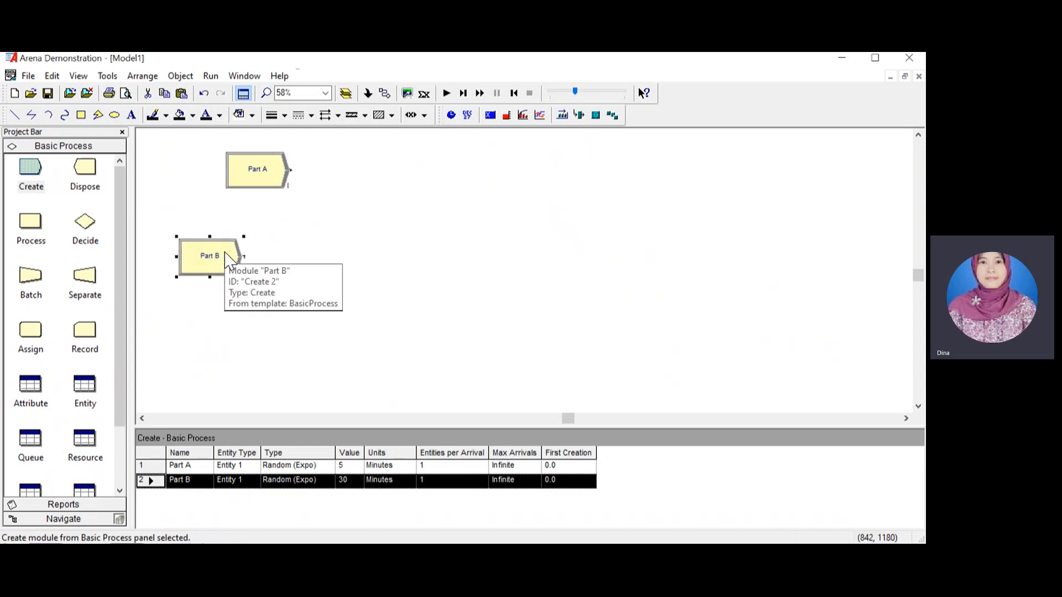
drag(242, 186, 210, 185)
click(297, 197)
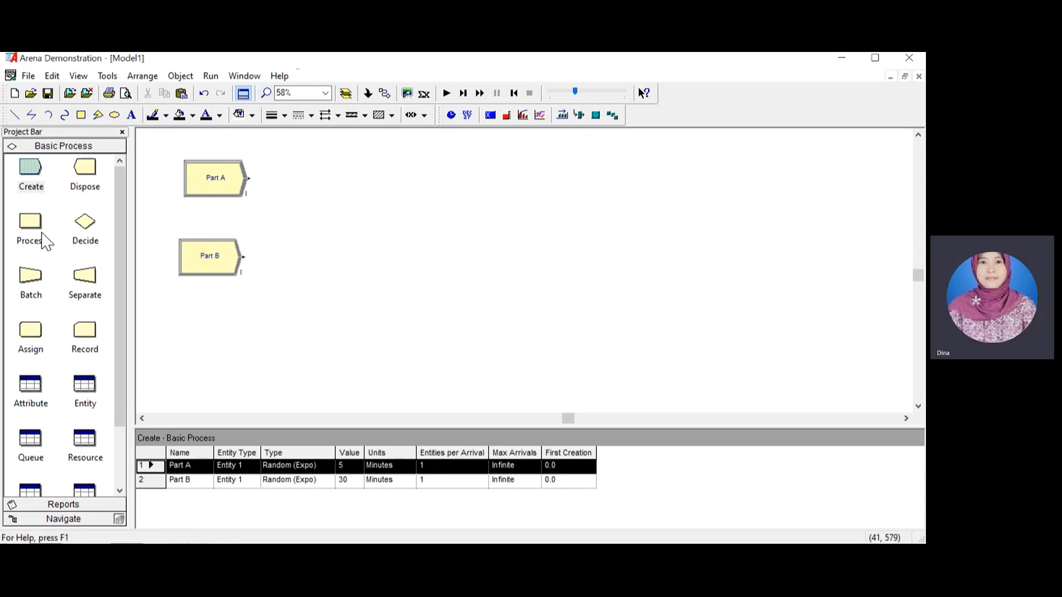
Place one Process module beside Part A and another beside Part B, and delete the connection between the two processes.
drag(37, 235, 299, 182)
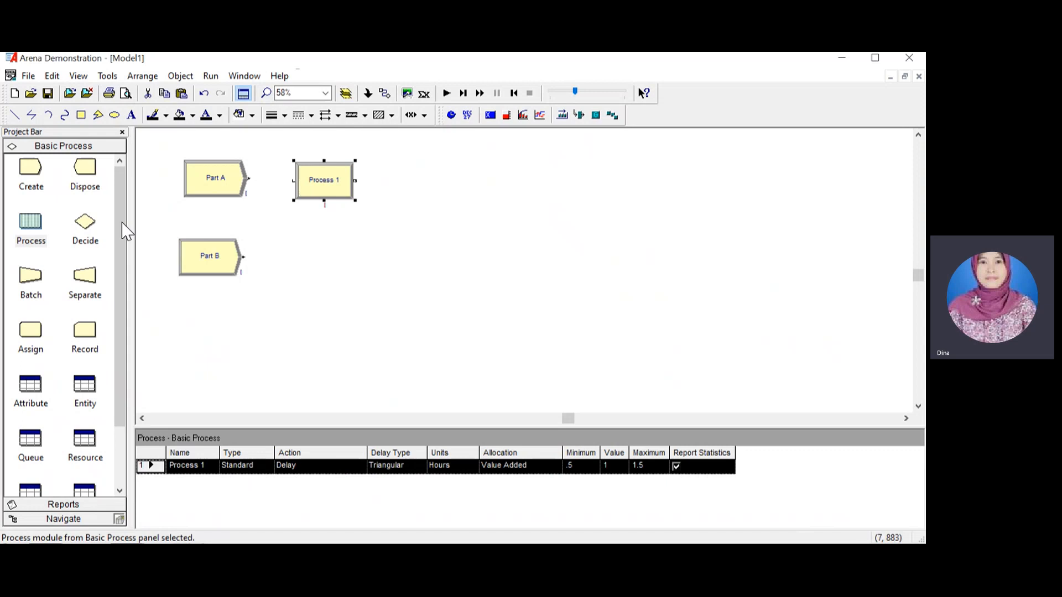
drag(35, 227, 264, 258)
drag(313, 189, 287, 190)
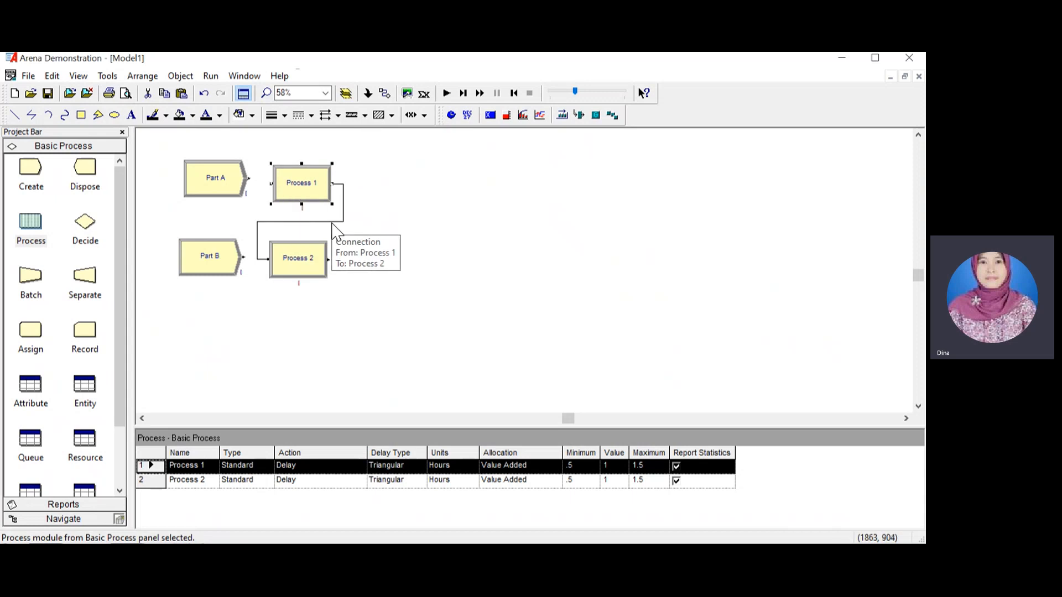
click(332, 222)
key(Delete)
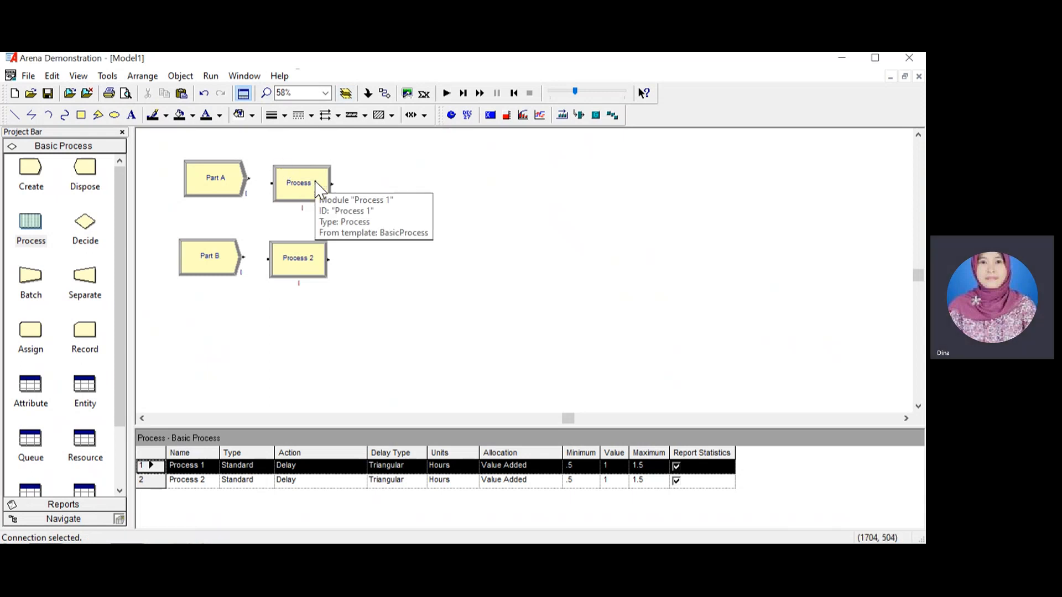
Name the process beside Part A "Part A Prep" and set its action to Seize Delay Release.
double_click(321, 186)
text(p)
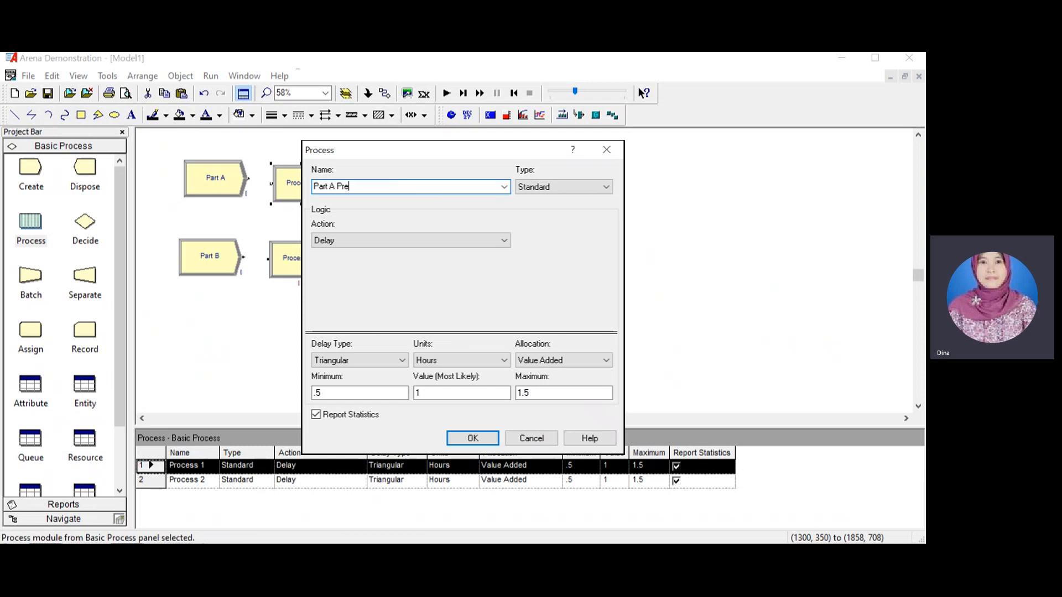
text(p)
click(504, 241)
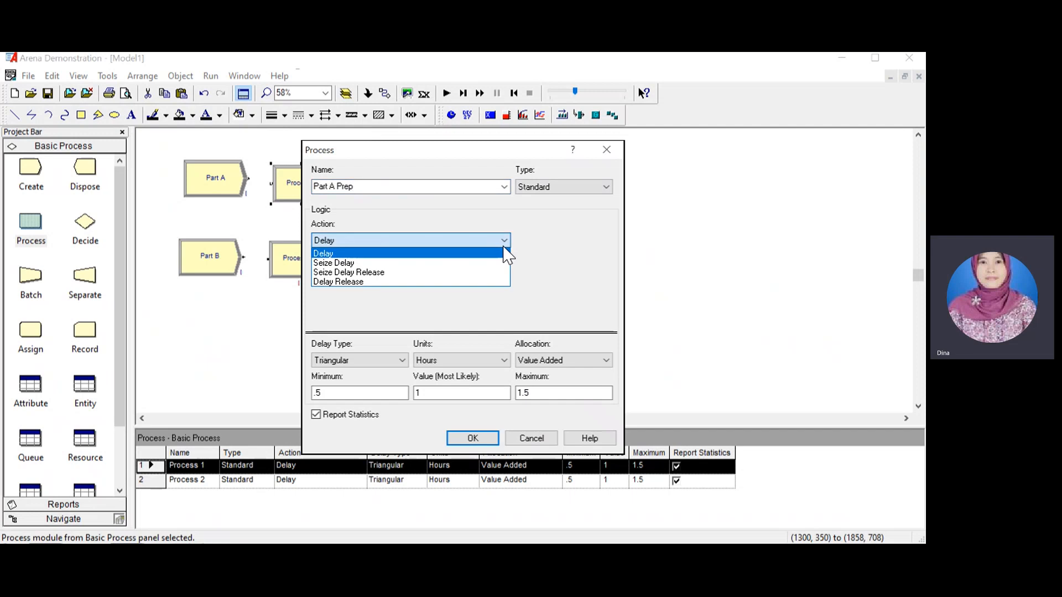
click(454, 273)
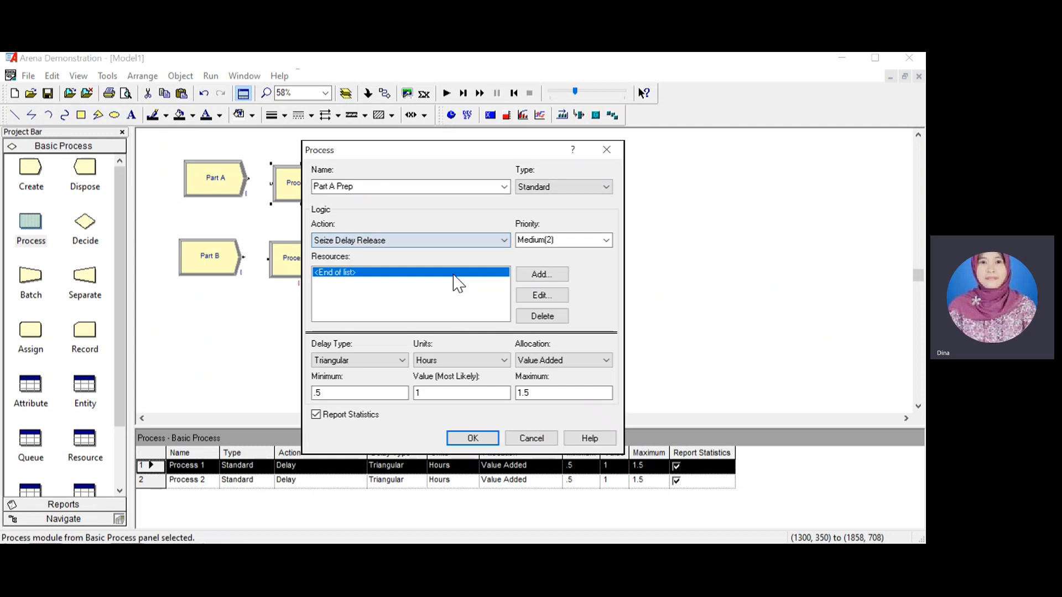
Add Resource 1 with a quantity of 1 to the Part A Prep process.
click(554, 274)
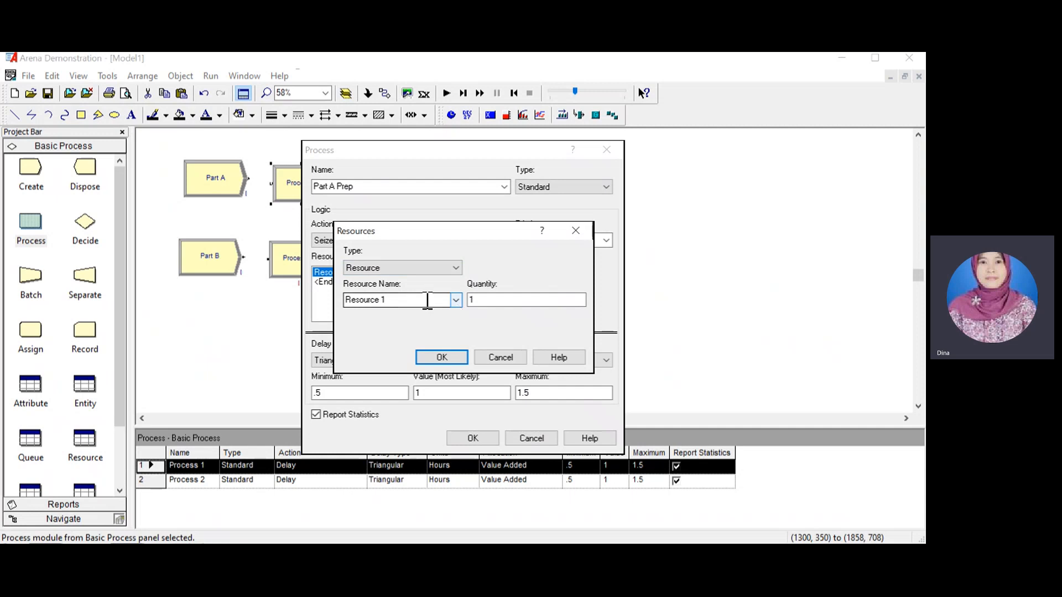
click(399, 306)
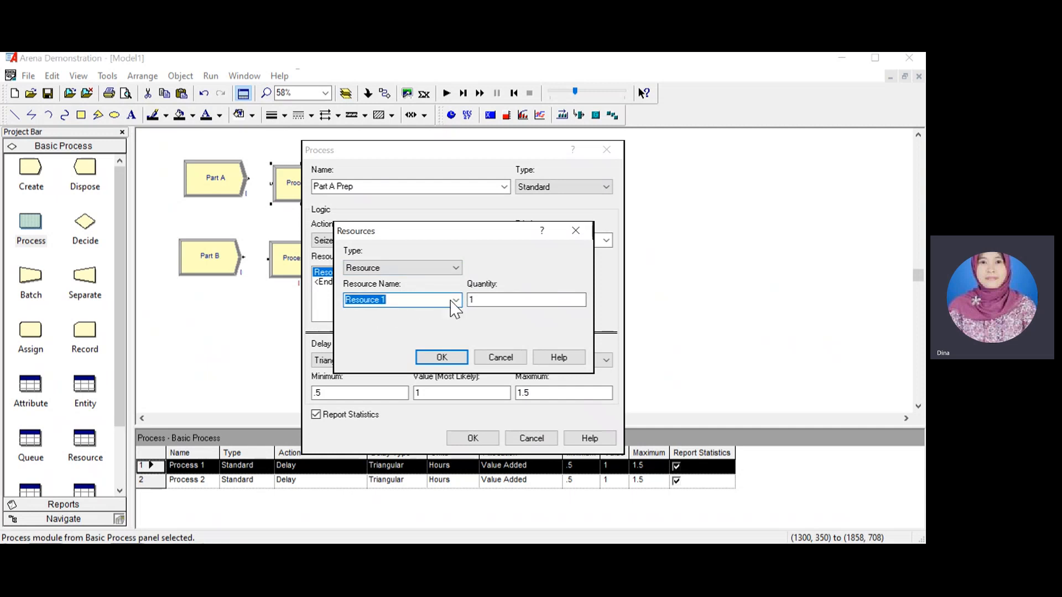
click(505, 307)
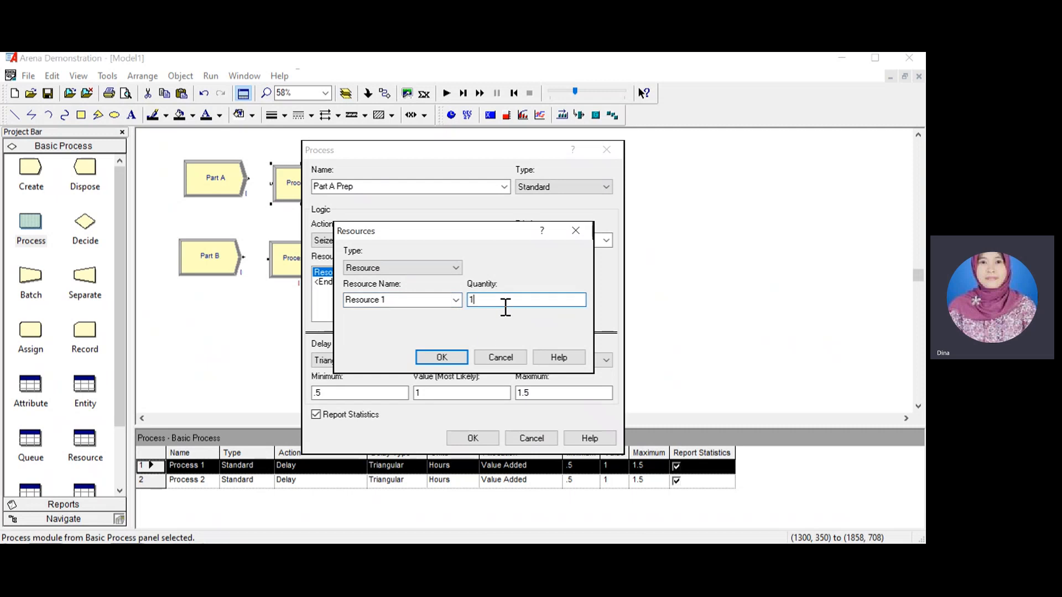
click(464, 363)
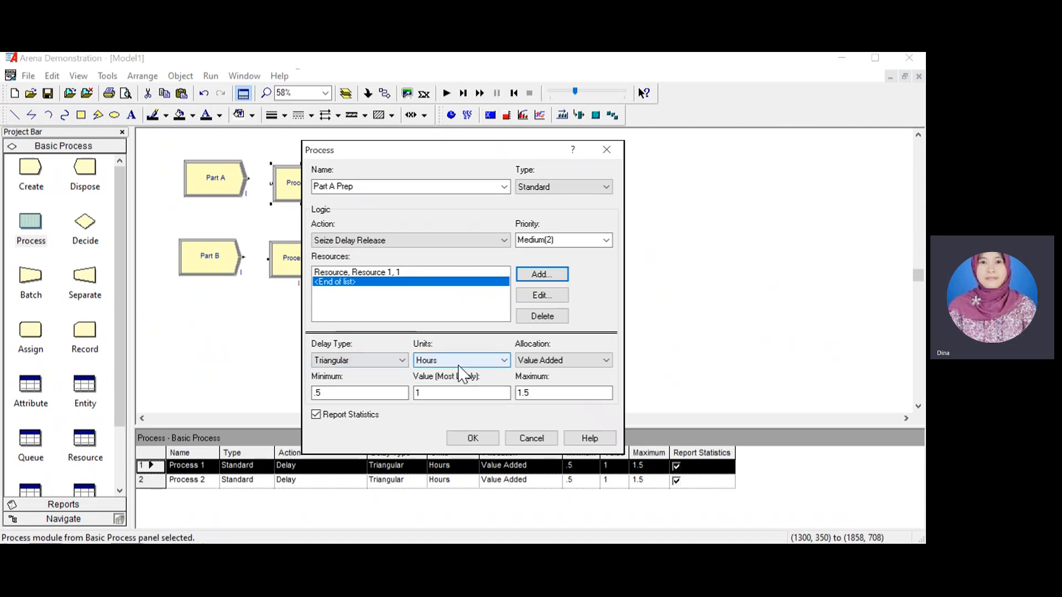
Set Part A Prep's triangular delay in minutes to minimum 1, most likely 4 and maximum 8.
click(493, 360)
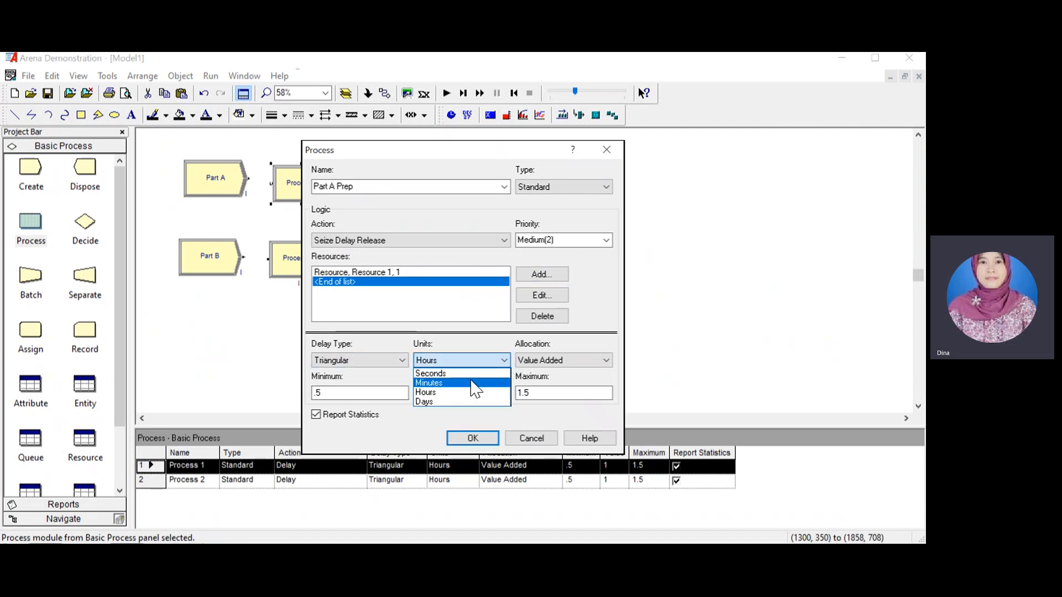
click(436, 383)
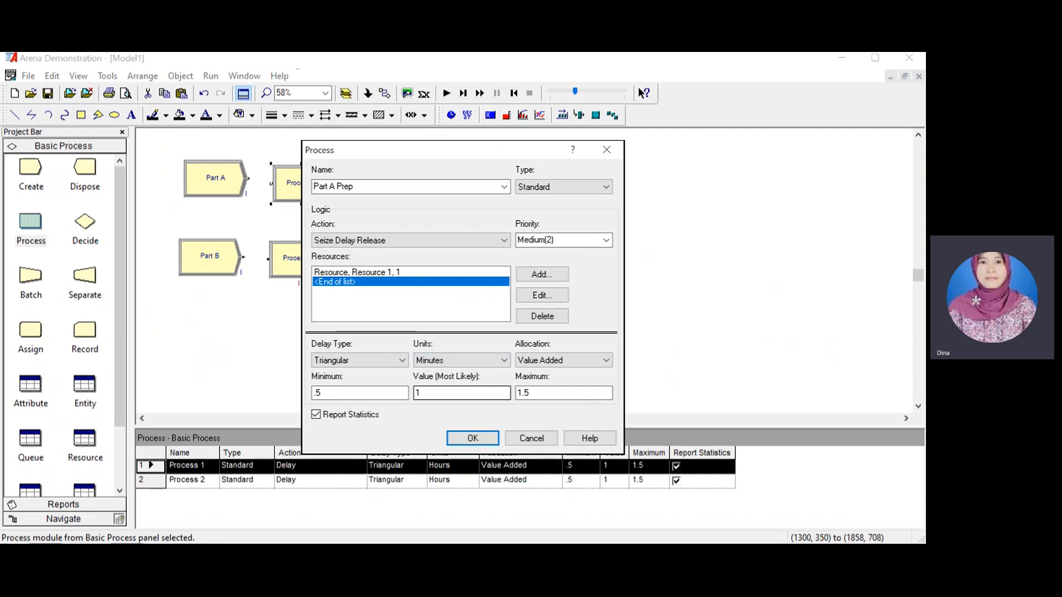
double_click(317, 393)
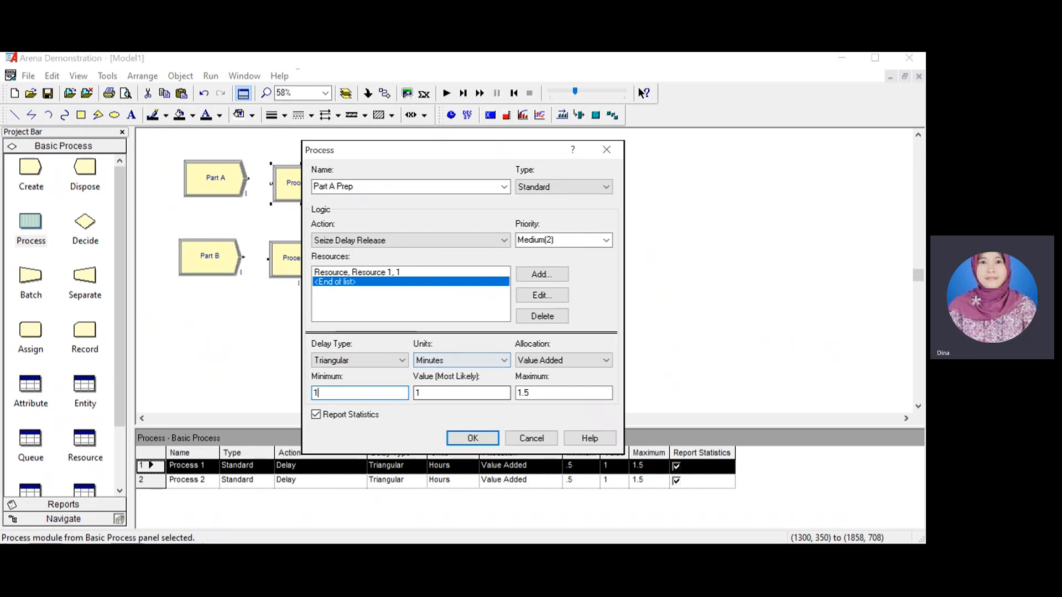
double_click(419, 392)
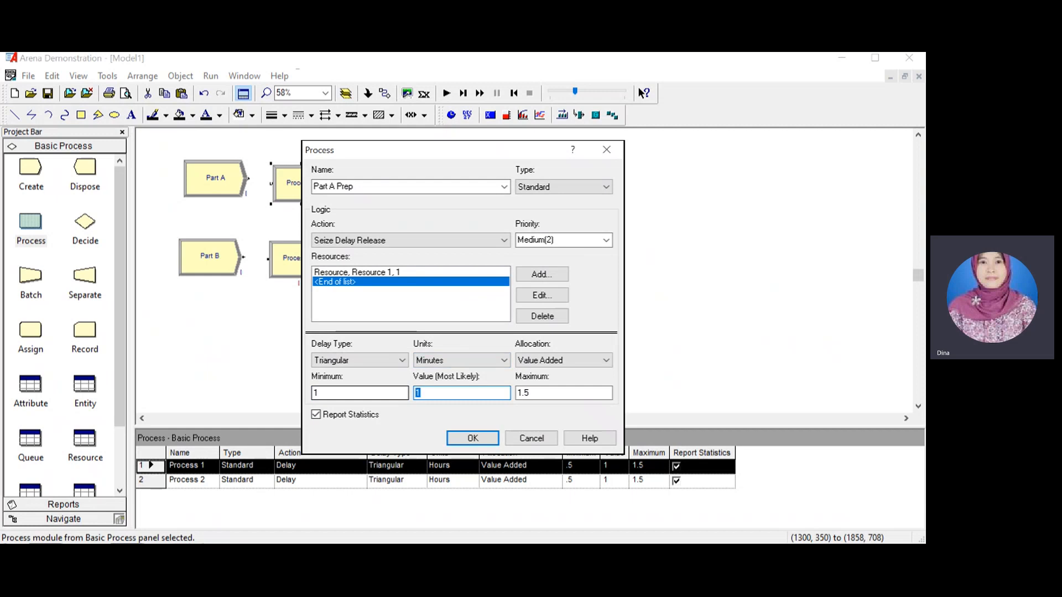
text(4)
key(Tab)
text(8)
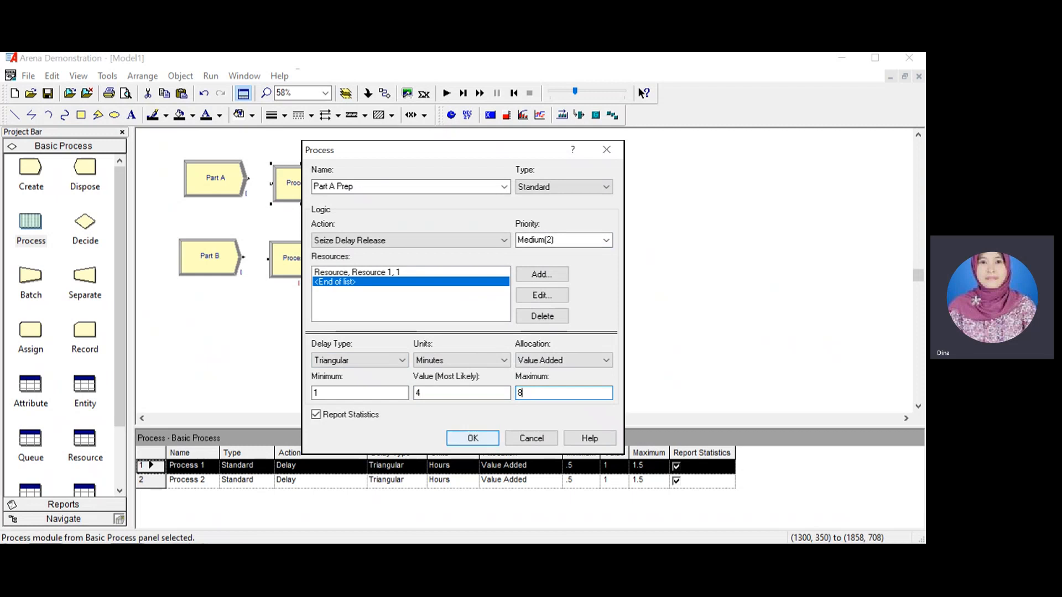
key(Return)
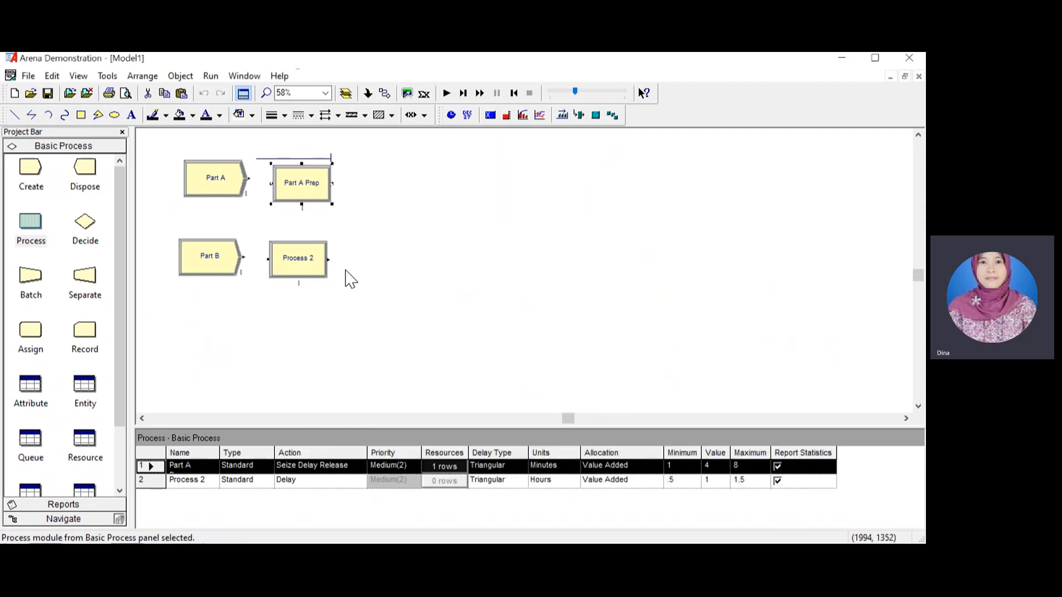
Set the action of the process beside Part B to Seize Delay Release and name the process "Part B Prep".
double_click(310, 270)
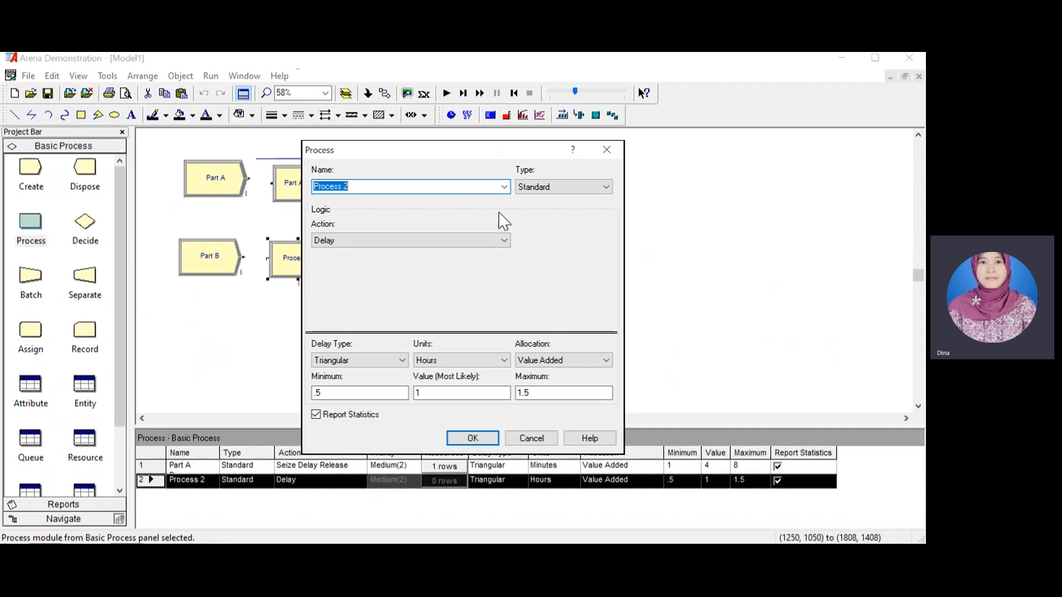
click(505, 241)
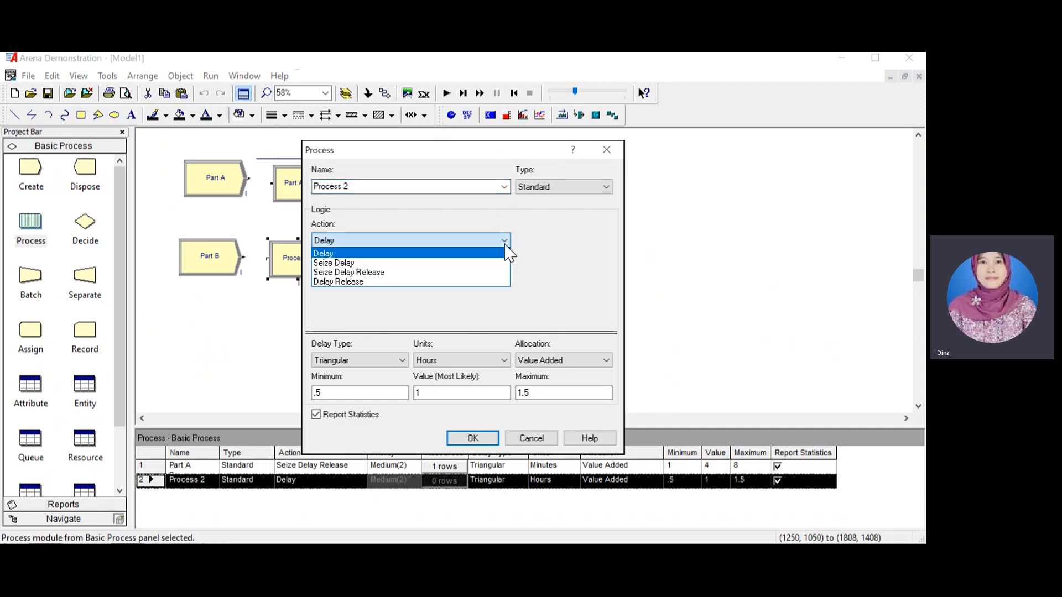
click(416, 272)
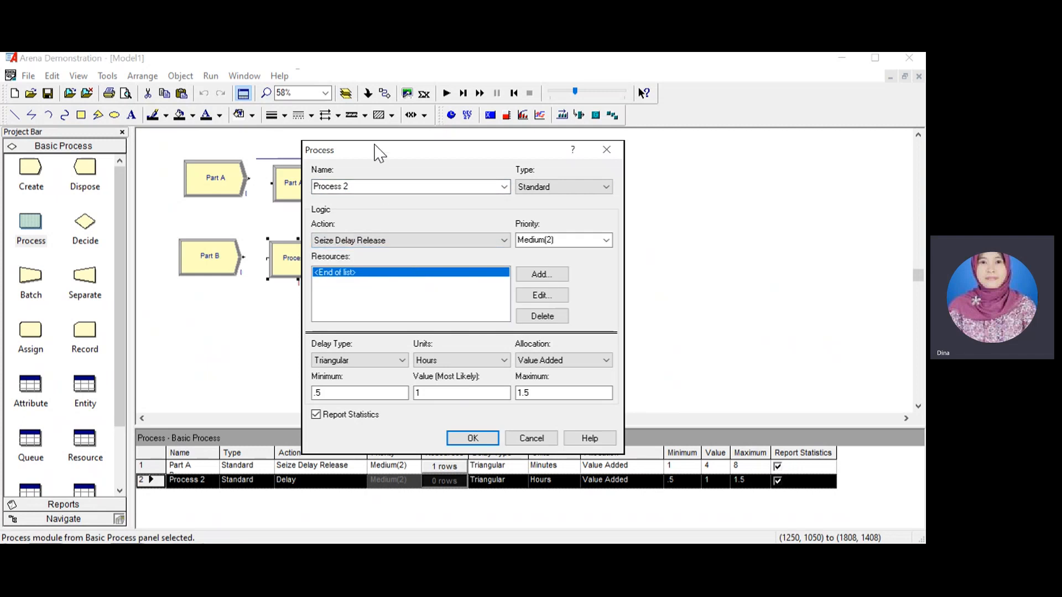
drag(378, 151, 463, 167)
drag(450, 206, 372, 210)
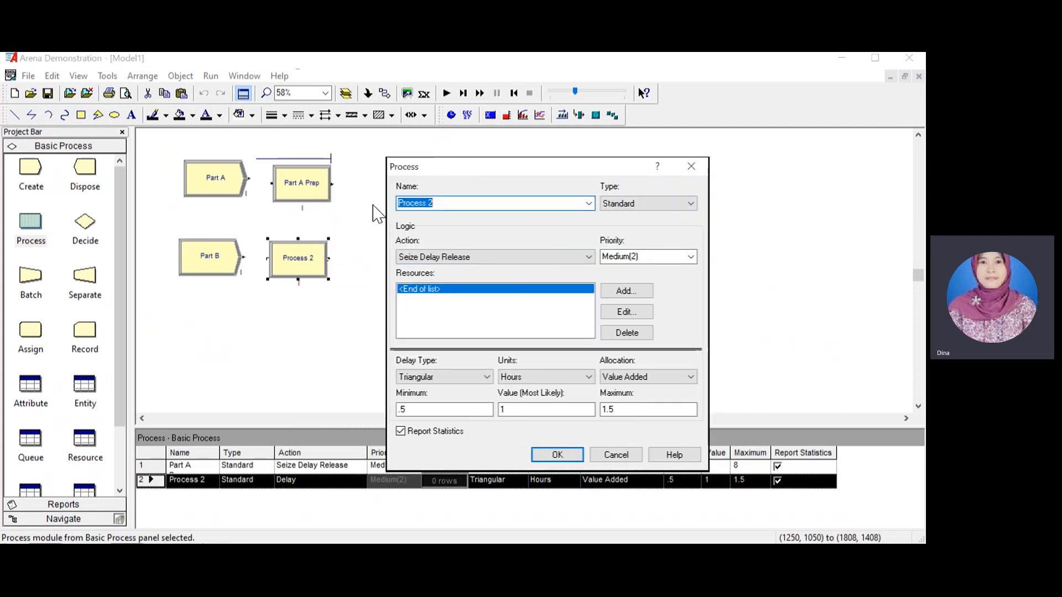
text(Part B Prep)
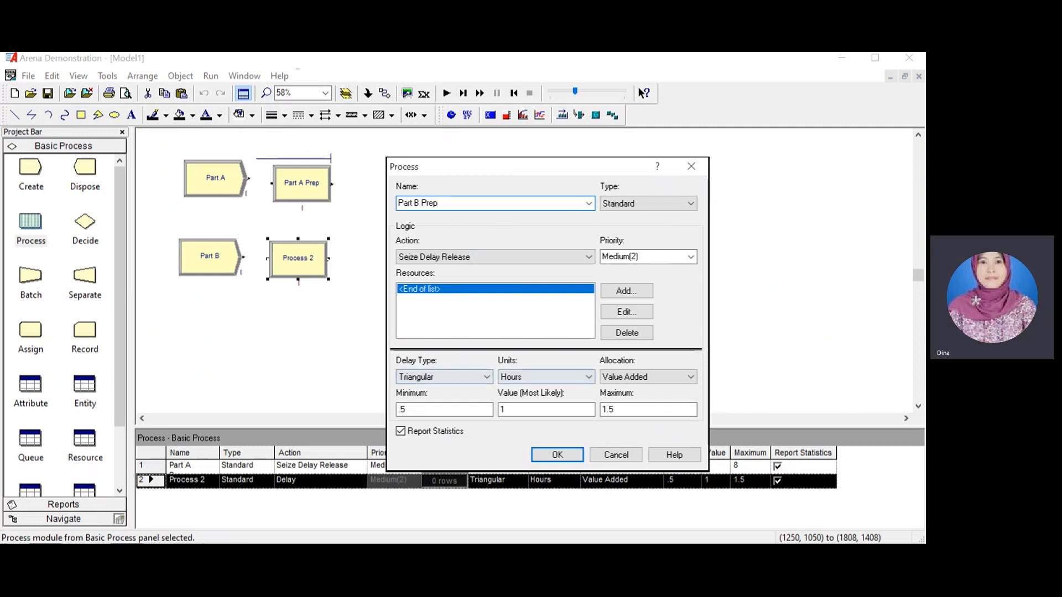
Set Part B Prep's triangular delay in minutes to minimum 3, most likely 5 and maximum 10.
click(588, 377)
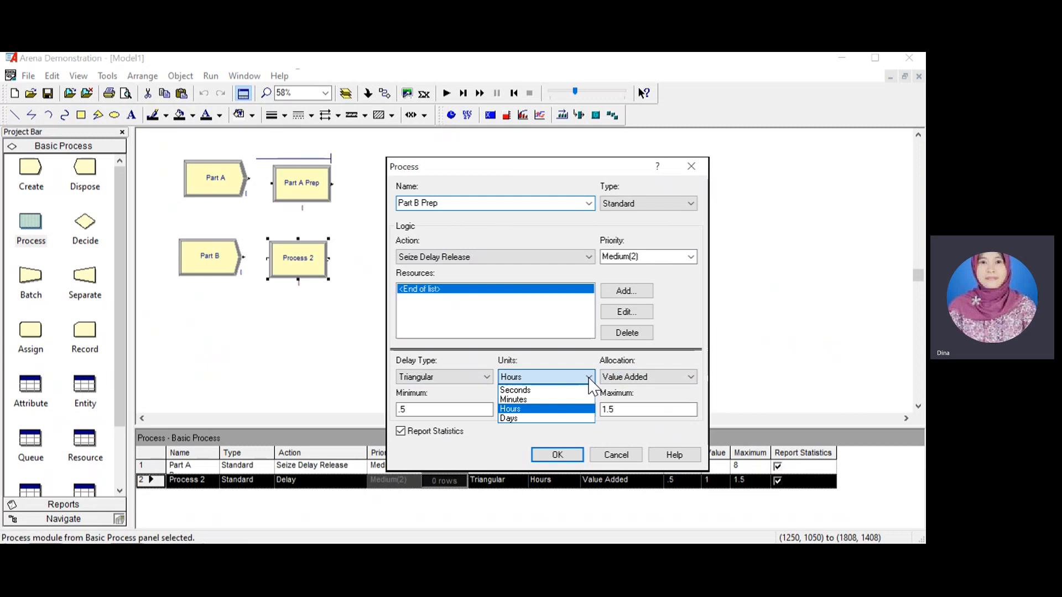
click(545, 399)
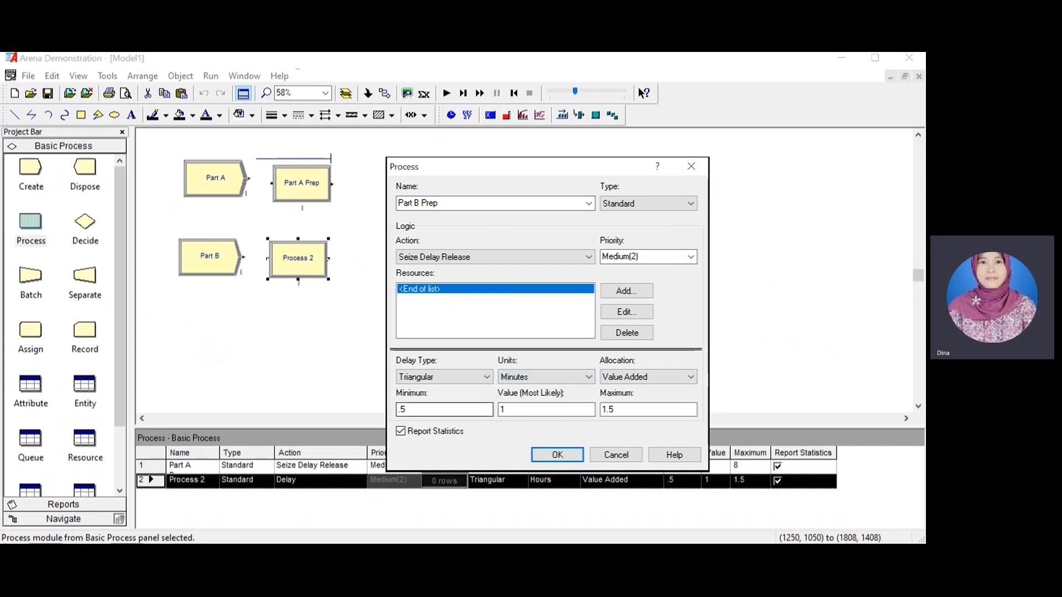
double_click(402, 410)
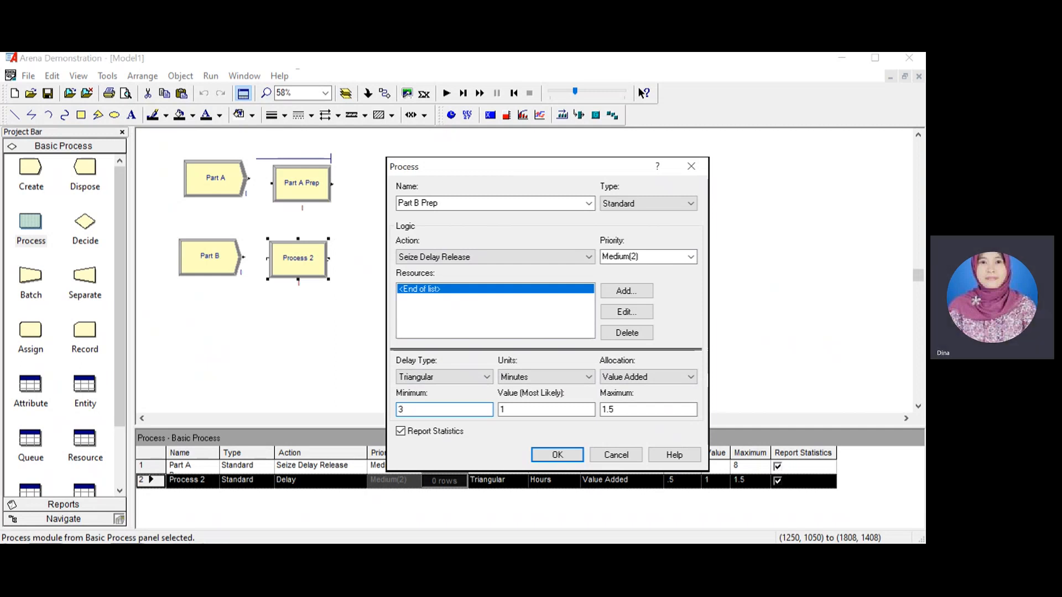
key(Tab)
text(5)
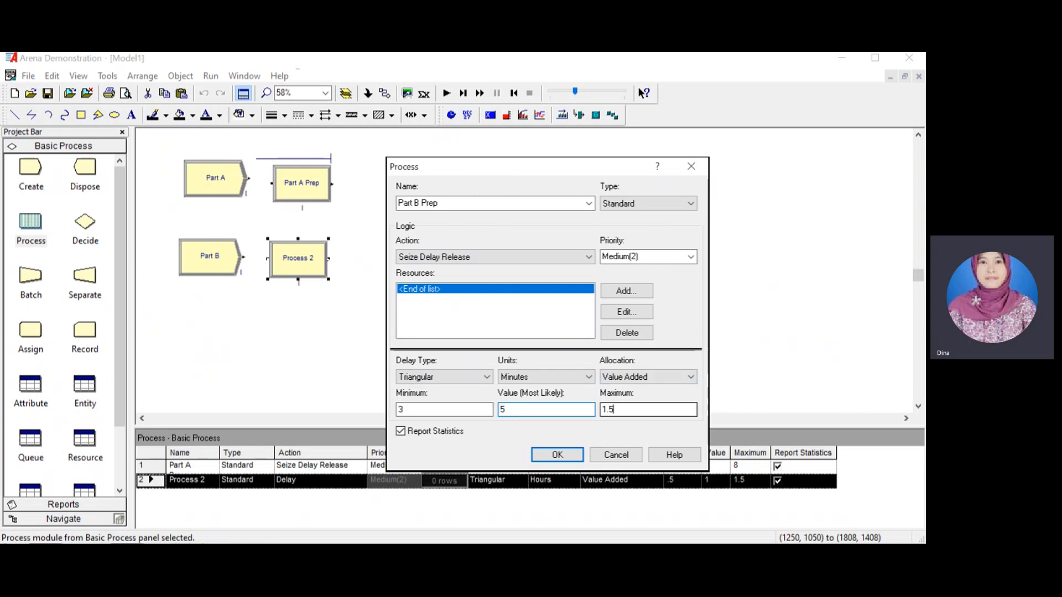
key(Tab)
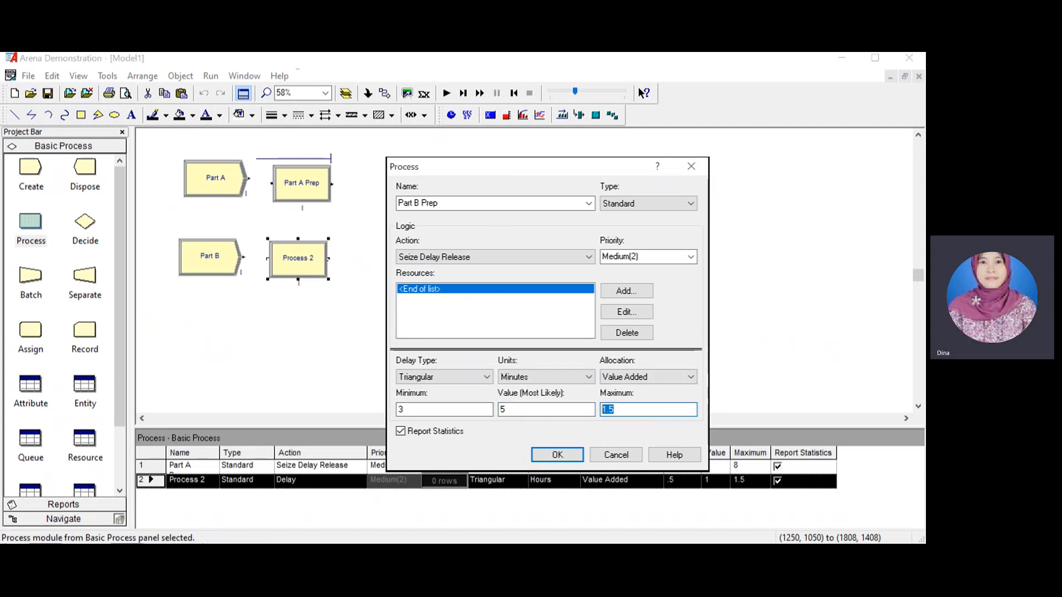
text(10)
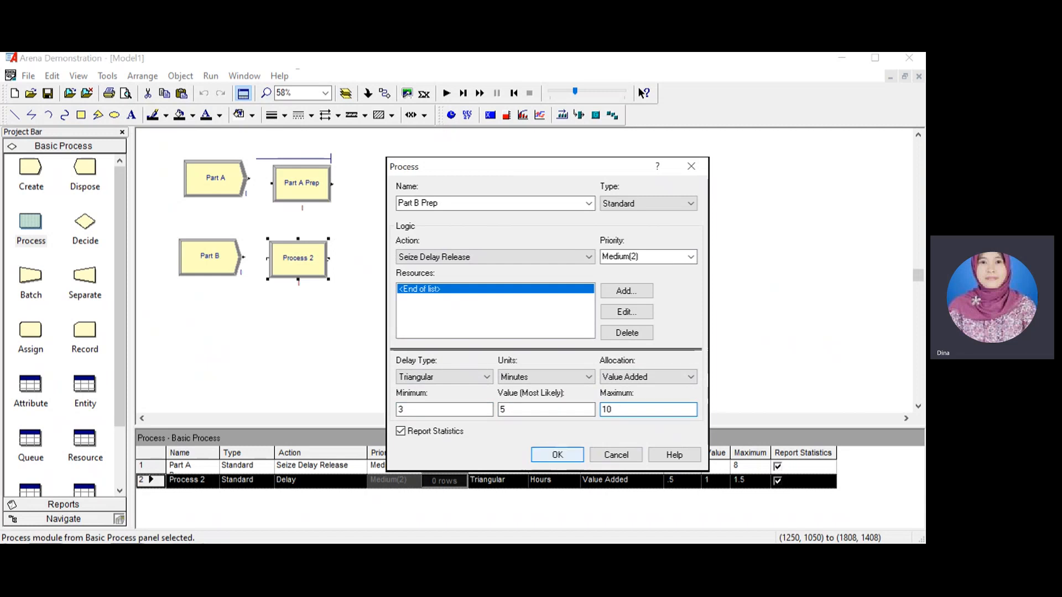
key(Return)
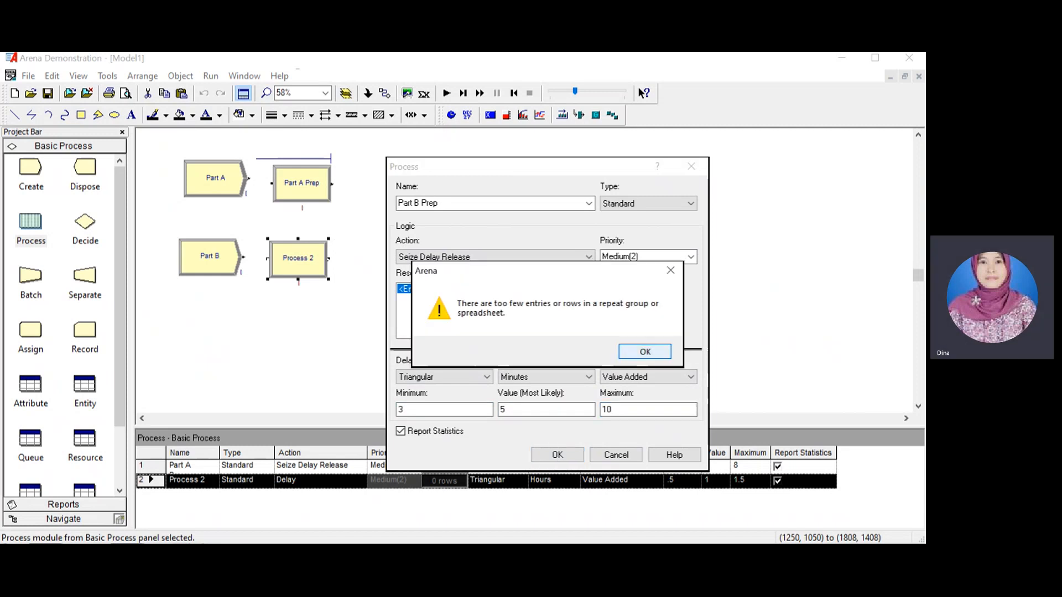
key(Return)
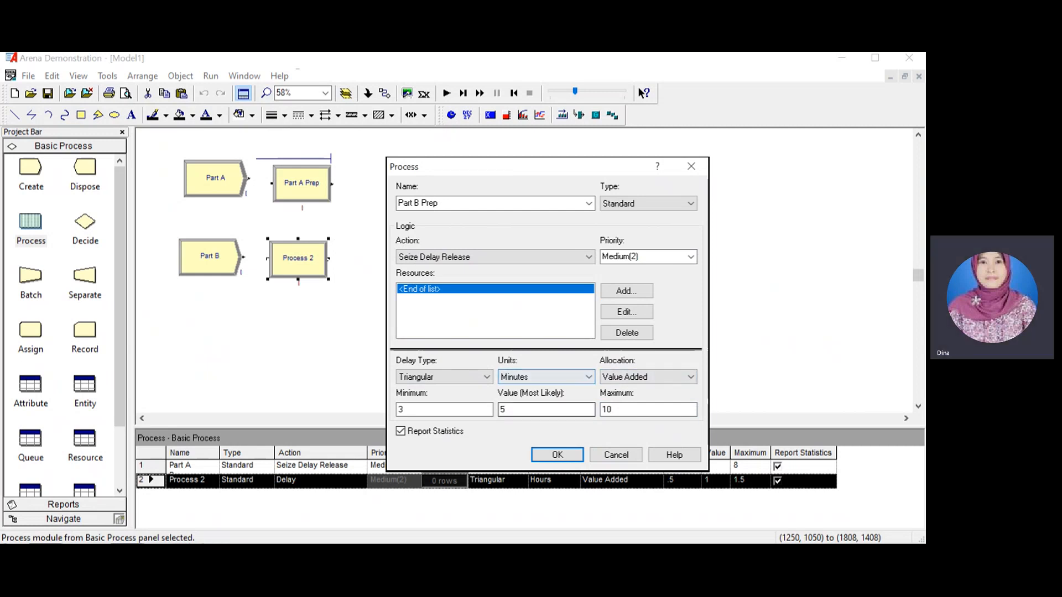
Add a resource with a quantity of 1 to the Part B Prep process and accept the process settings.
click(505, 409)
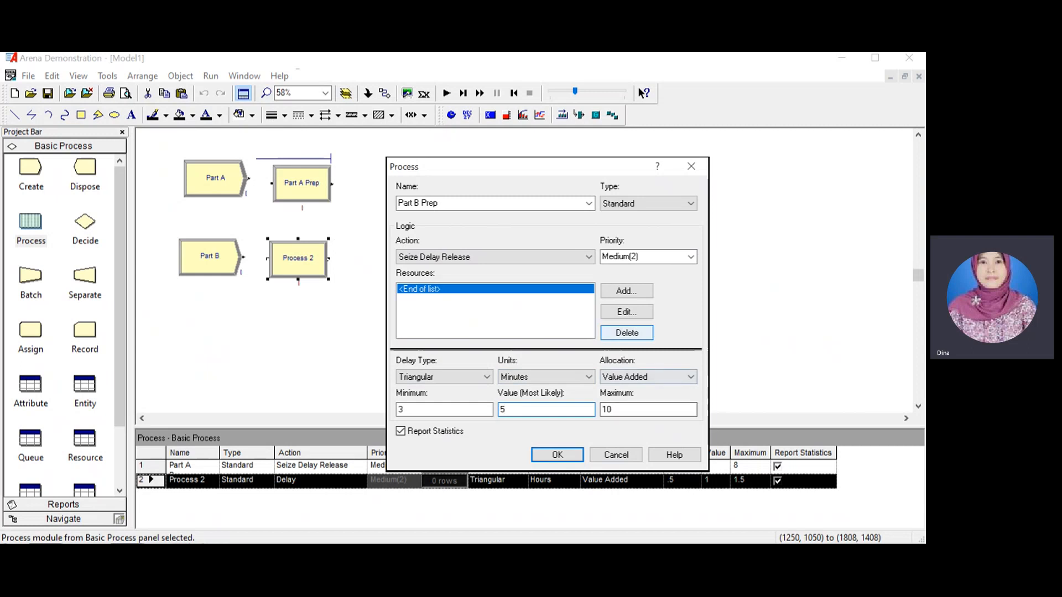
click(626, 291)
double_click(420, 304)
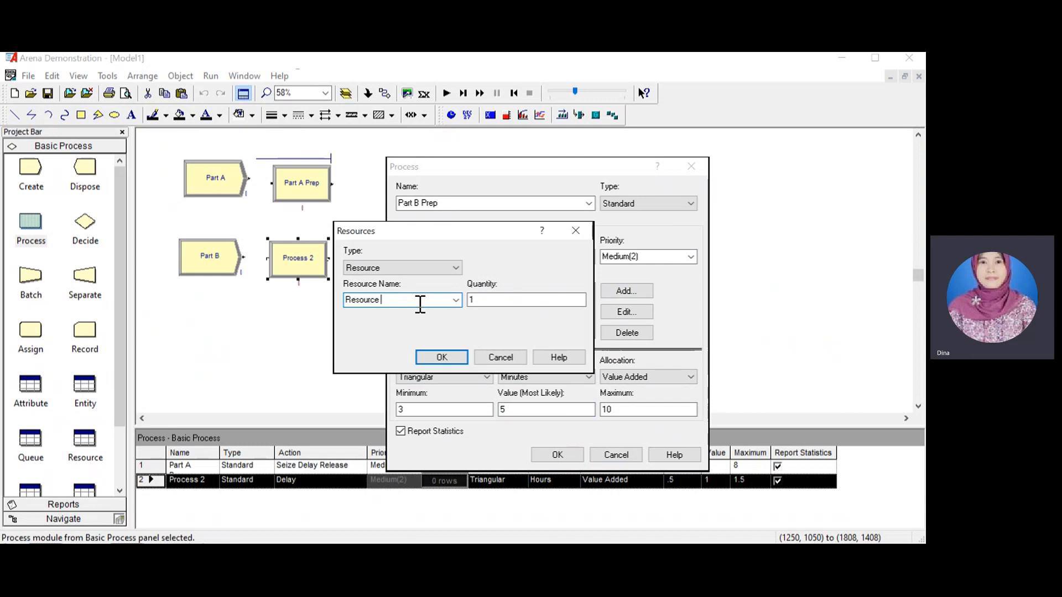
click(441, 365)
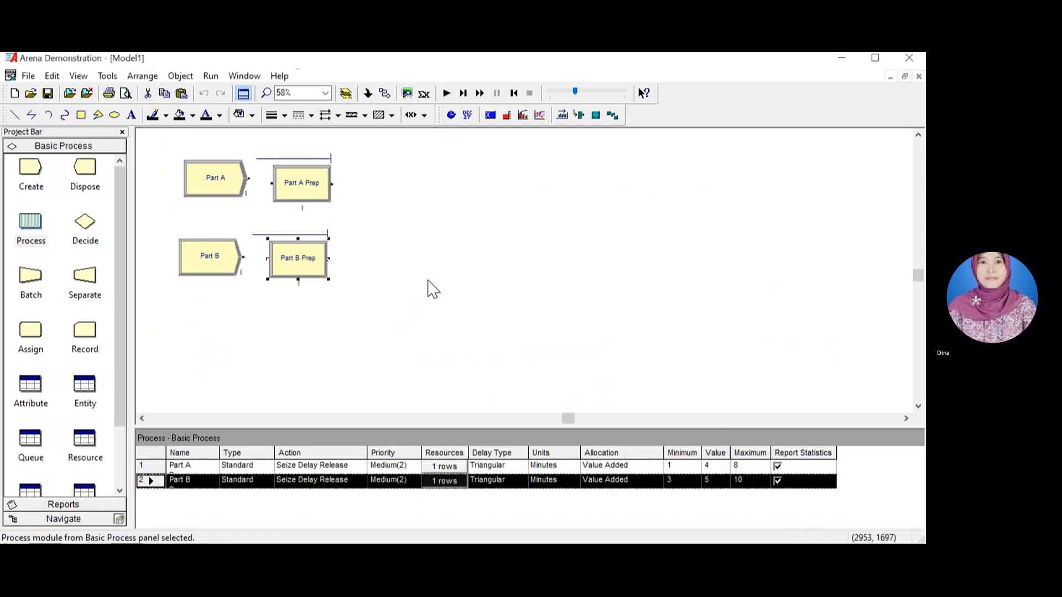
click(369, 269)
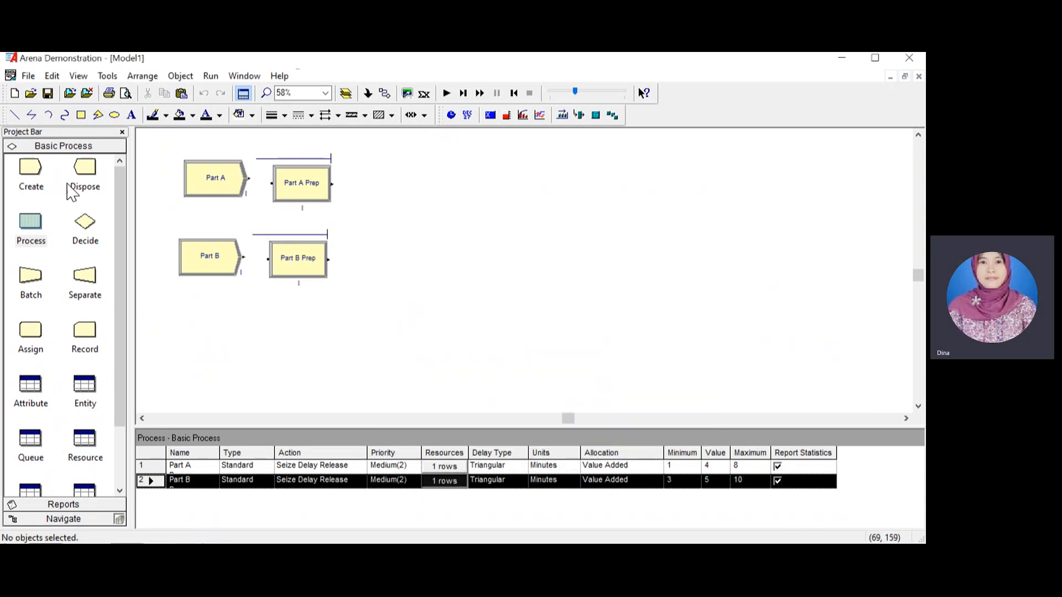
Place a third Process module to the right of the prep processes, and connect Part A to Part A Prep and Part B to Part B Prep.
drag(37, 230, 437, 221)
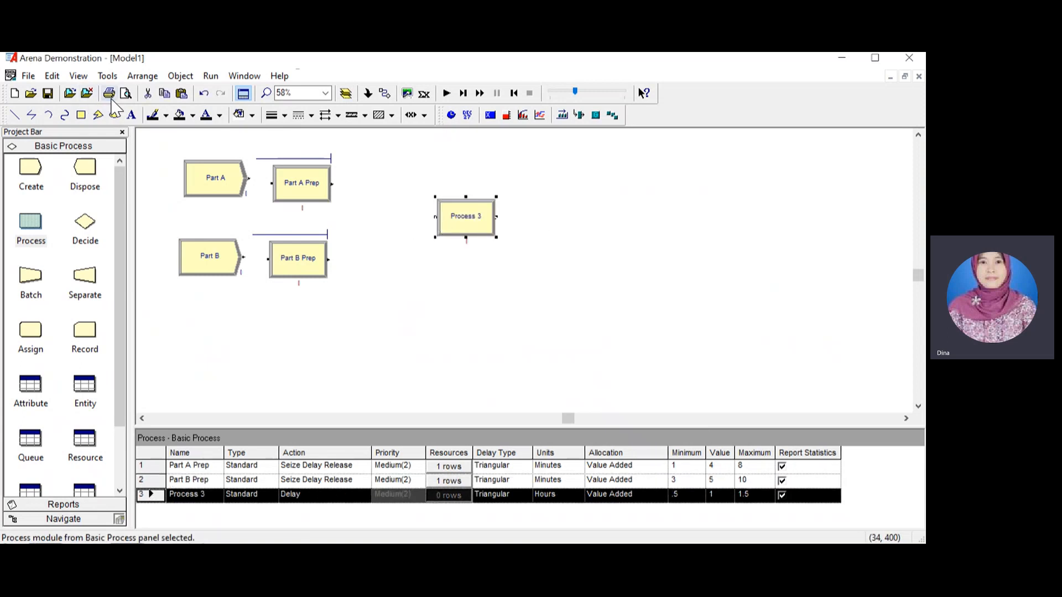
click(385, 94)
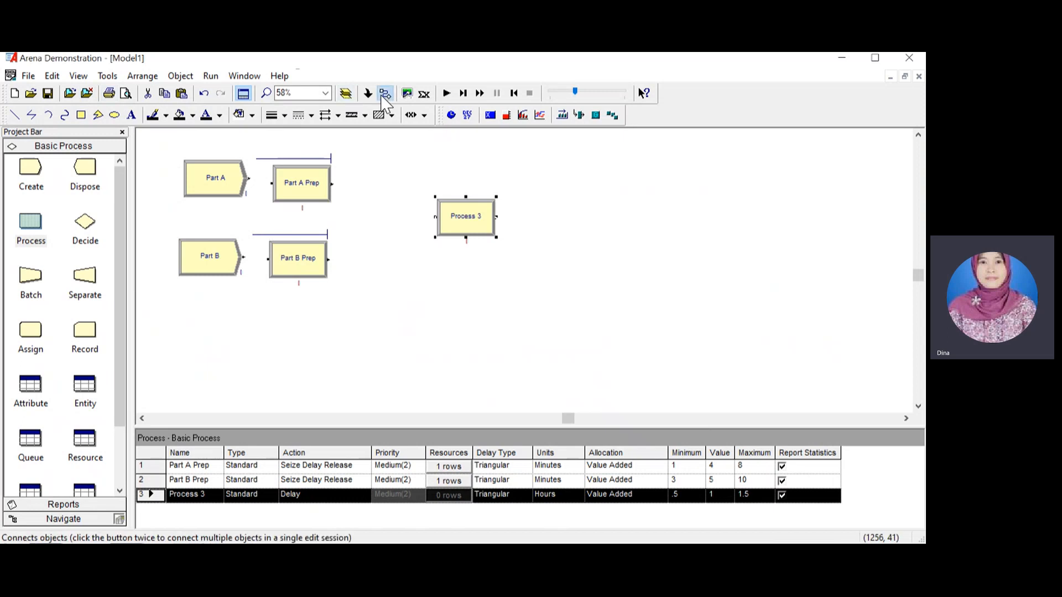
click(244, 190)
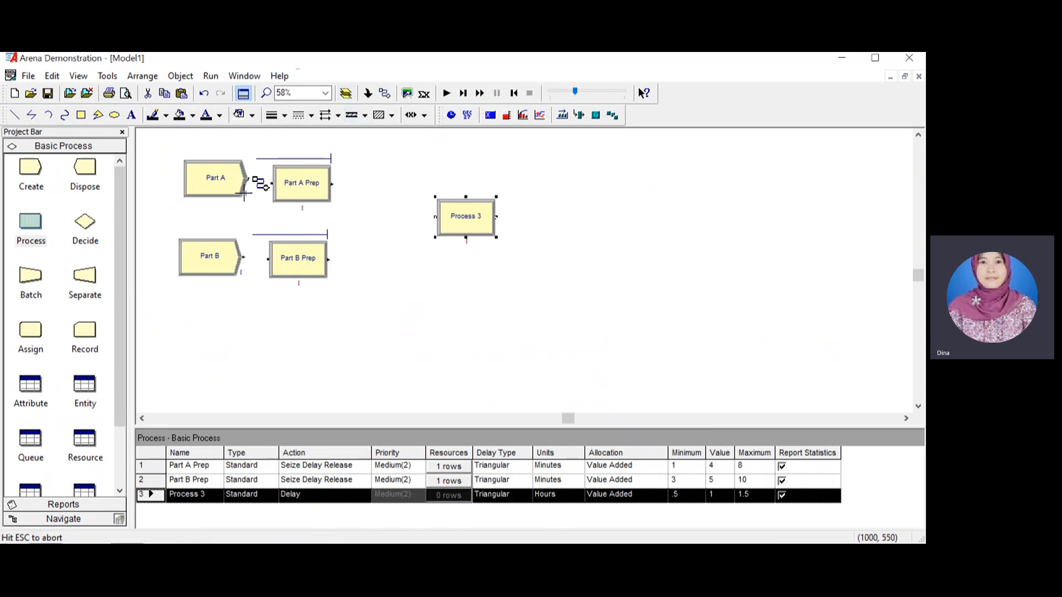
click(270, 199)
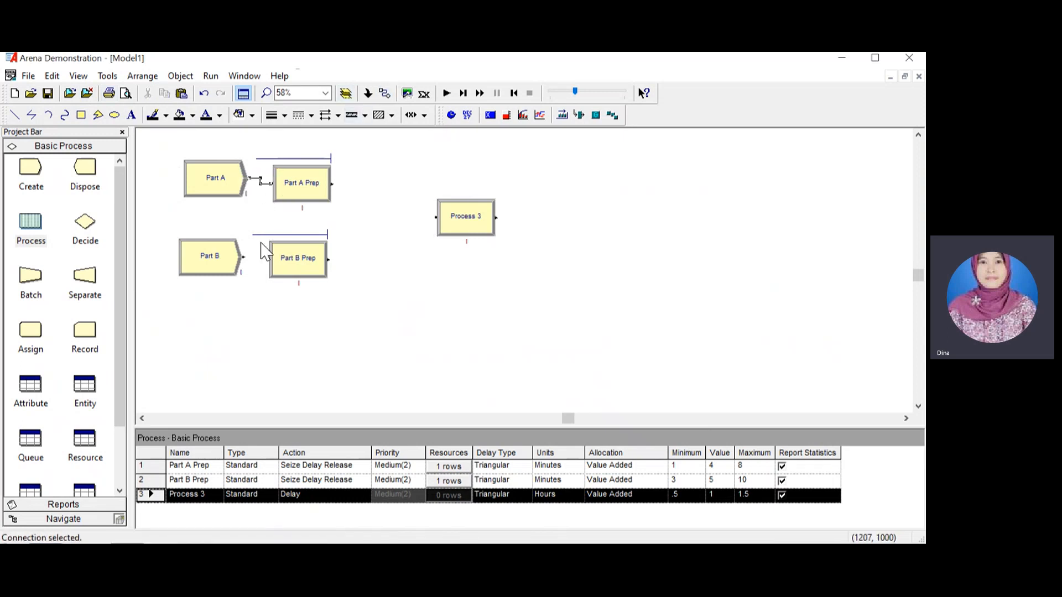
click(385, 94)
click(244, 257)
click(268, 269)
Name the third process "Sealer".
double_click(462, 225)
text(Sealer)
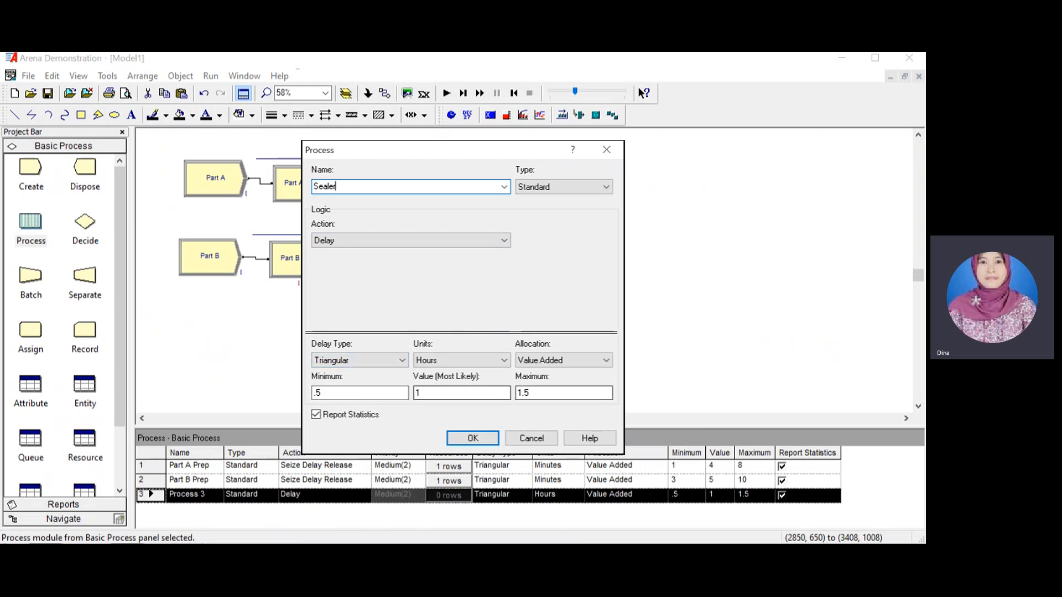
click(473, 438)
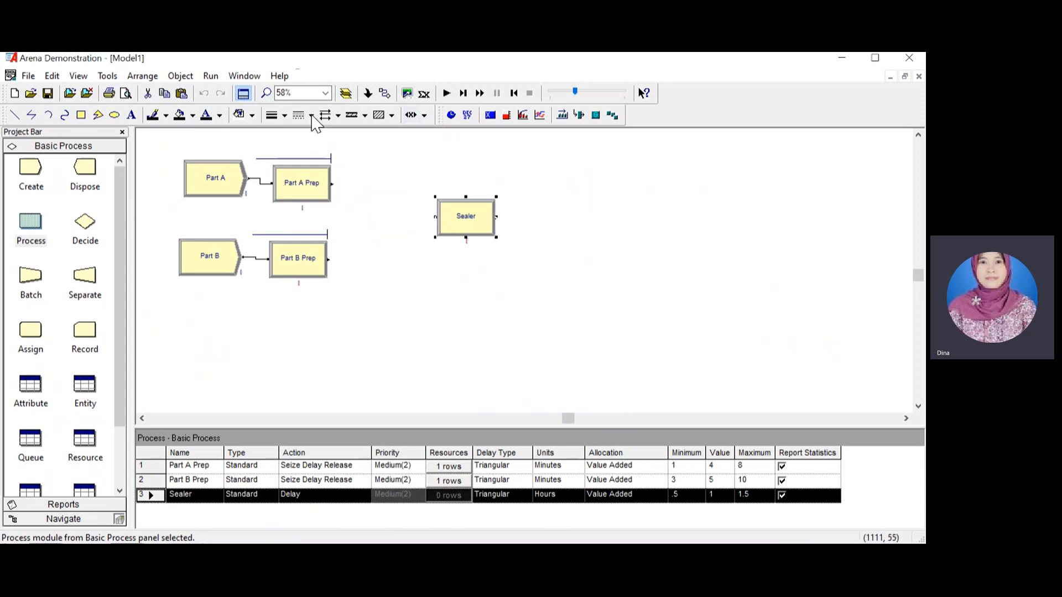
Place one Assign module beside Part A Prep and another beside Part B Prep, and delete the connection from Sealer to the first Assign module.
drag(30, 333, 358, 197)
click(440, 246)
click(398, 246)
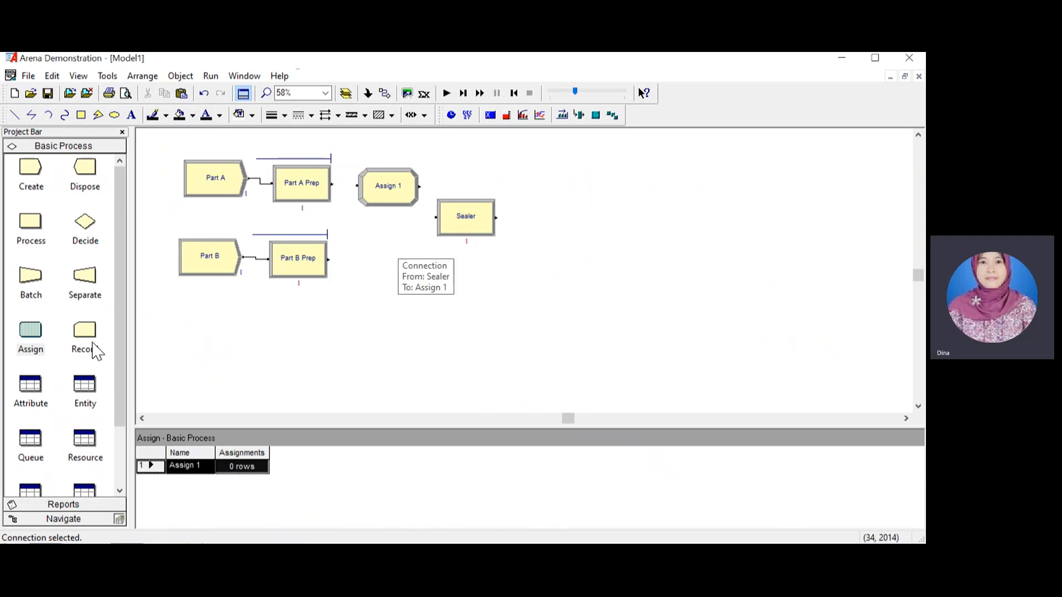
drag(28, 337, 362, 272)
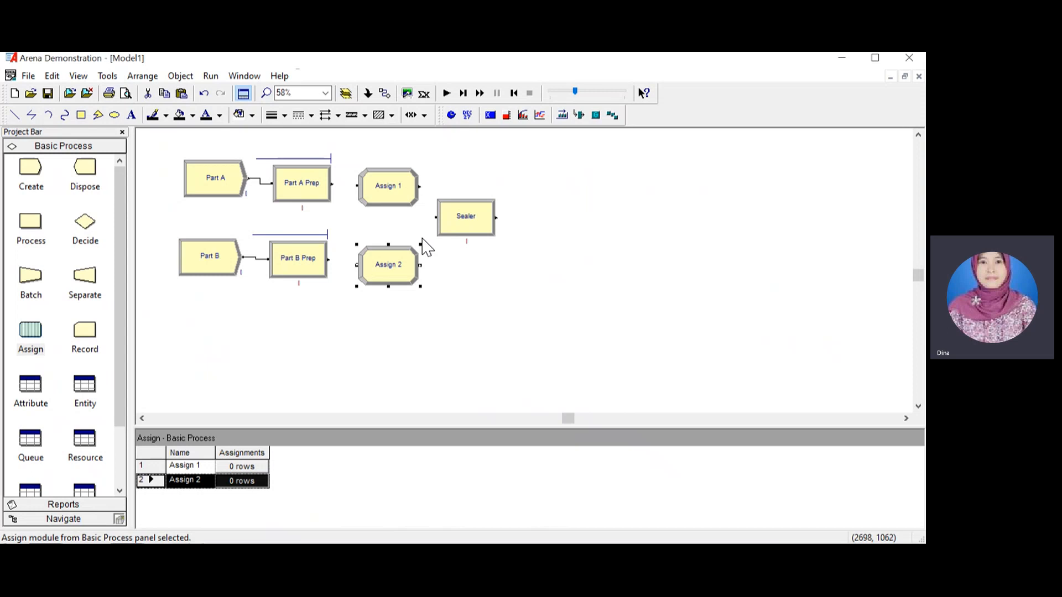
double_click(469, 221)
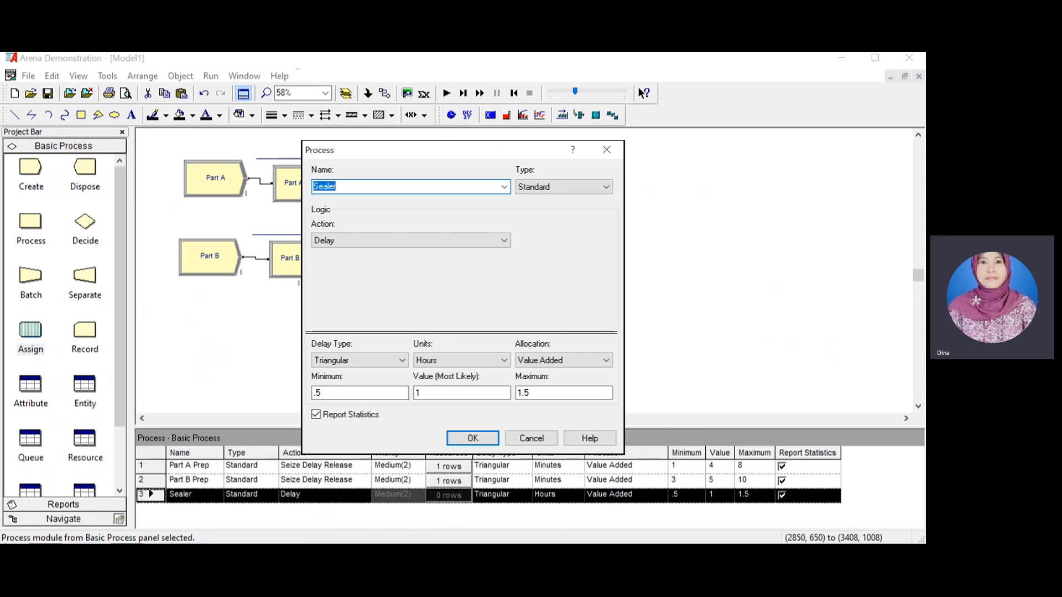
click(531, 438)
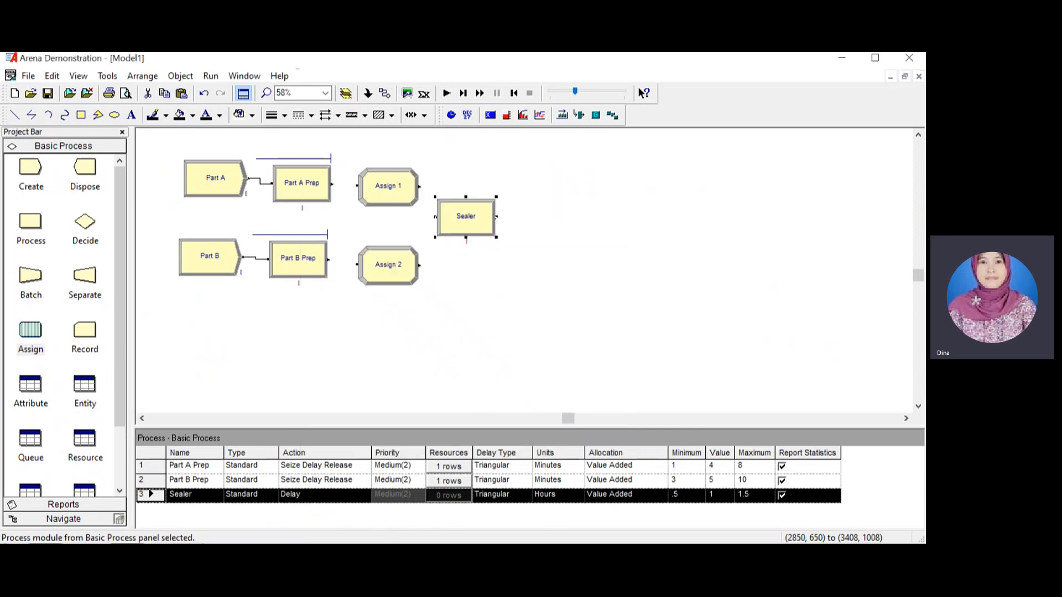
Add an assignment of type Attribute named "Sealer Time" to the Assign module beside Part A Prep.
double_click(397, 188)
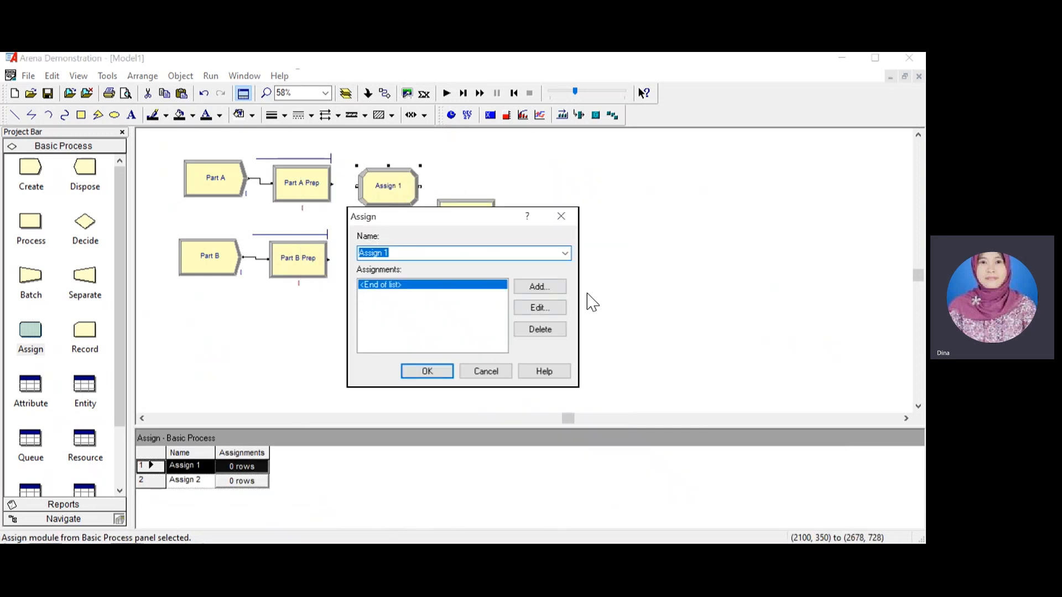
click(539, 287)
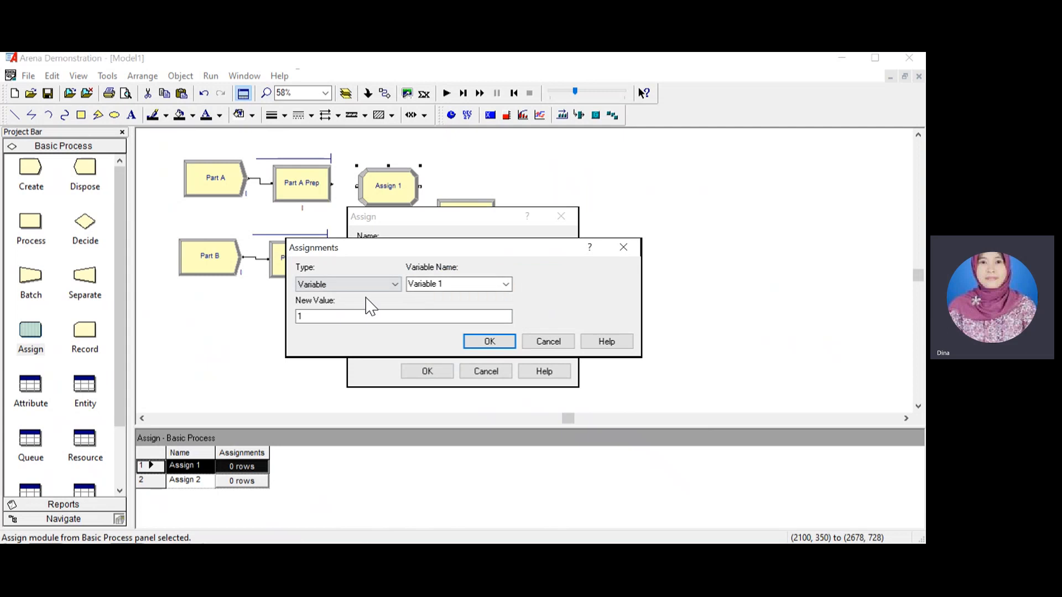
click(394, 284)
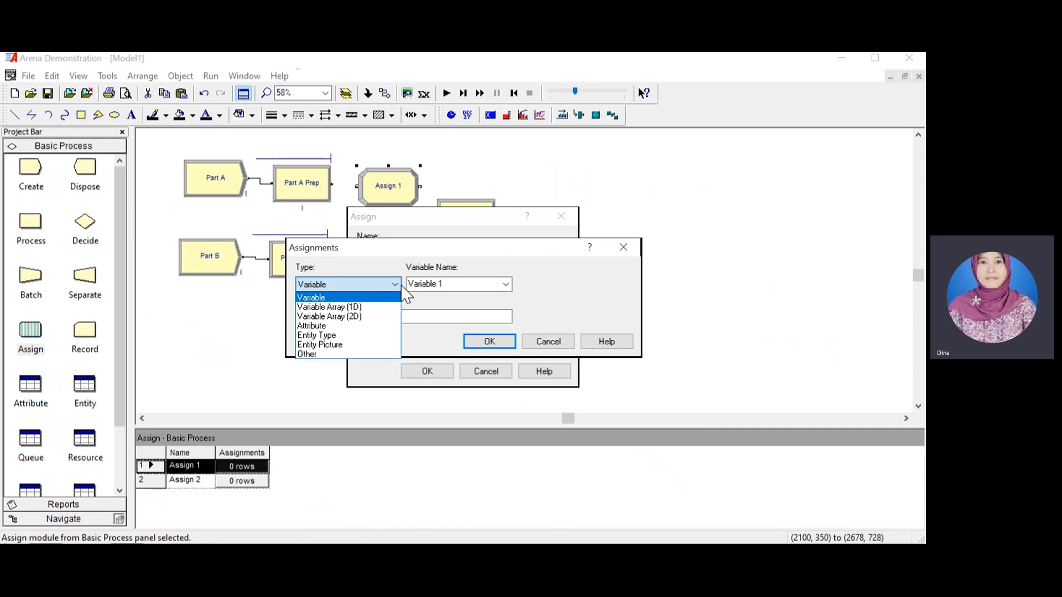
click(342, 325)
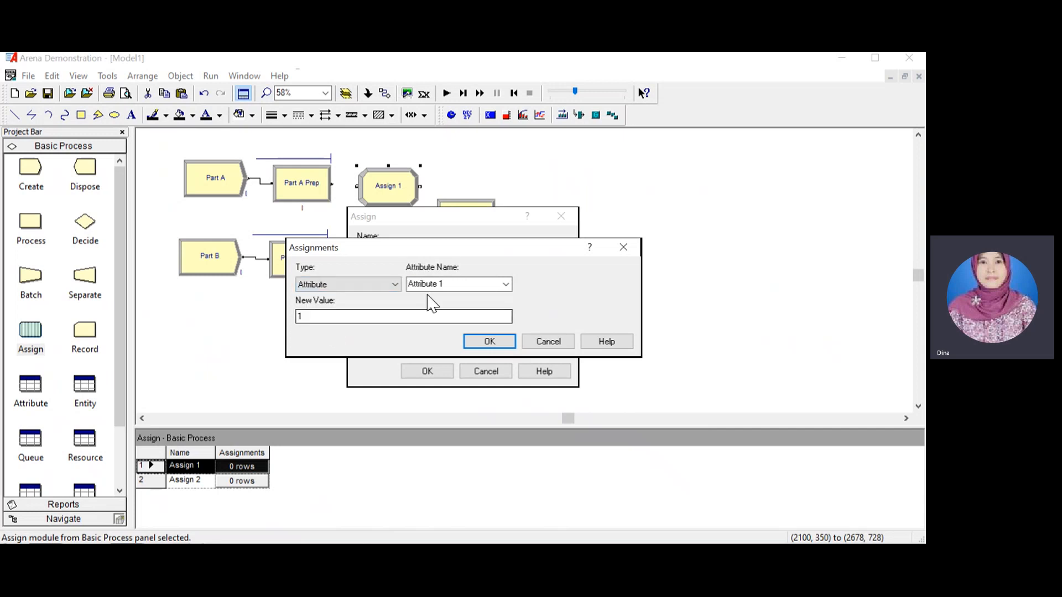
click(490, 288)
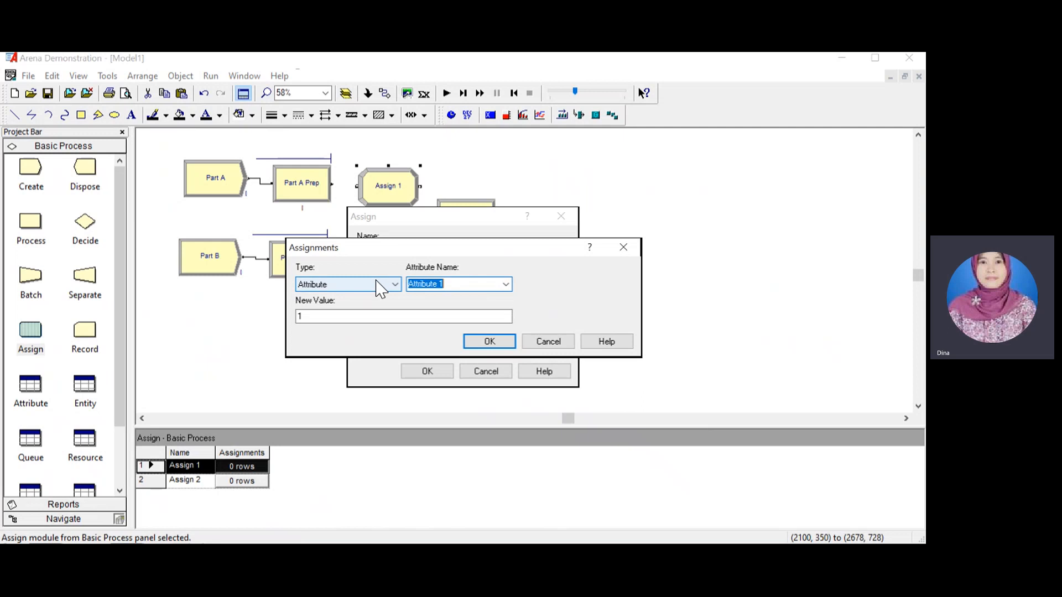
text(S)
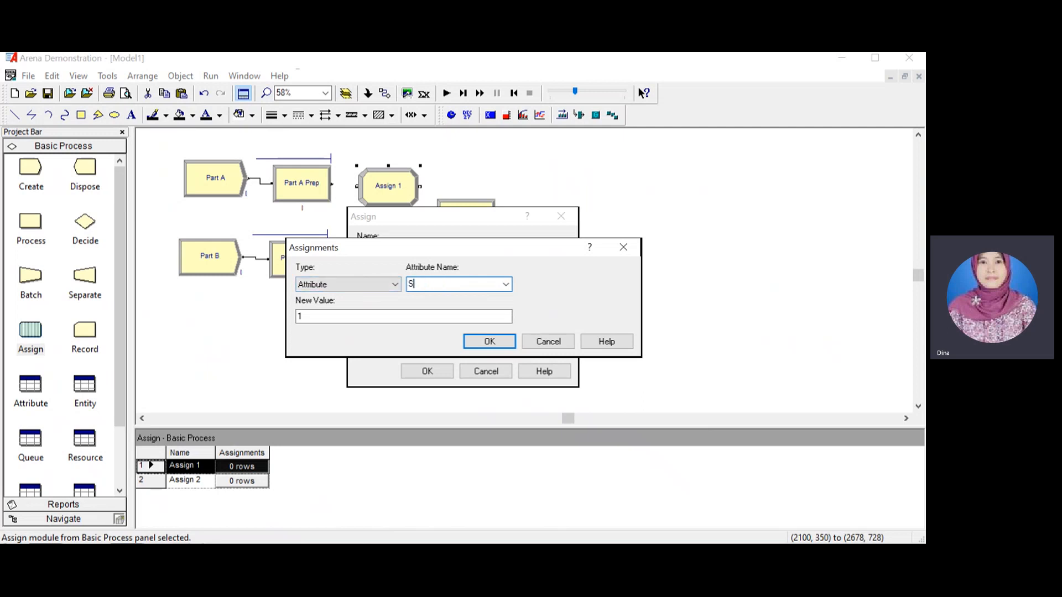
text(ealer Time)
key(Tab)
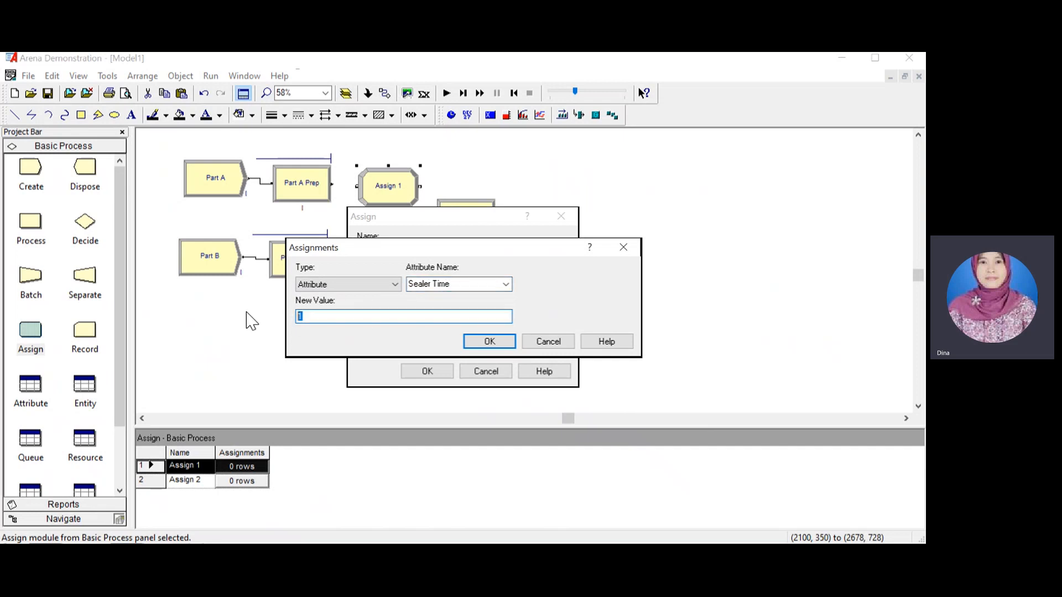
Set the new value of the Sealer Time assignment to TRIA(1,3,4) and accept the assignment.
text(Tria)
key(BackSpace)
key(BackSpace)
text(RIA(1,2,4)
key(BackSpace)
text(3,4)
click(488, 343)
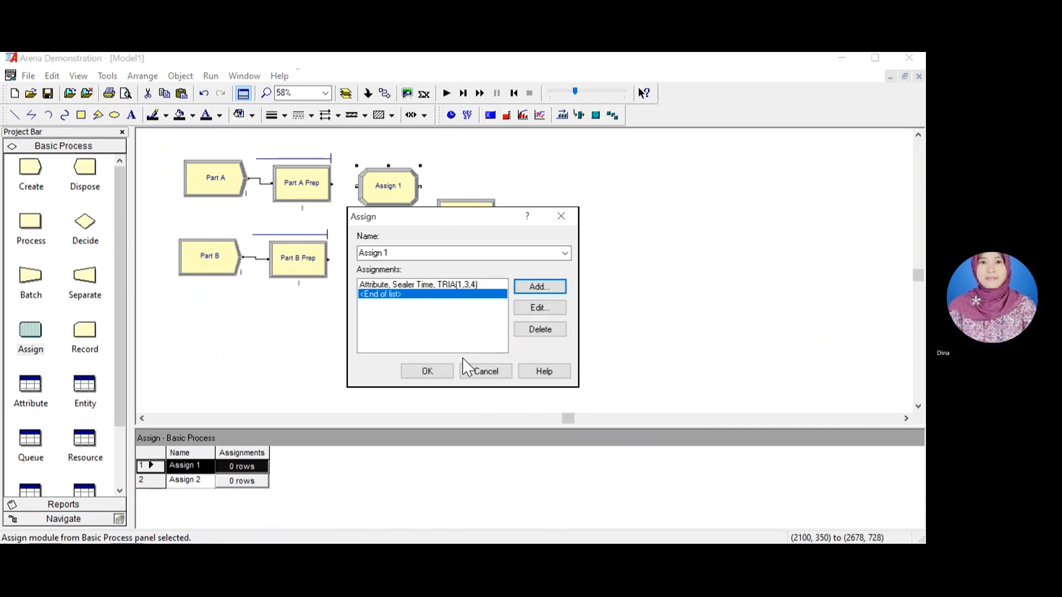
Accept the Assign 1 settings and add an assignment of type Attribute for Sealer Time to Assign 2.
click(428, 371)
double_click(394, 278)
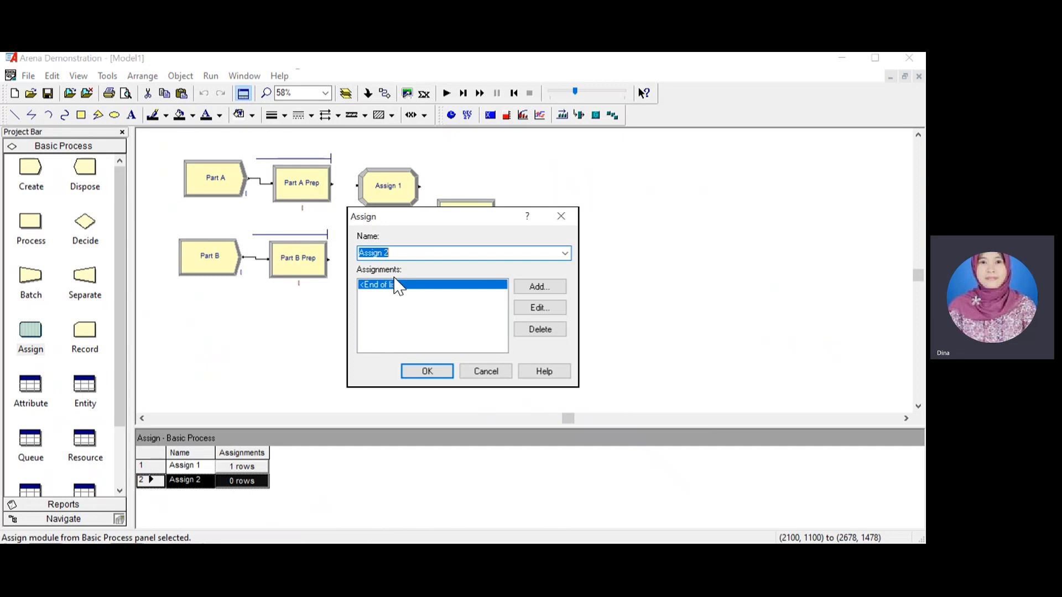
click(537, 287)
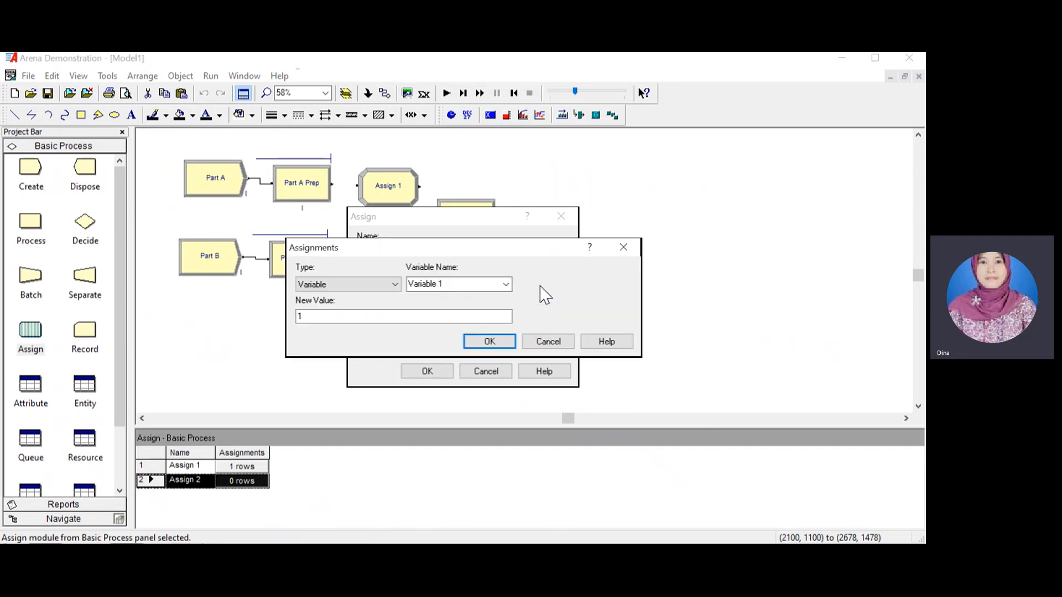
click(505, 284)
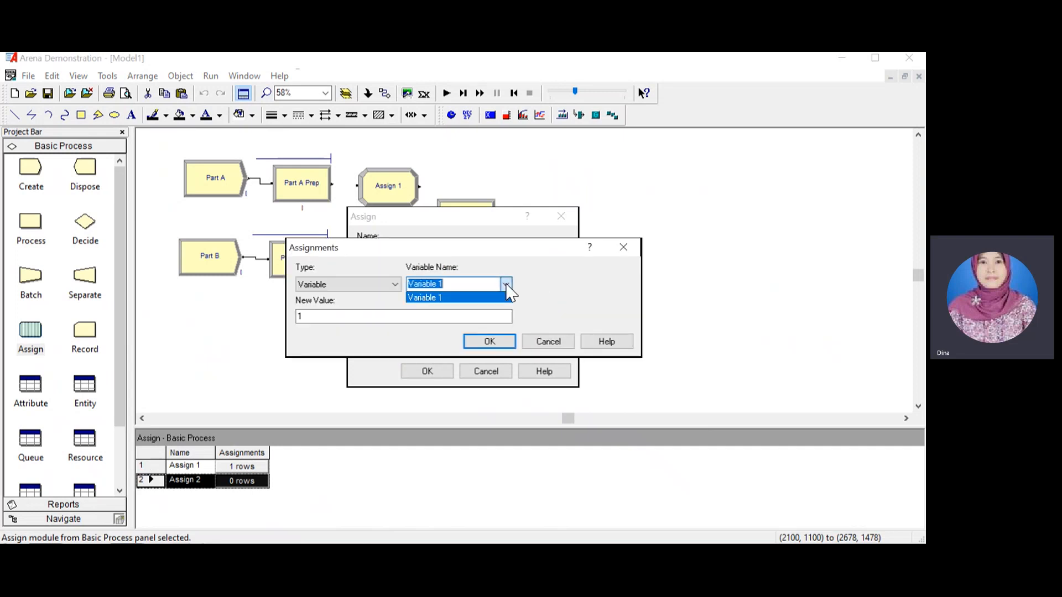
click(393, 287)
click(395, 288)
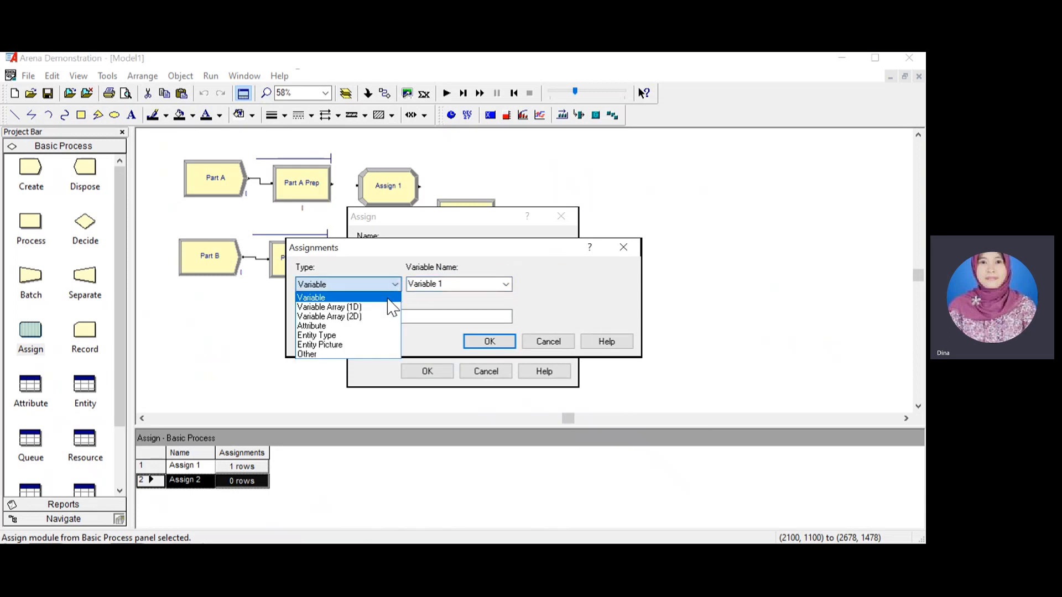
click(346, 326)
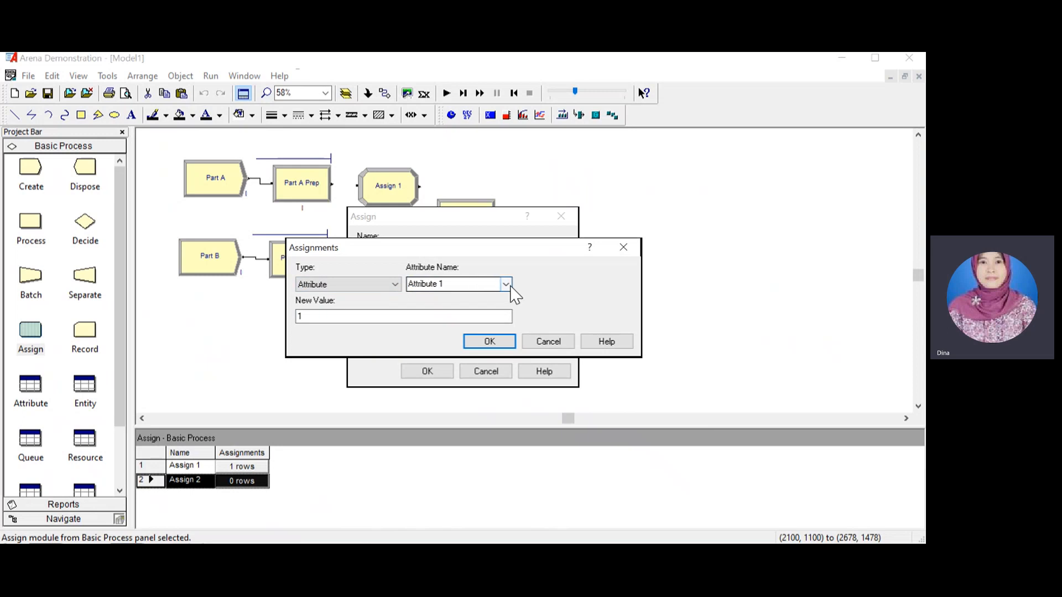
click(506, 284)
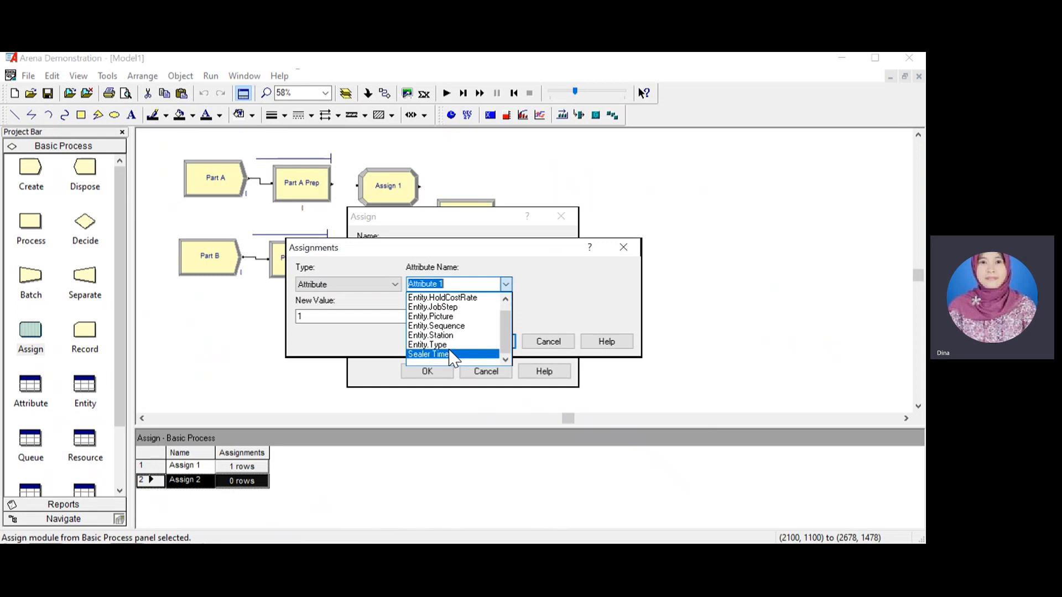
click(451, 354)
Set the new value of the Sealer Time assignment in Assign 2 to WEIB(2.5,5.3) and accept the module's settings.
click(367, 315)
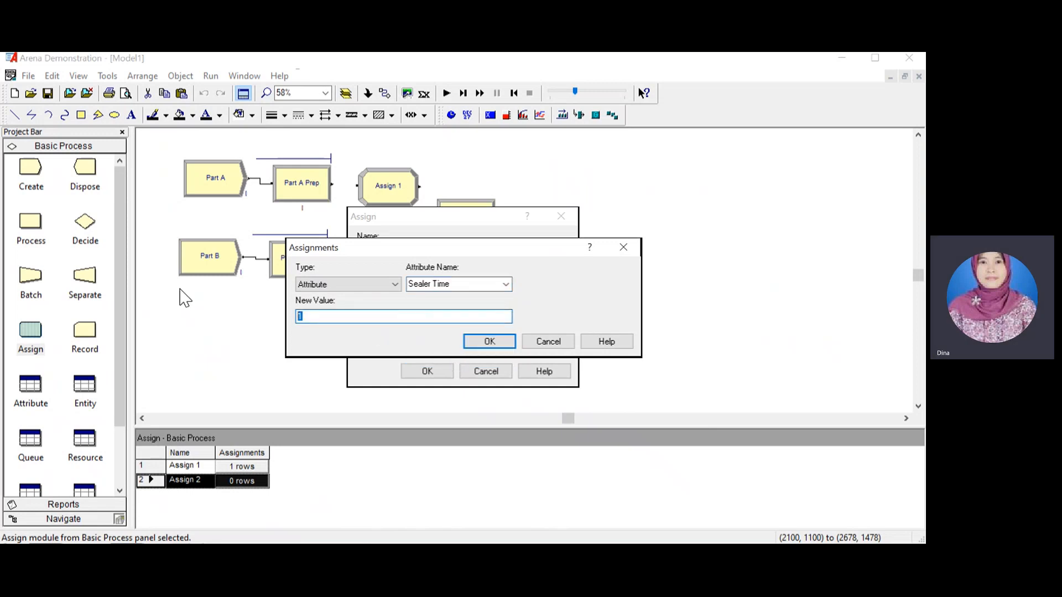
text(WEIB)
text((2.5,5.3)
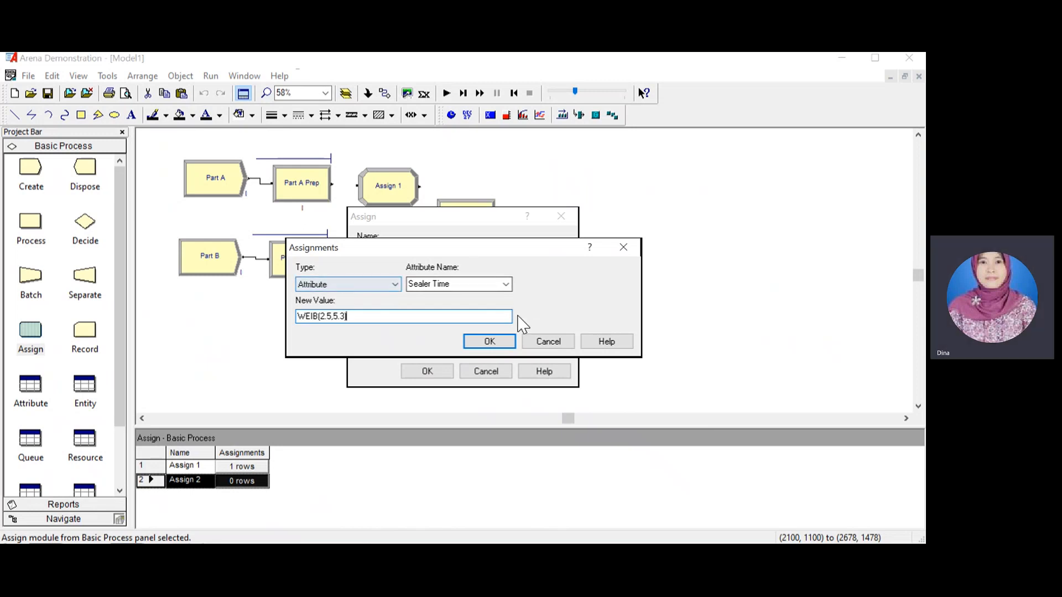
text())
click(487, 341)
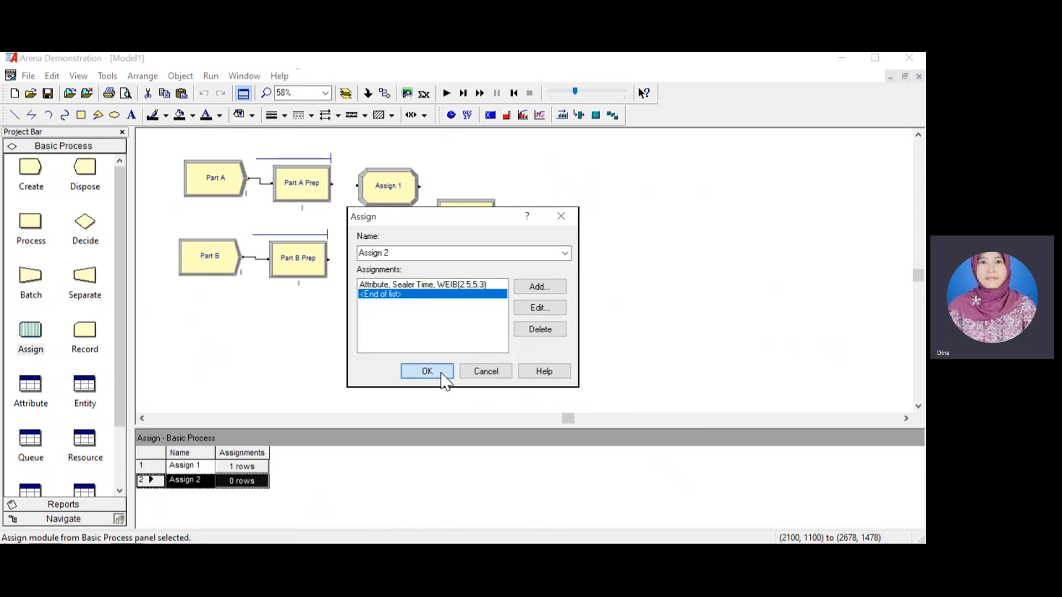
click(427, 371)
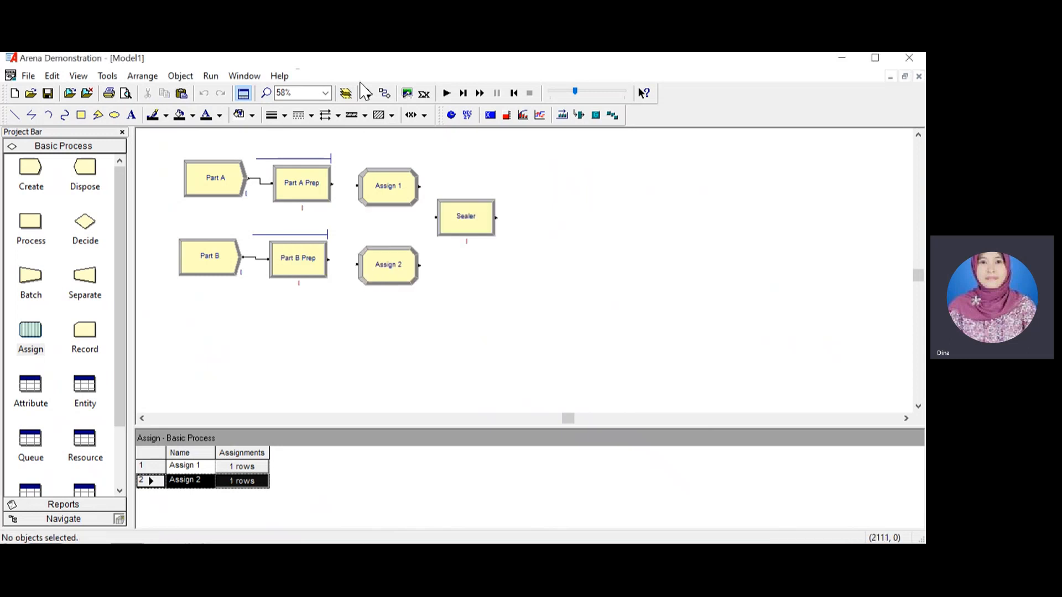
Connect Part A Prep to Assign 1 and Part B Prep to Assign 2.
click(385, 93)
click(332, 184)
click(357, 186)
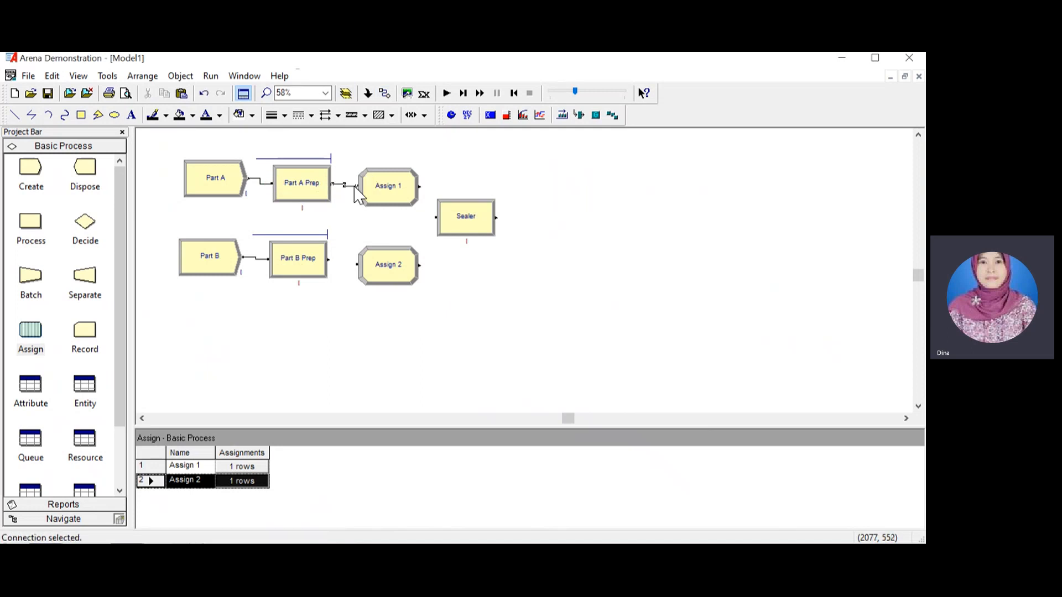
click(385, 93)
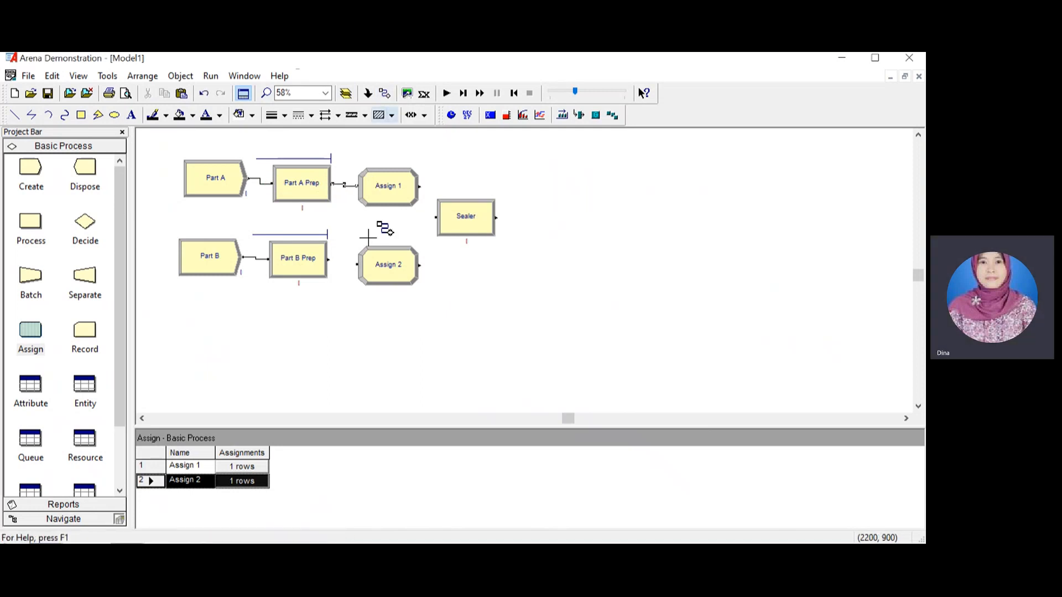
click(328, 260)
click(357, 265)
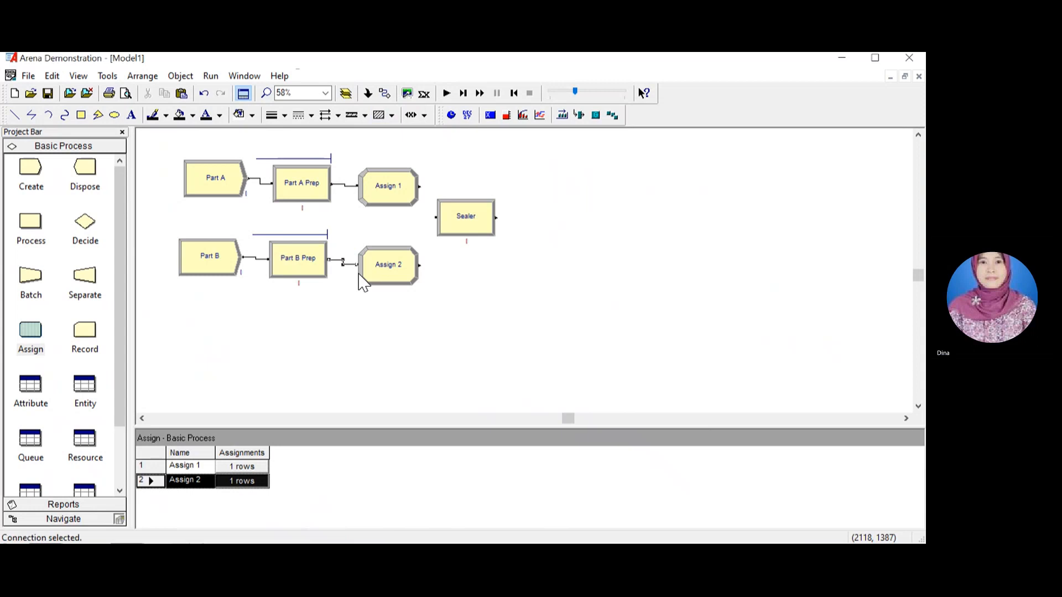
Connect the outputs of Assign 1 and Assign 2 to the input of the Sealer process.
click(385, 92)
click(419, 187)
click(437, 217)
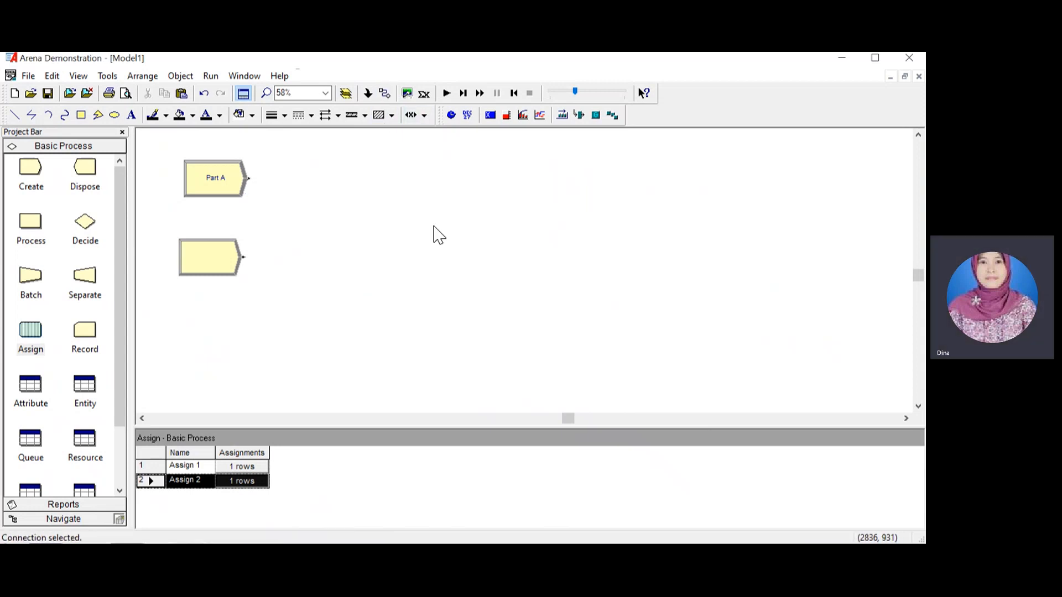
click(385, 93)
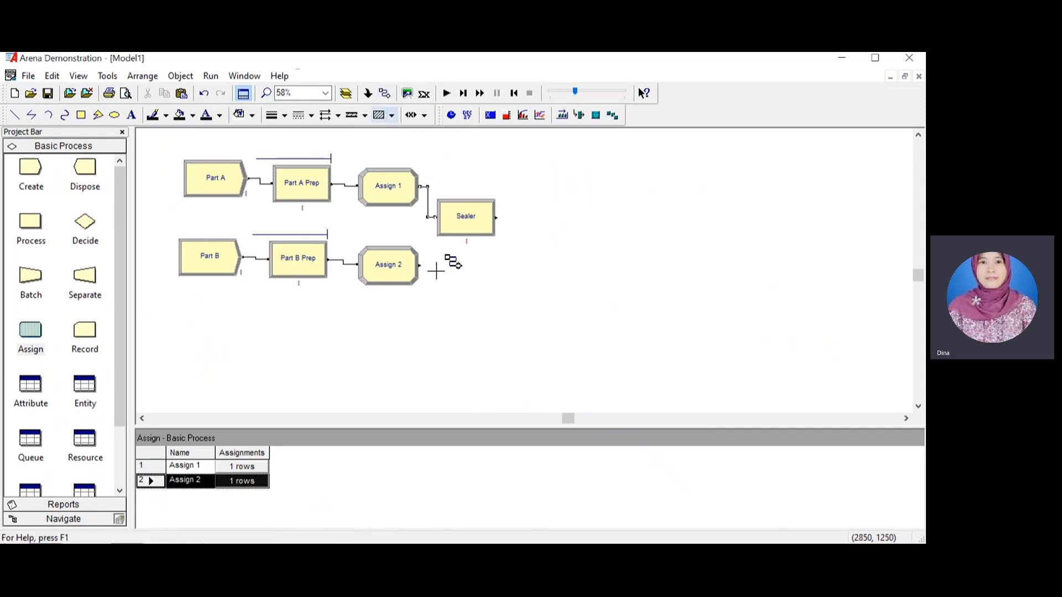
click(420, 265)
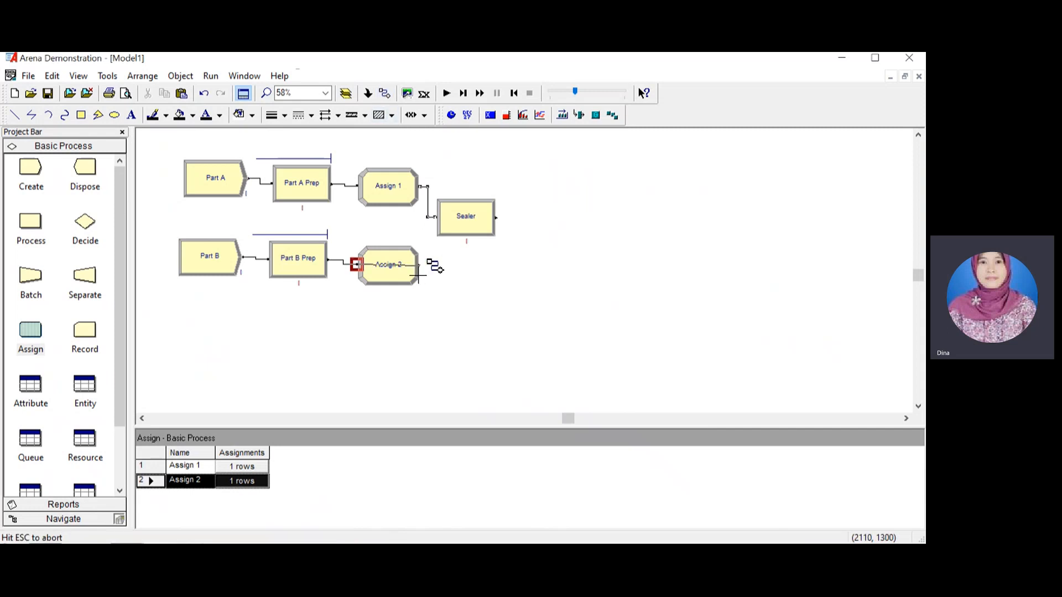
click(438, 224)
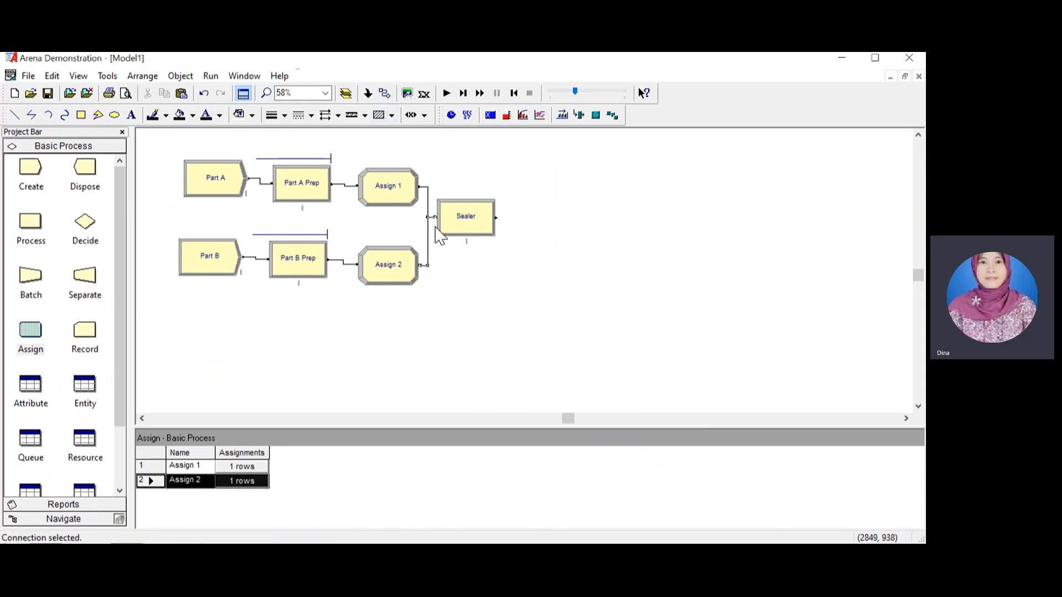
Set the Sealer process action to Seize Delay Release and add Resource 3 with quantity 1.
double_click(488, 226)
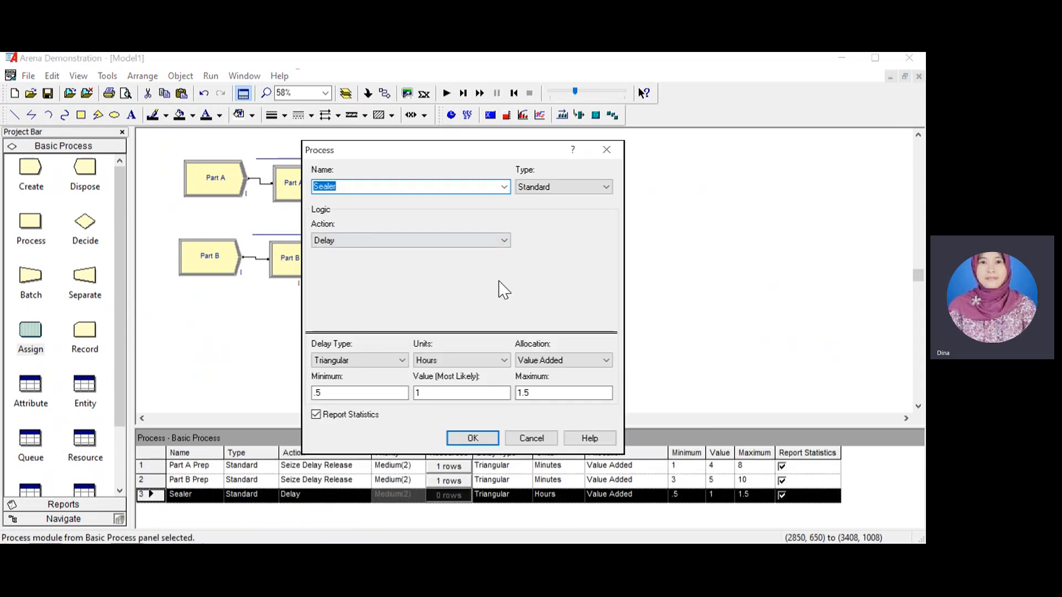
click(505, 242)
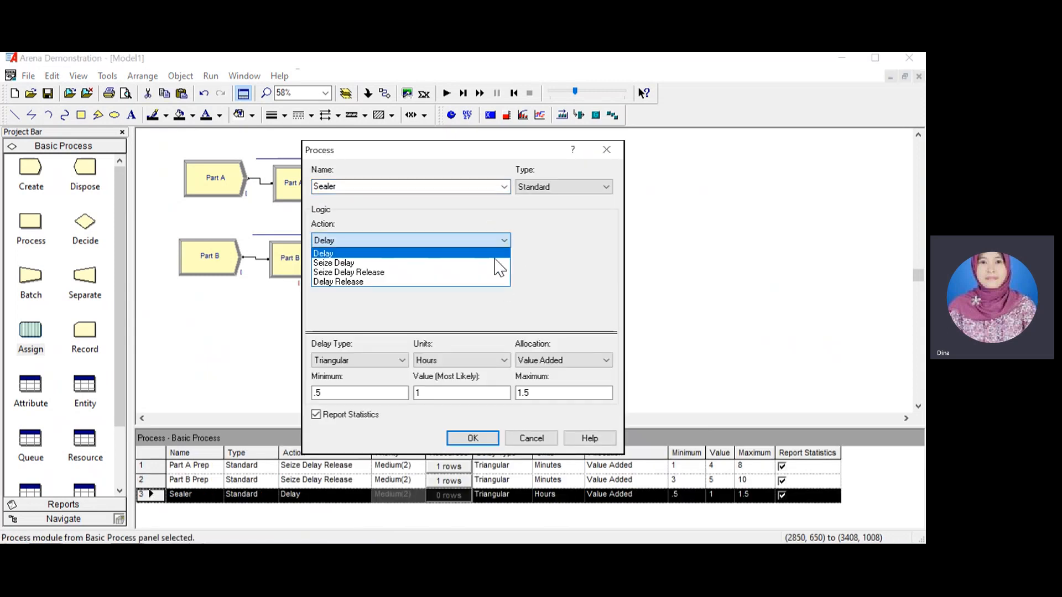
click(433, 272)
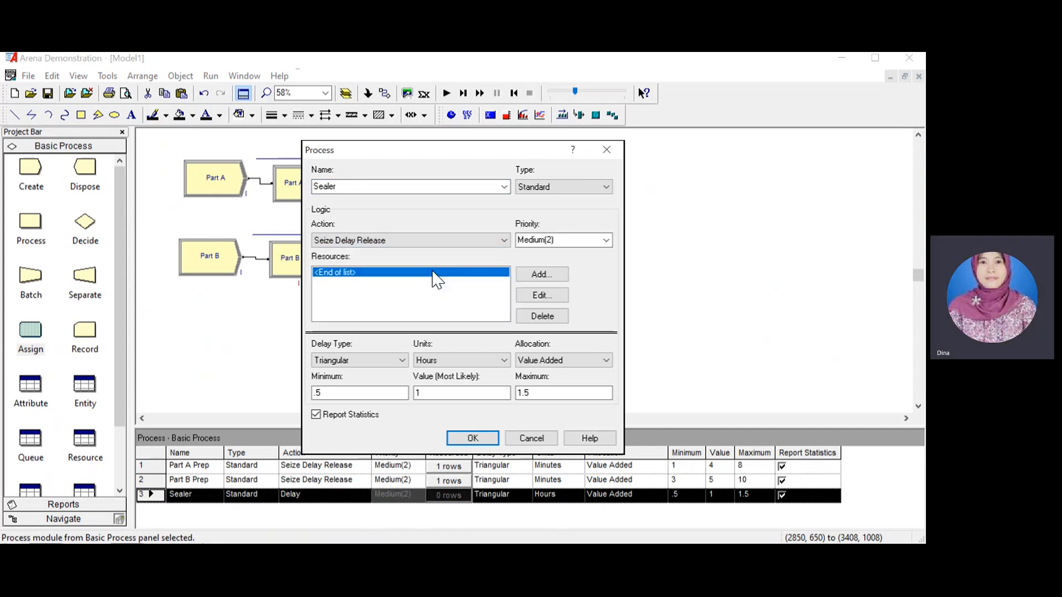
click(539, 275)
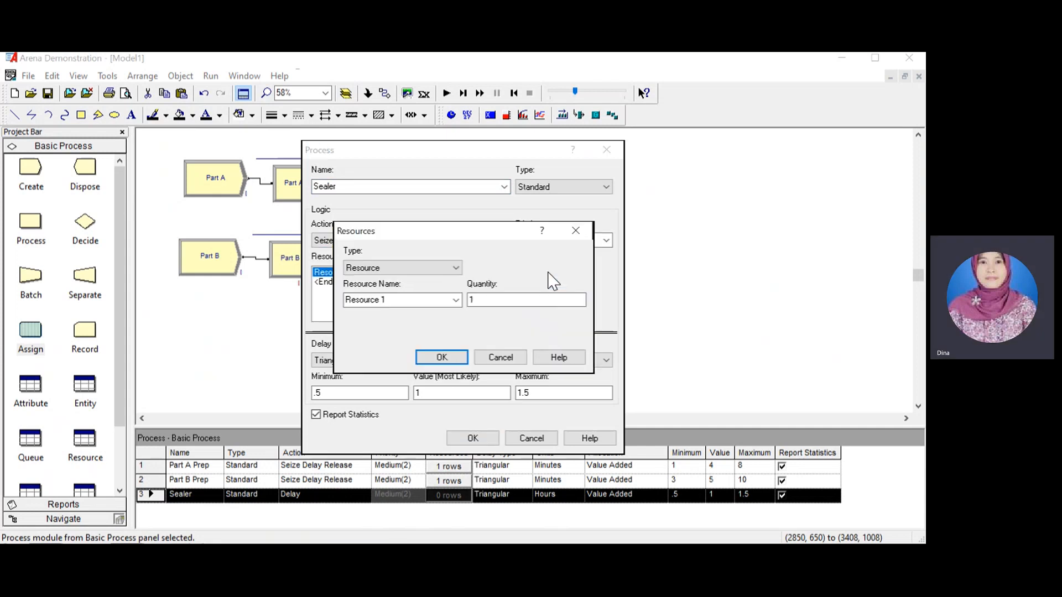
double_click(403, 301)
click(404, 303)
drag(404, 304, 387, 305)
click(442, 358)
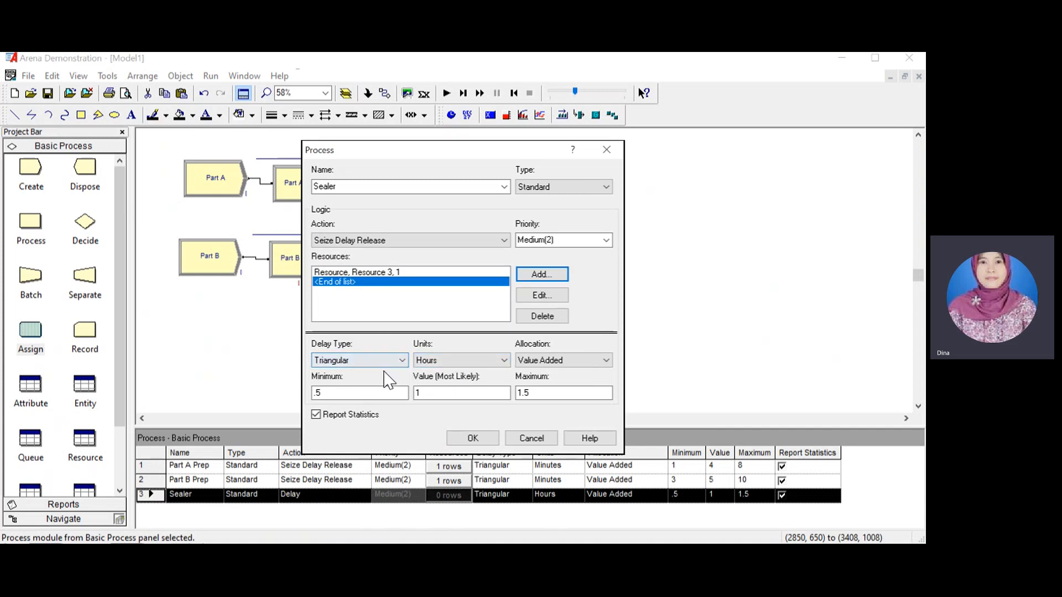
Set the Sealer delay type to Expression in Minutes with the expression Sealer Time, and accept the process settings.
click(402, 361)
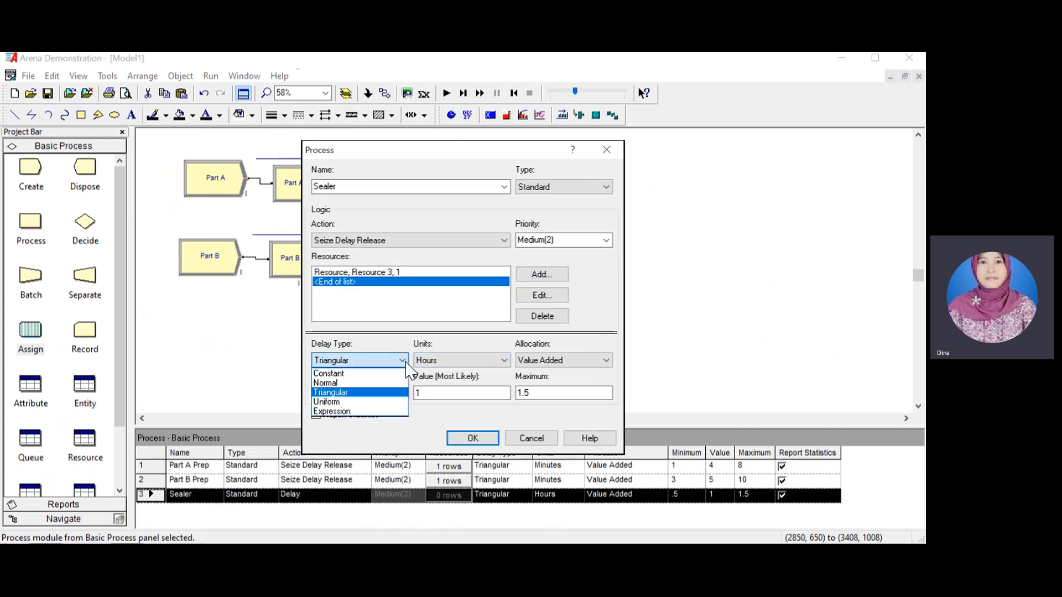
click(353, 412)
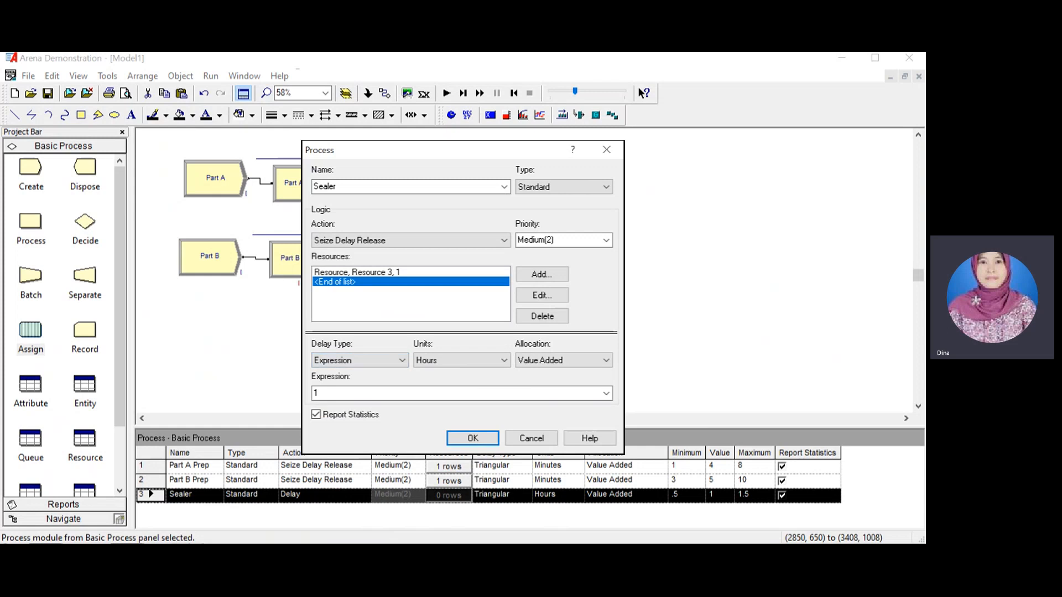
click(504, 361)
click(497, 381)
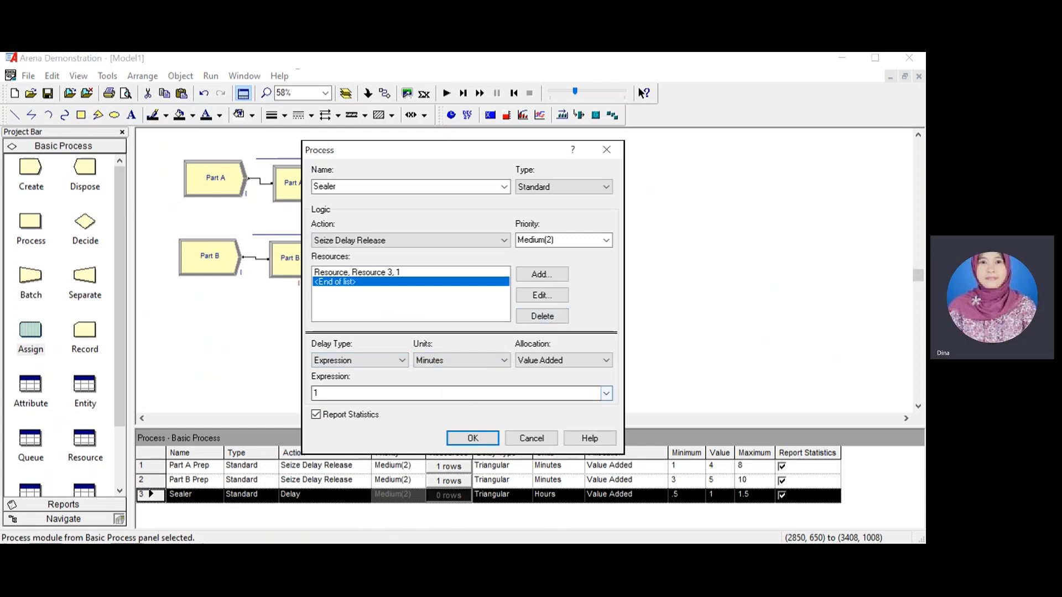
click(606, 393)
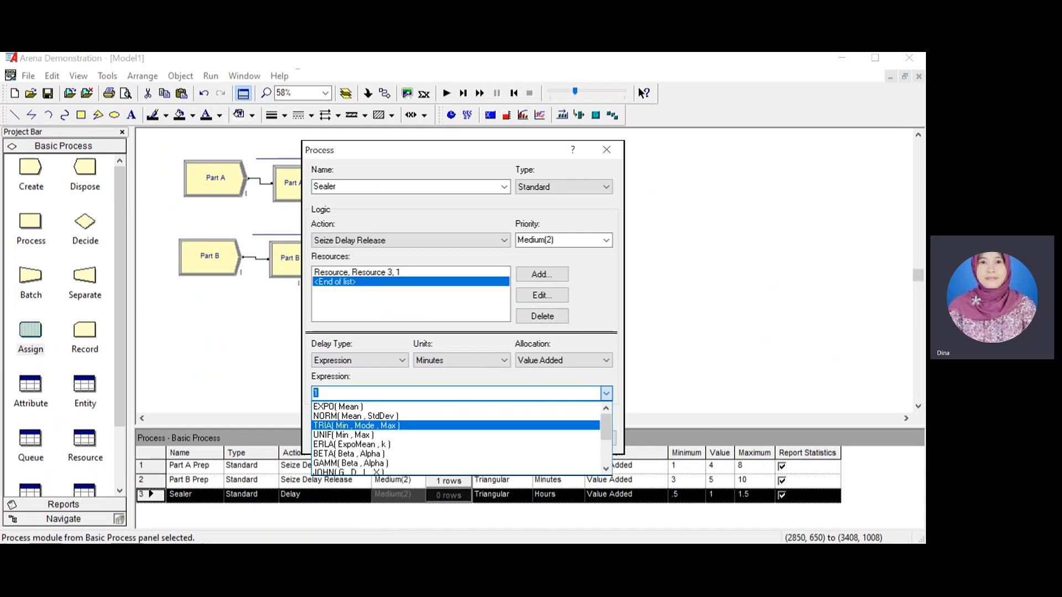
scroll(458, 437, down, 2)
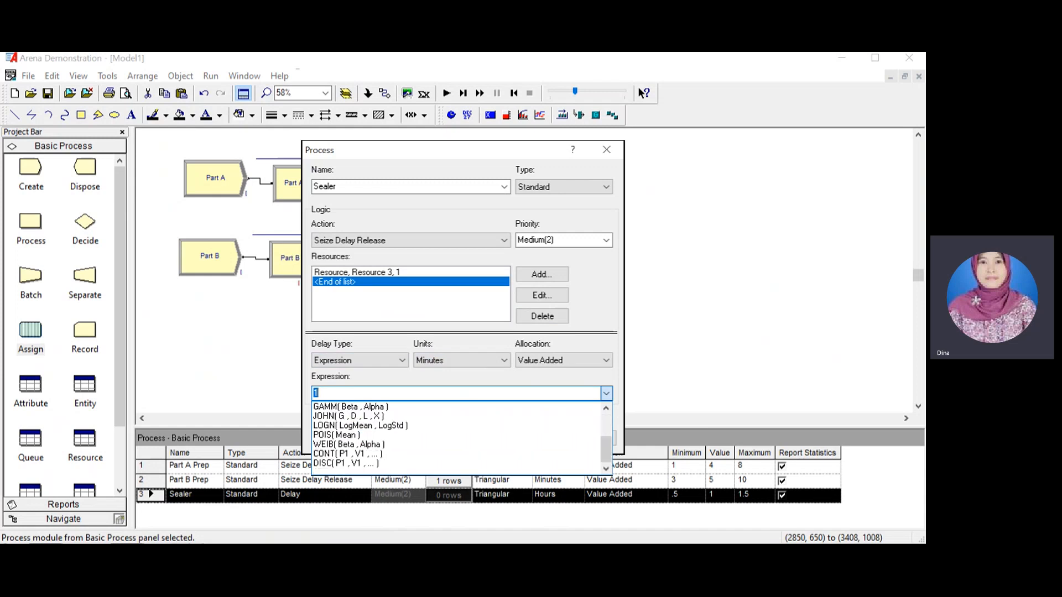
scroll(459, 434, up, 2)
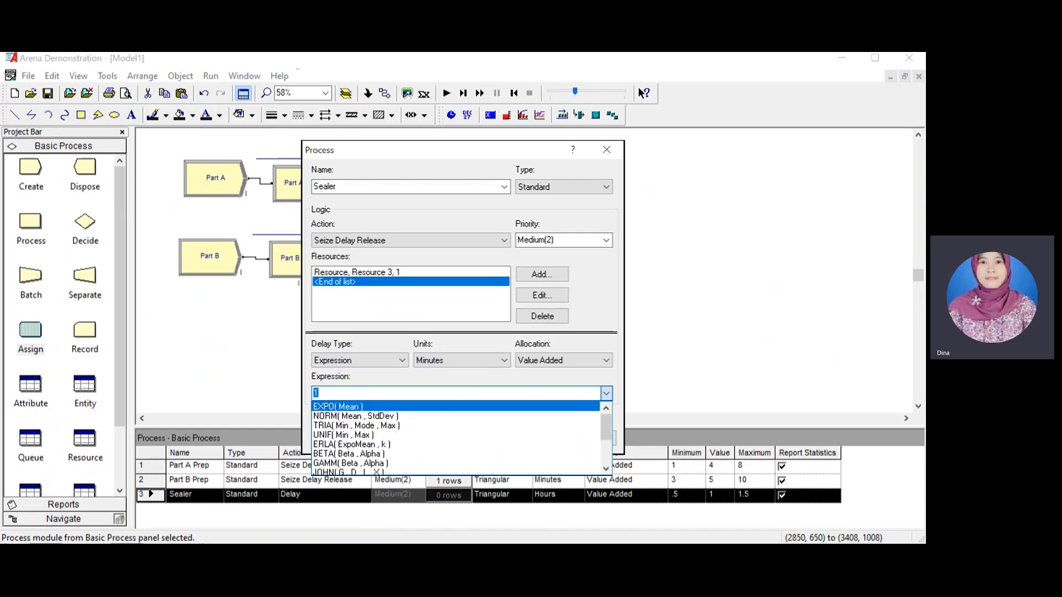
click(606, 393)
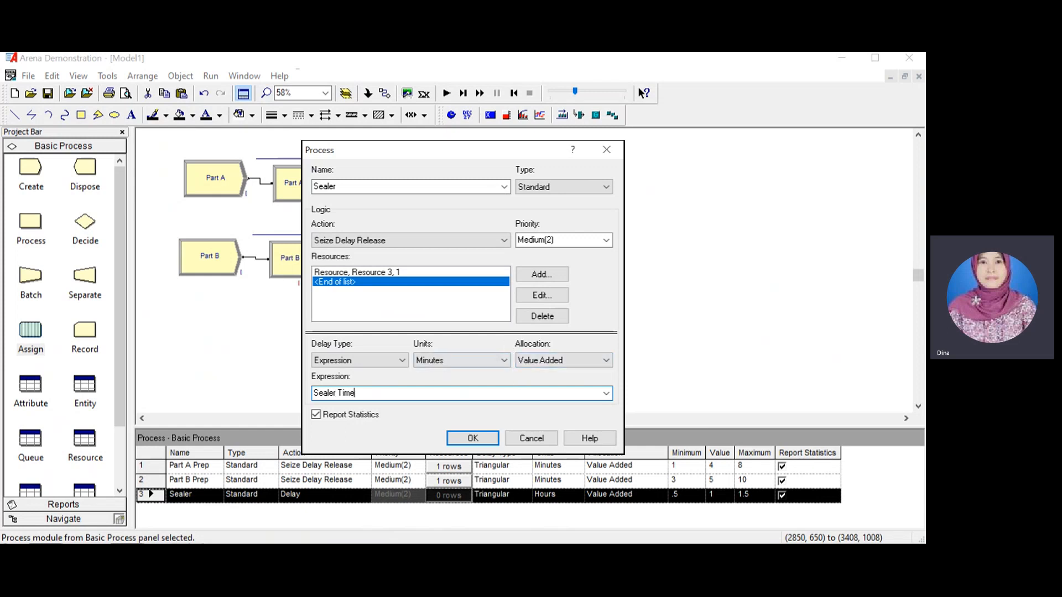
click(472, 438)
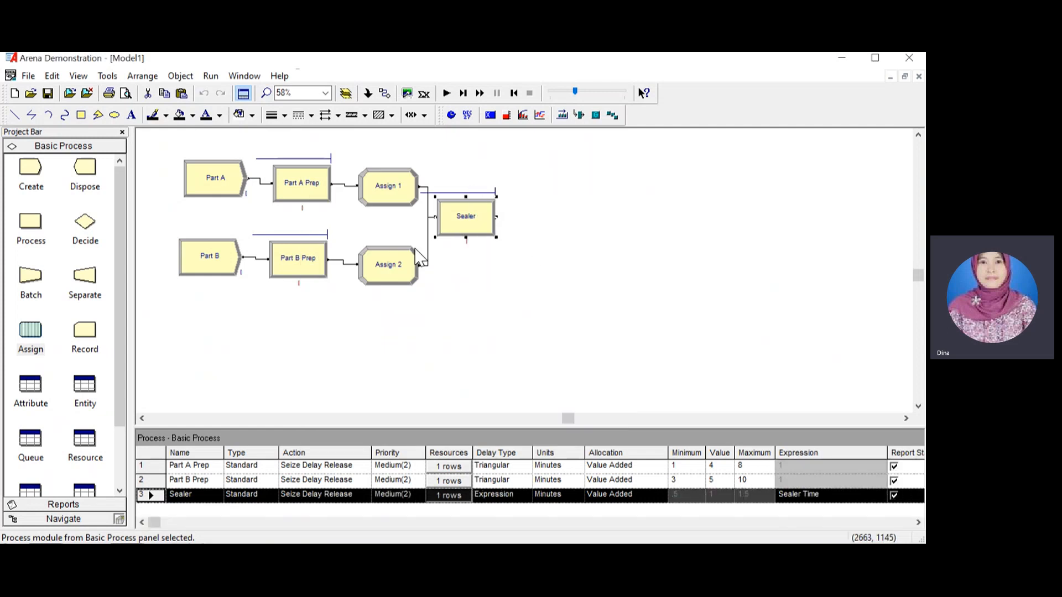
Review the Sealer Time assignment in Assign 2 and the Sealer process row in the module spreadsheet.
click(399, 270)
double_click(399, 269)
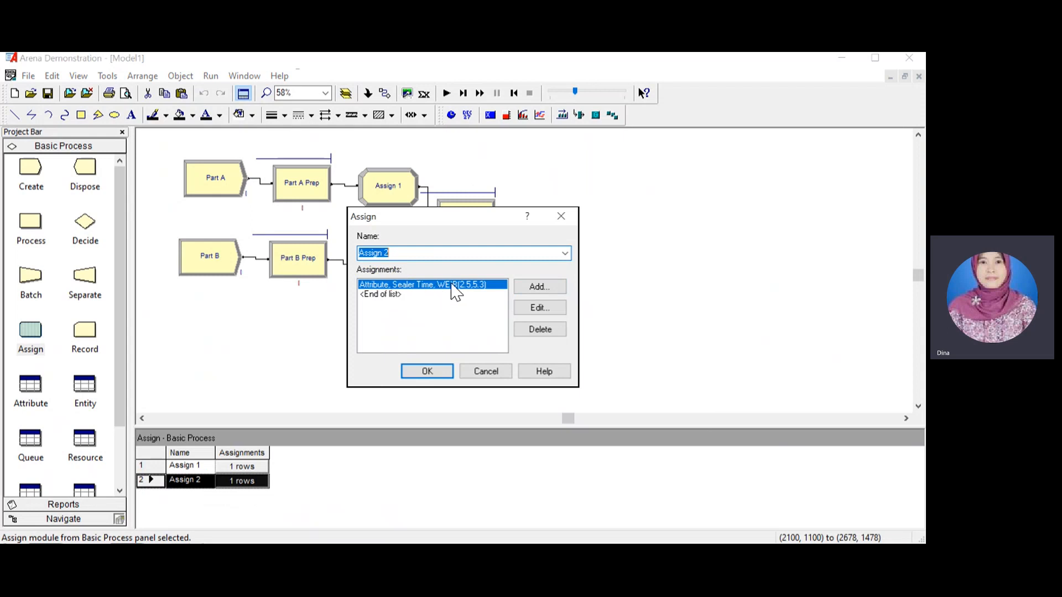
click(426, 371)
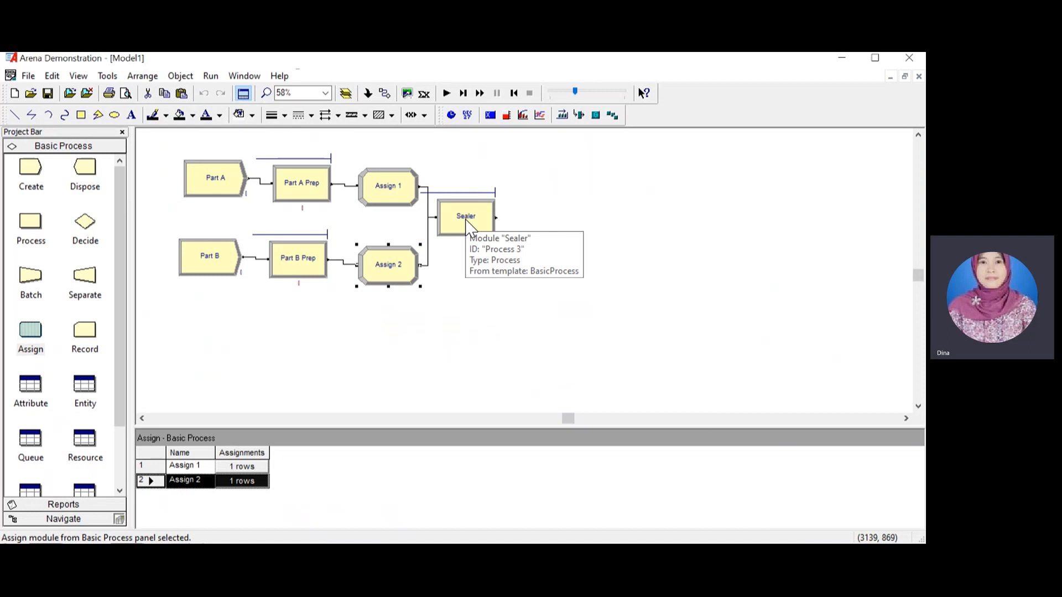
click(468, 224)
click(585, 225)
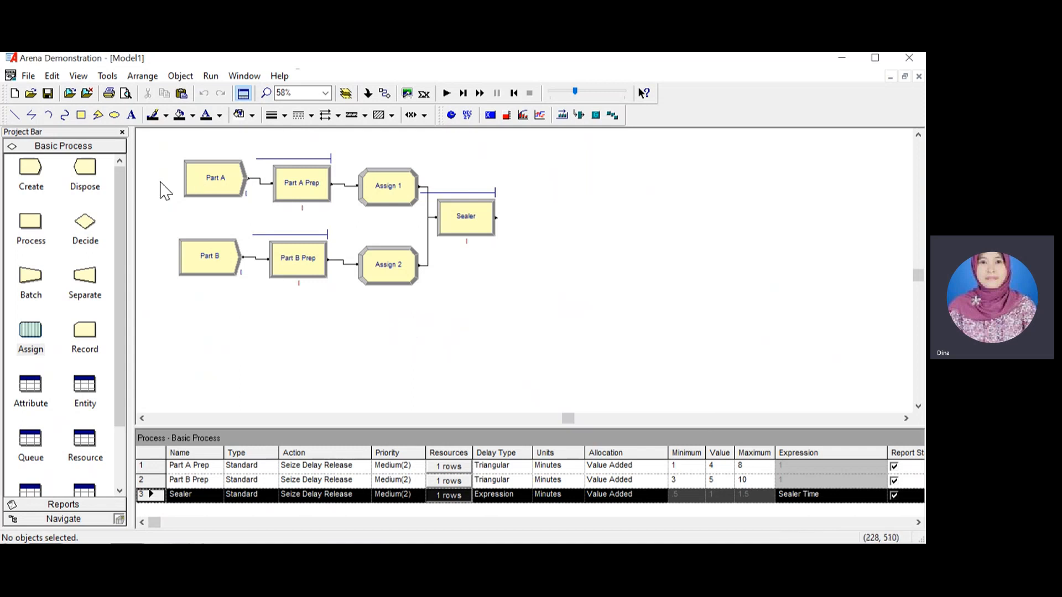
Place a two-way-by-chance Decide module after the Sealer process and set its percent true to 9.
drag(85, 224, 520, 218)
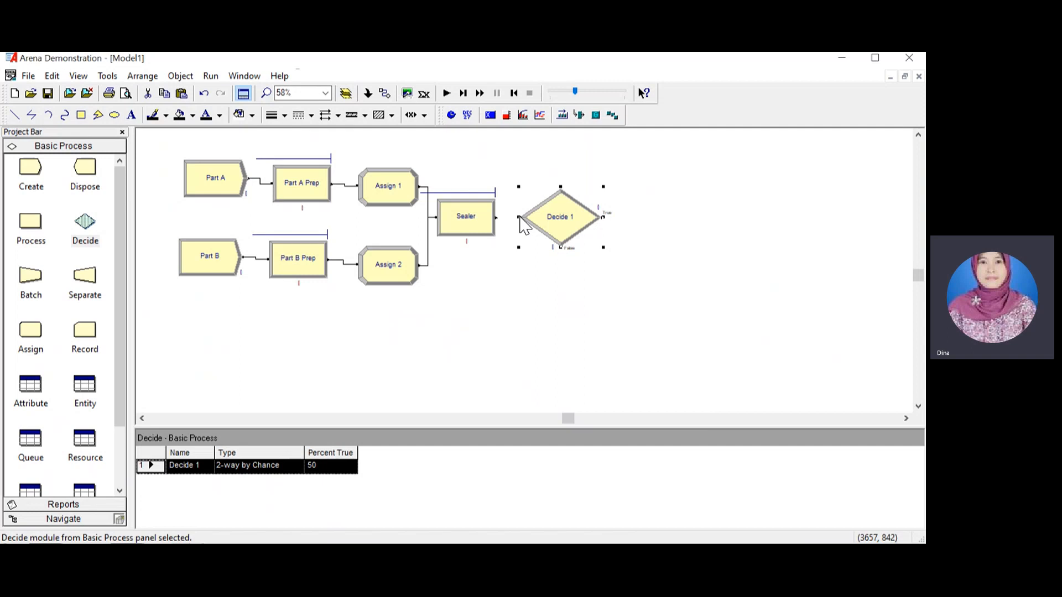
double_click(566, 221)
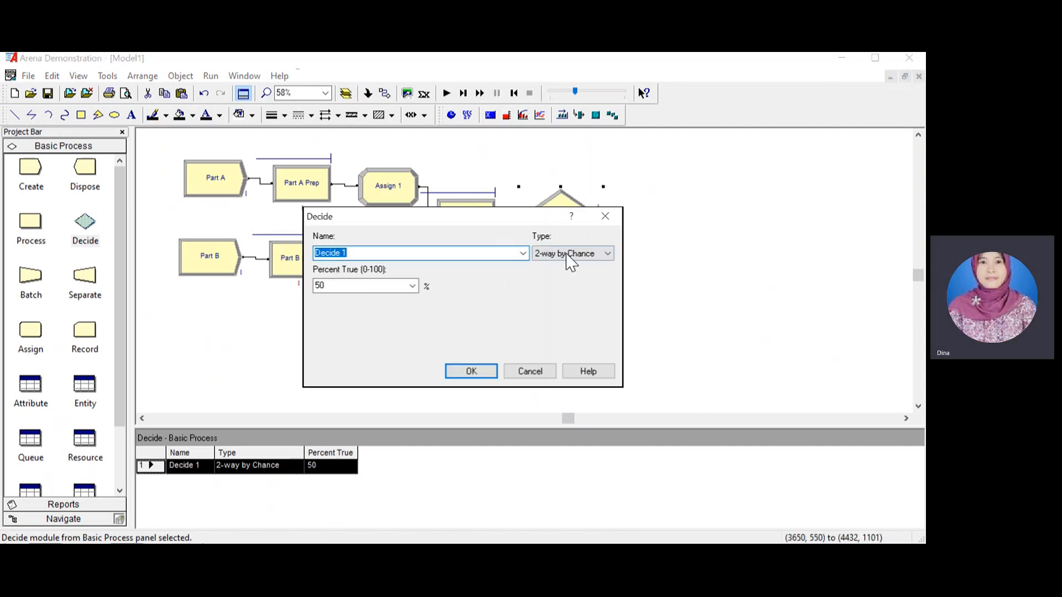
click(412, 286)
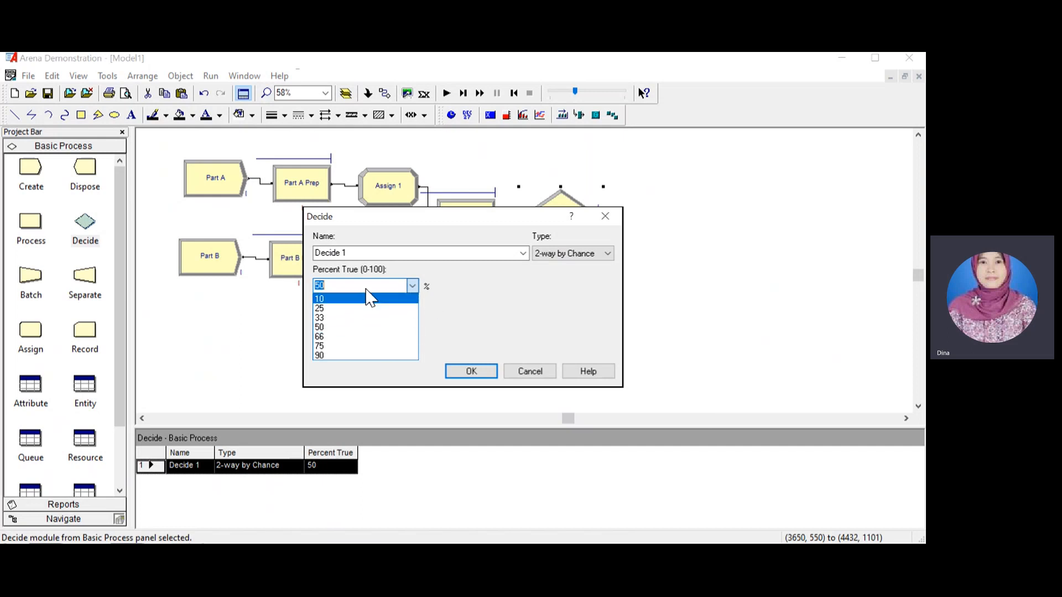
text(9)
click(506, 301)
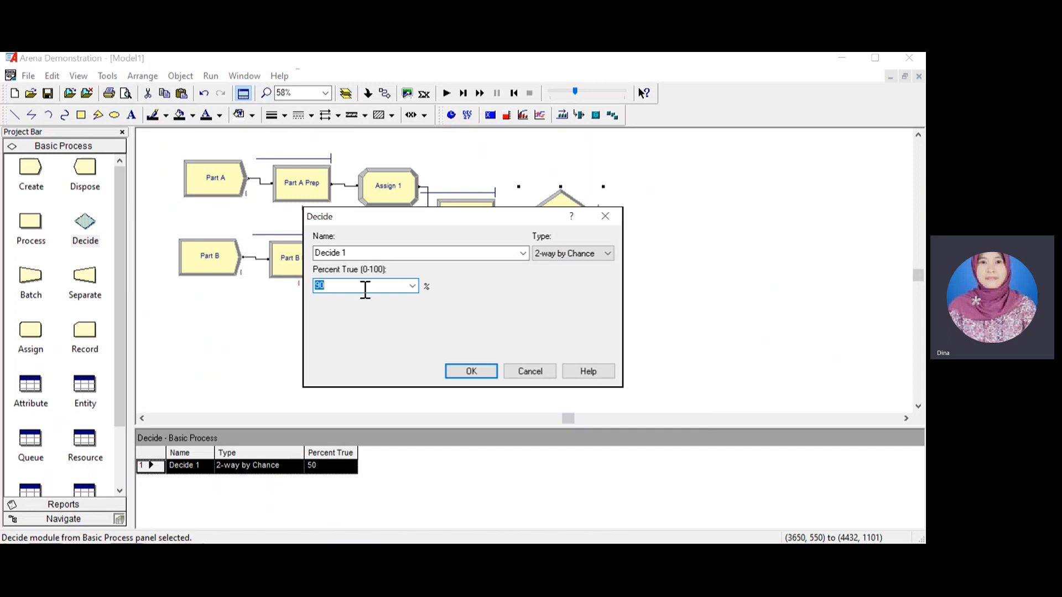
click(471, 370)
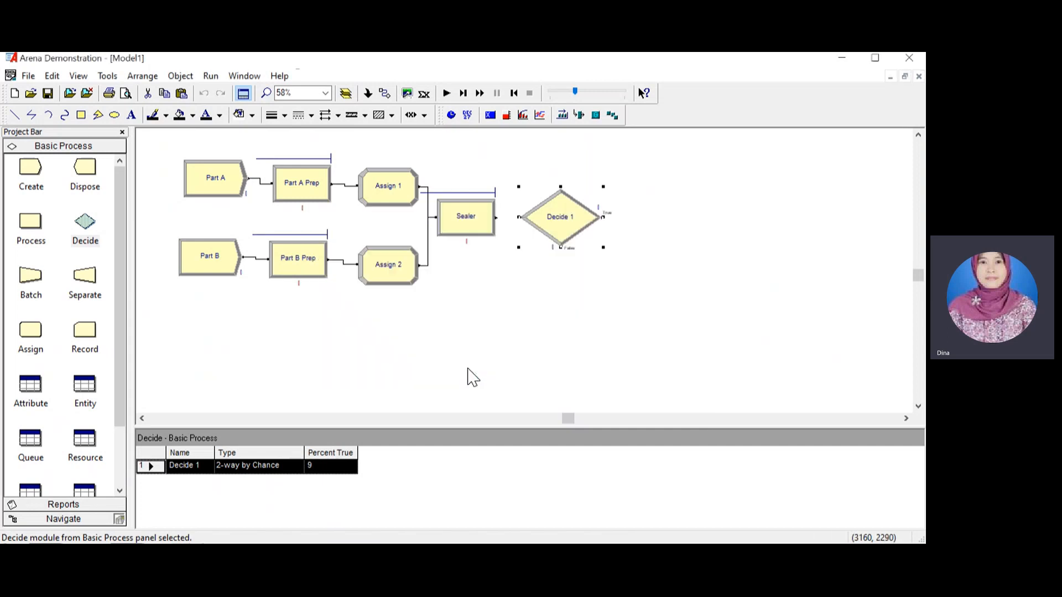
click(601, 275)
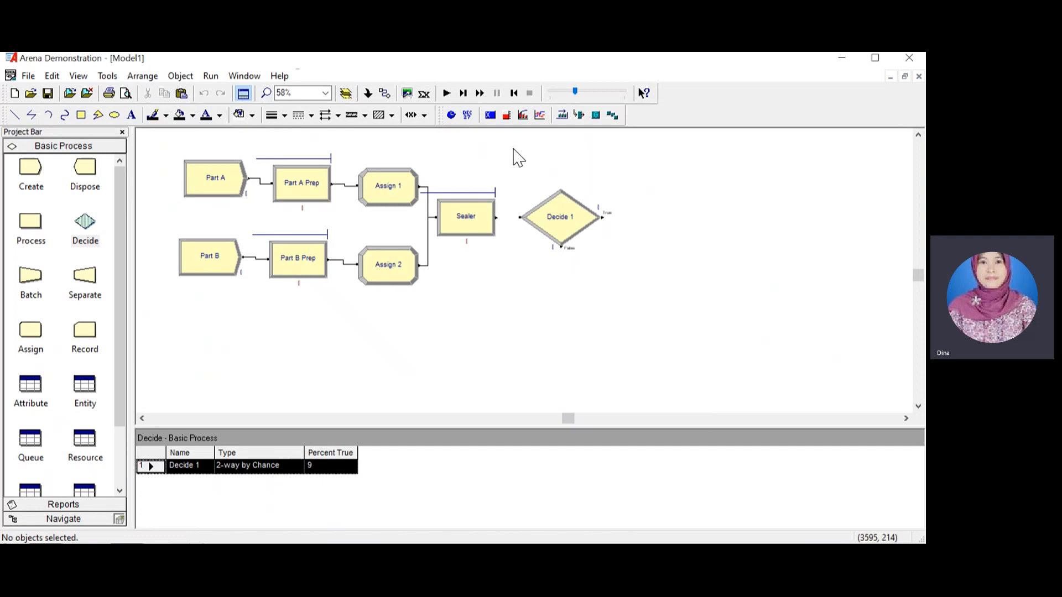
Connect the output of the Sealer process to the input of Decide 1.
click(384, 93)
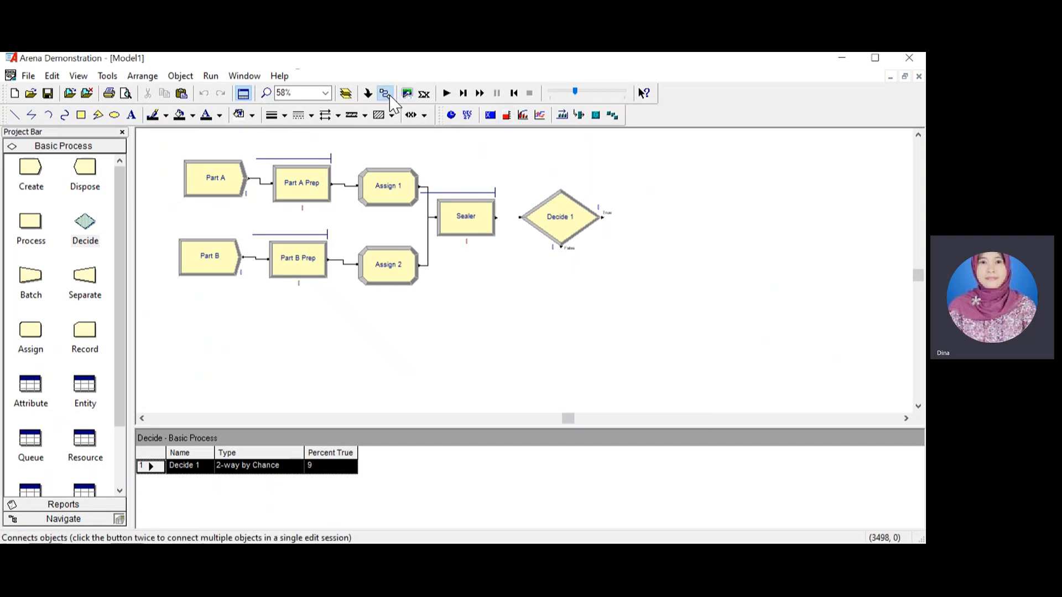
click(495, 217)
click(520, 219)
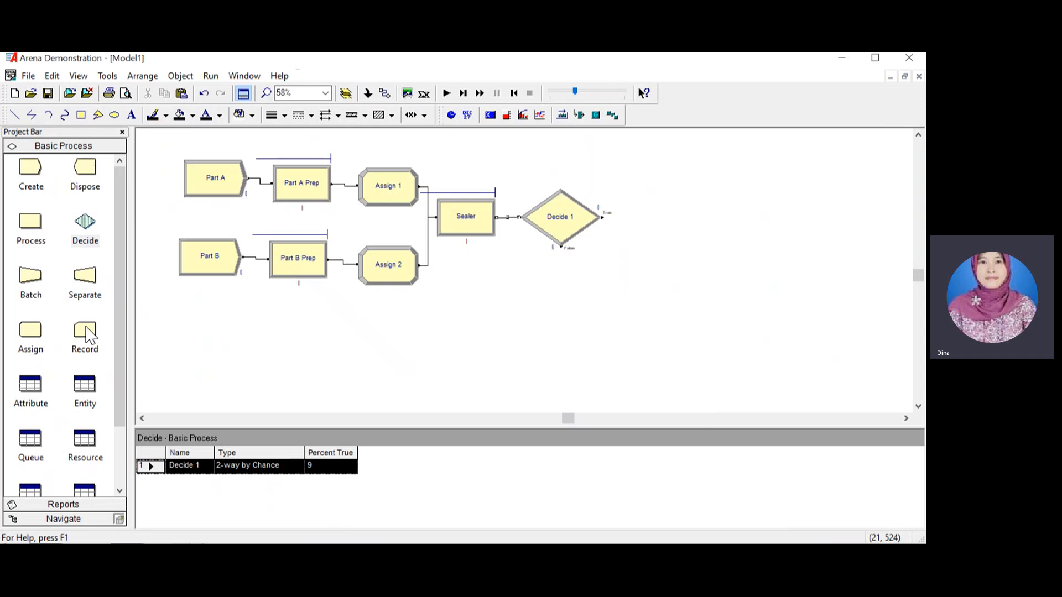
Place a Record module below and beyond Decide 1, and connect the False output of Decide 1 to it.
drag(85, 331, 660, 260)
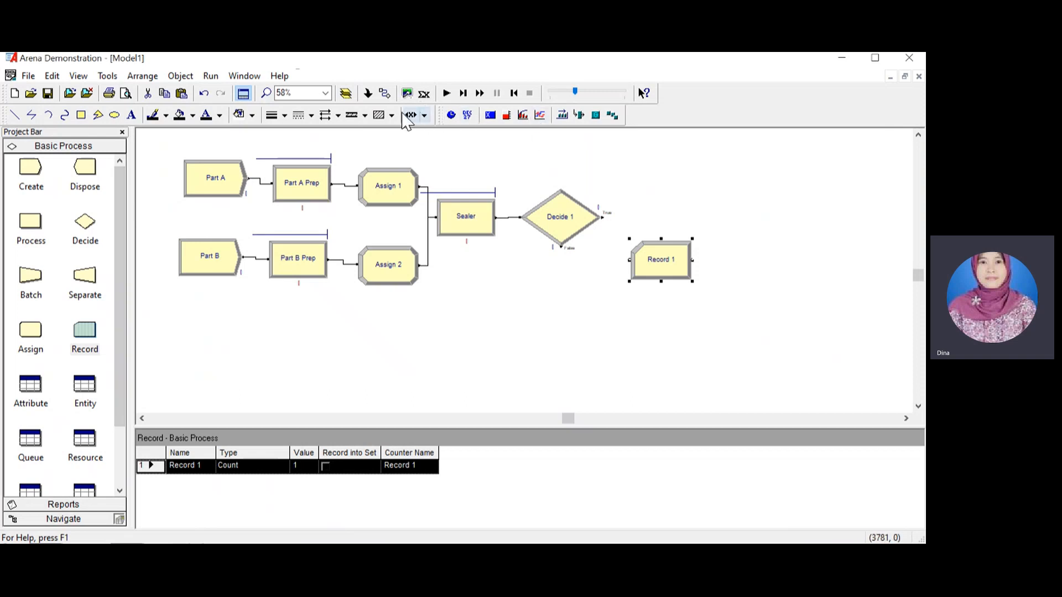
click(385, 94)
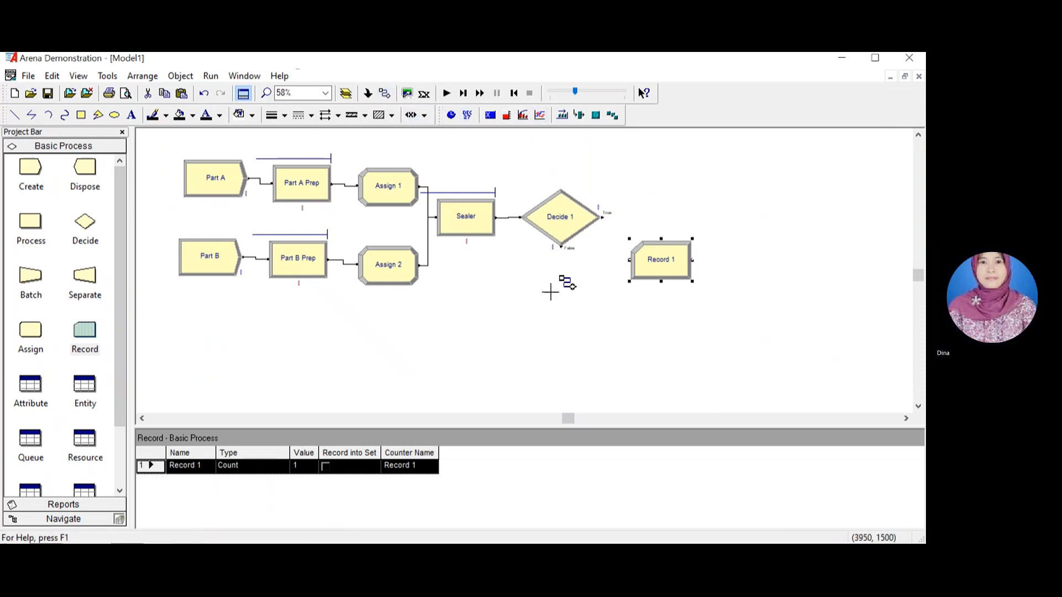
click(561, 247)
click(628, 260)
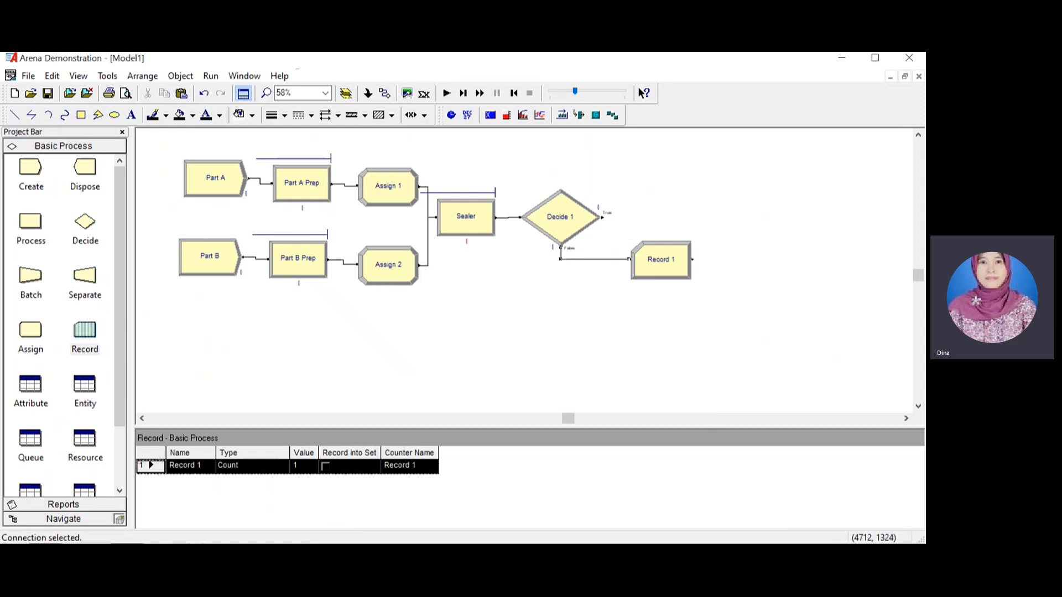
Set the type of Record 1 to Time Interval with Attribute 1 as the attribute name, and accept the settings.
double_click(662, 265)
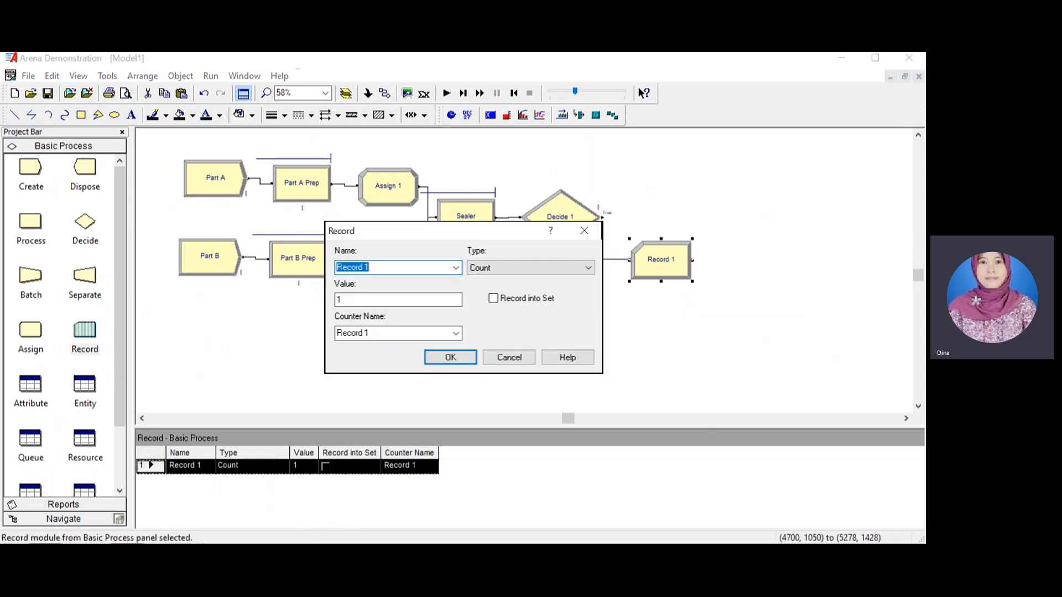
click(587, 268)
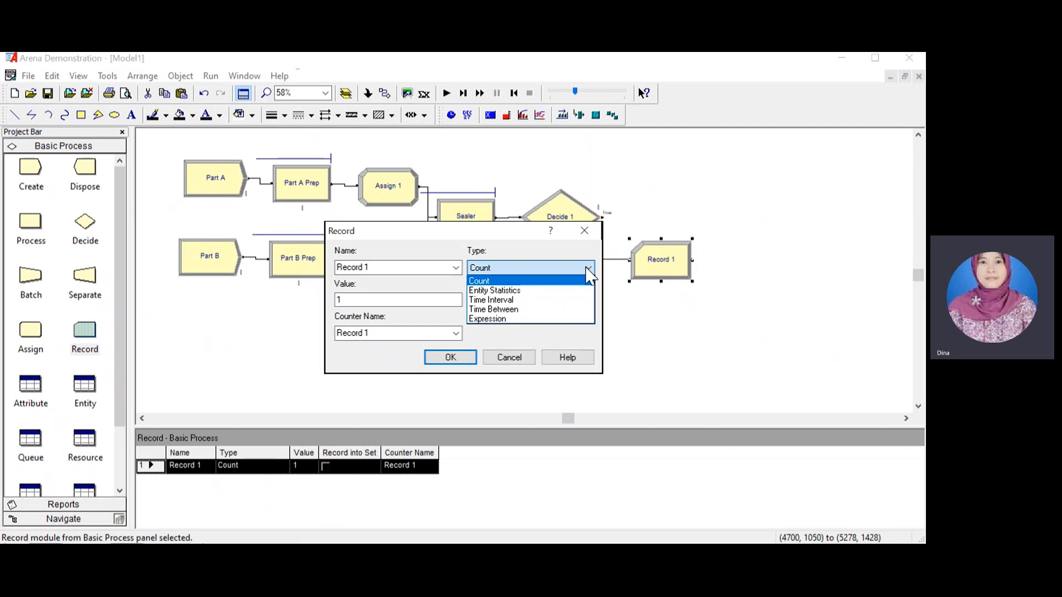
click(542, 302)
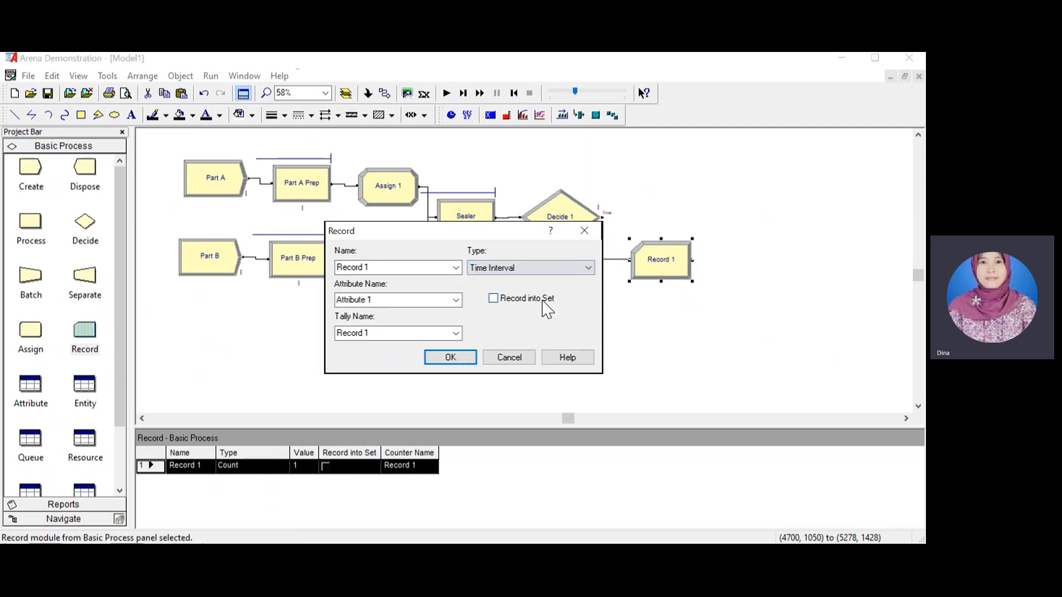
click(455, 300)
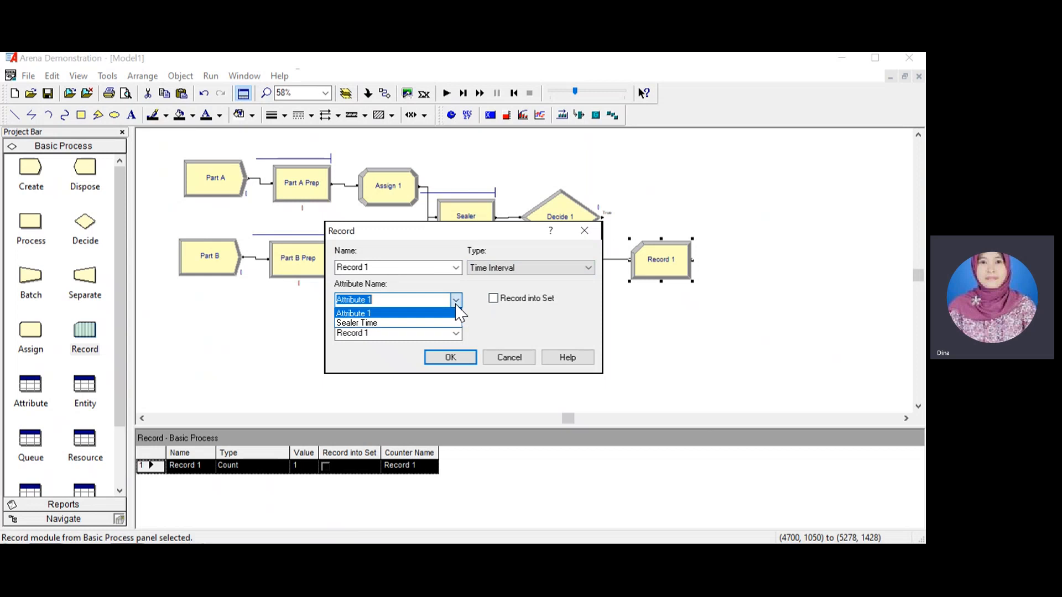
click(456, 305)
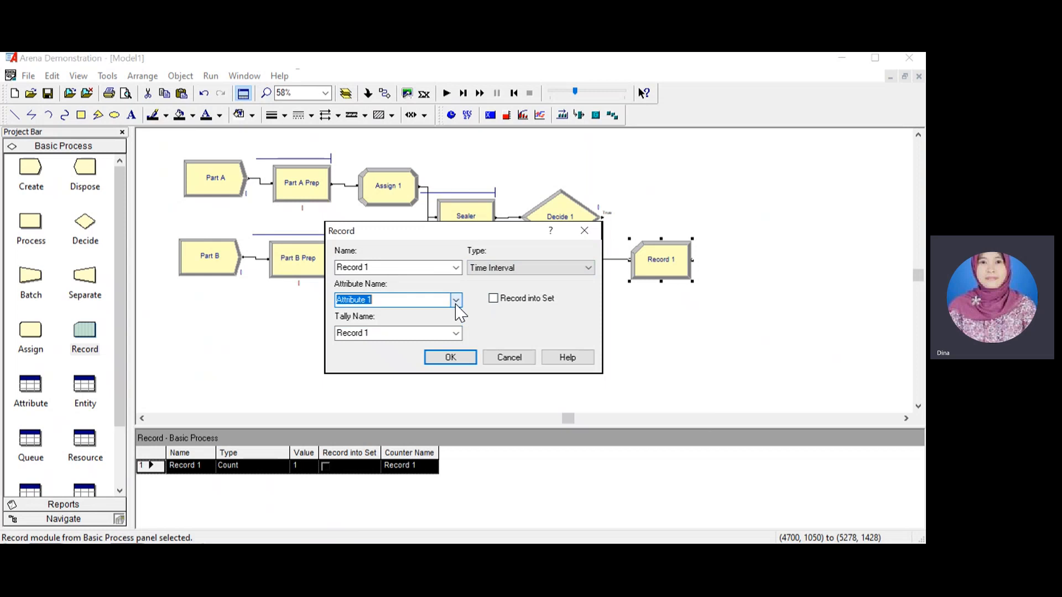
click(467, 359)
click(526, 326)
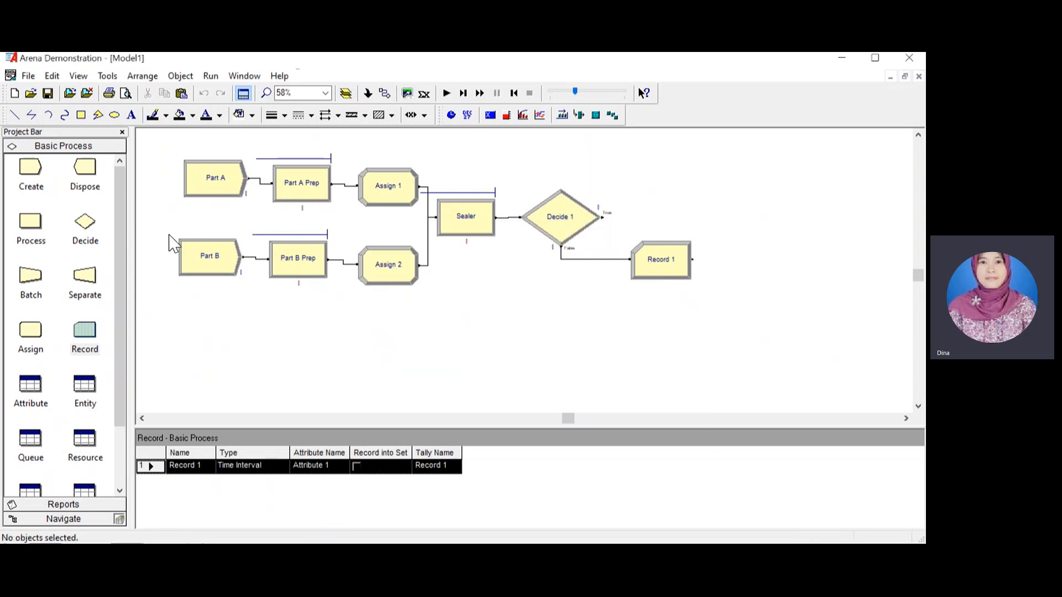
Place a Dispose module after Record 1 and connect the output of Record 1 to it.
drag(84, 167, 763, 266)
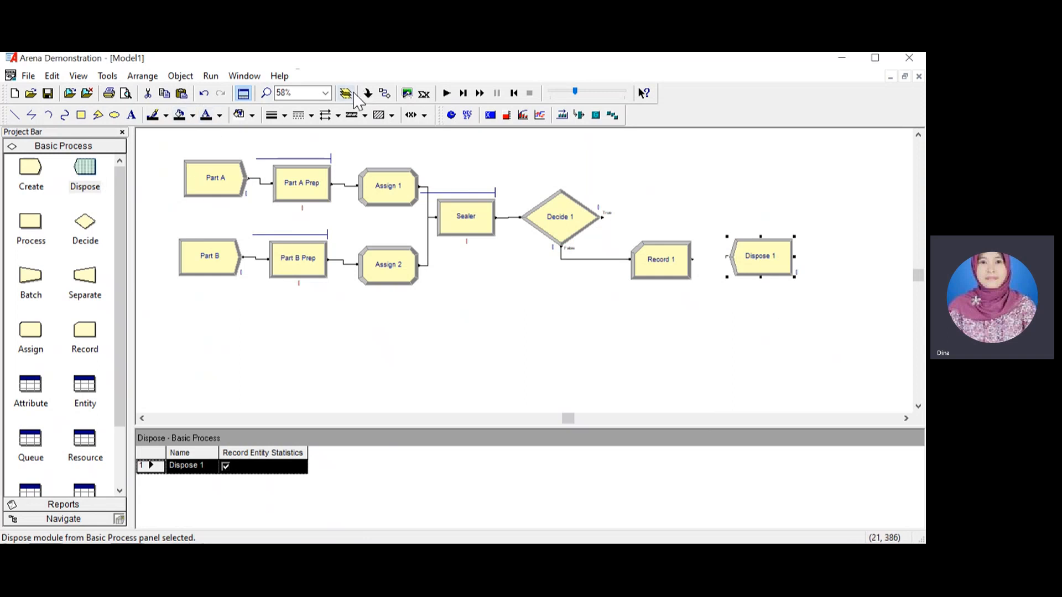
click(385, 94)
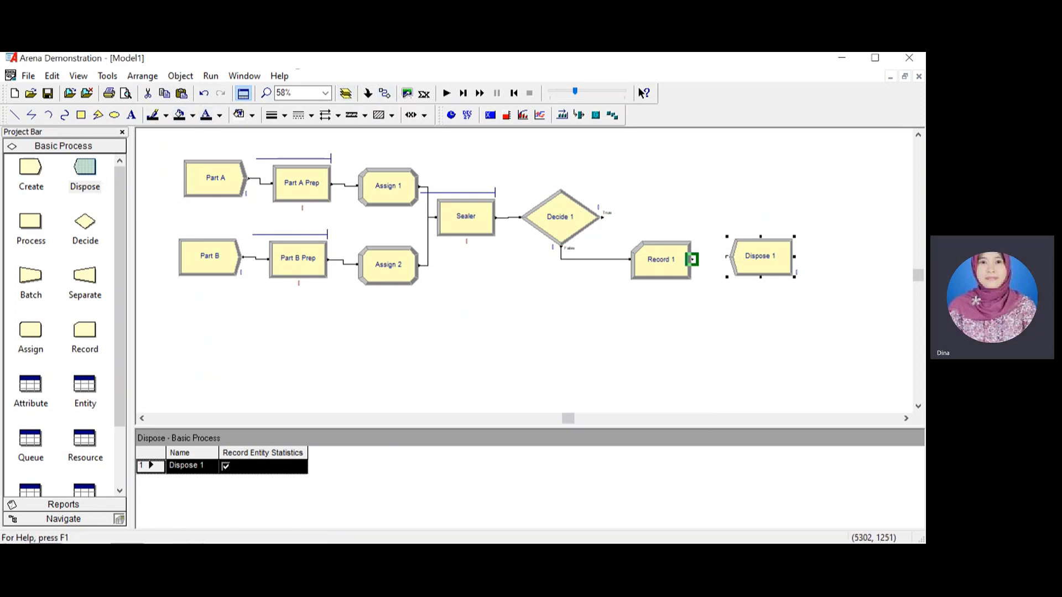
click(692, 260)
click(727, 257)
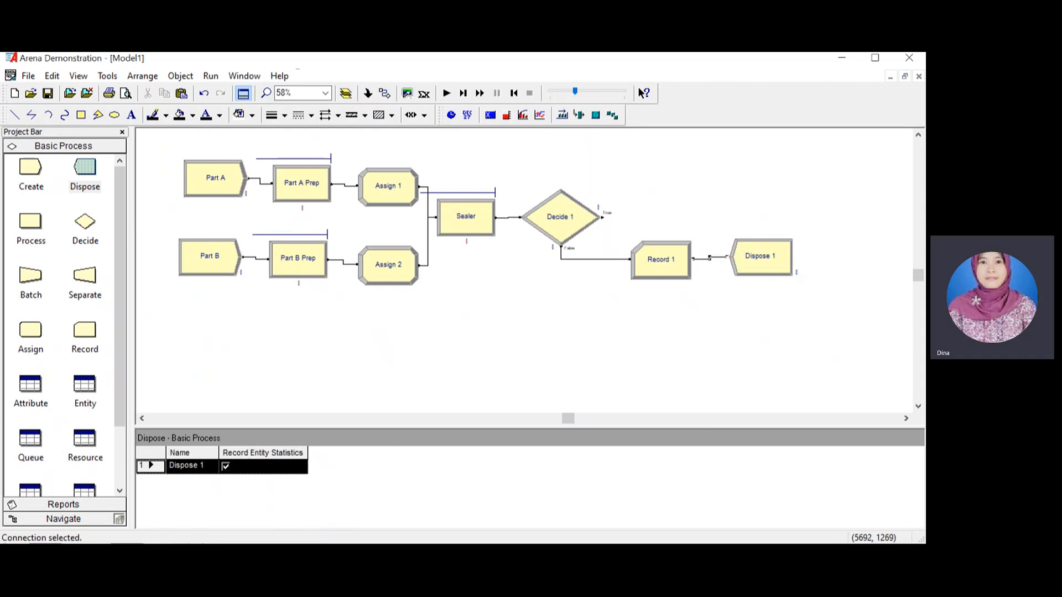
click(570, 322)
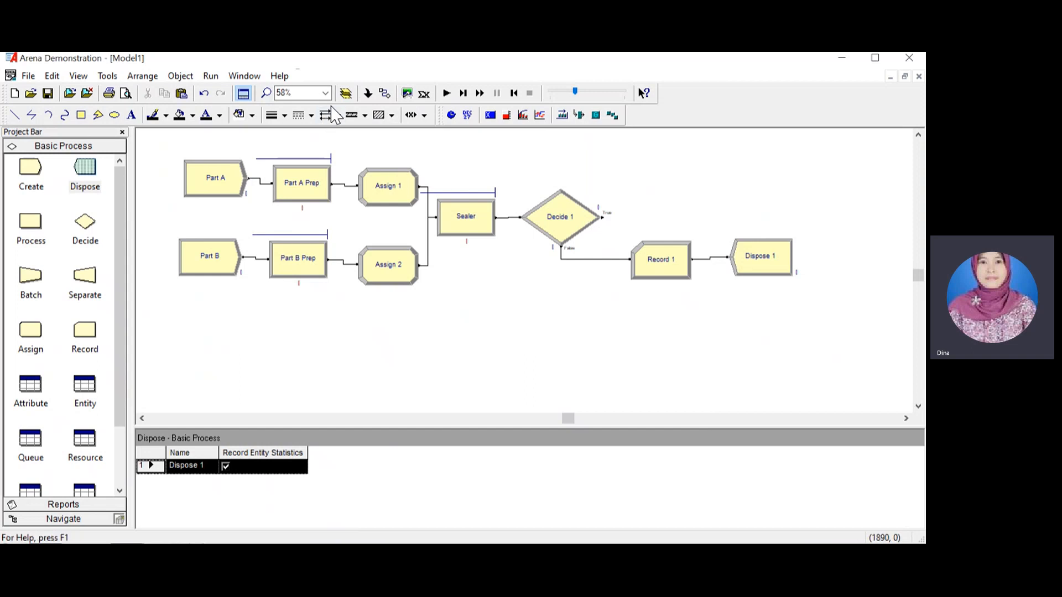
click(463, 54)
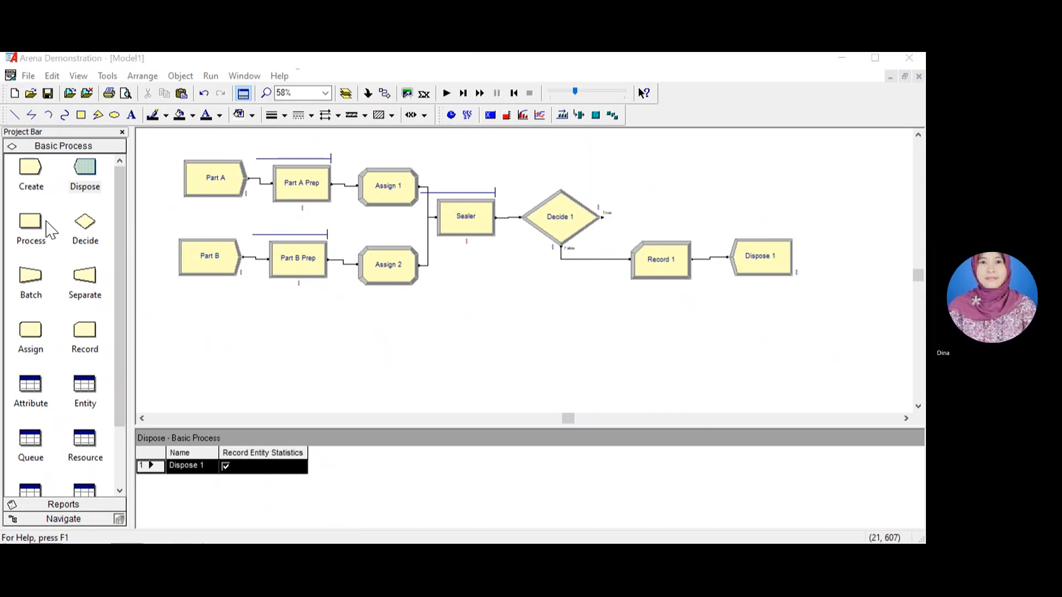
Place a Process module above Record 1, name it Rework, and set its action to Seize Delay Release.
drag(33, 227, 641, 178)
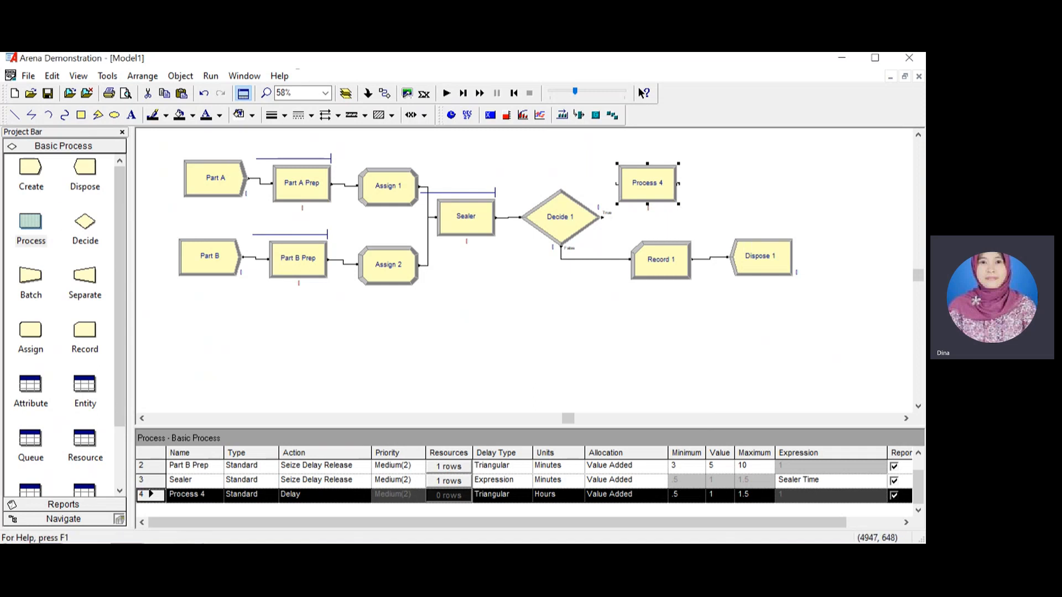
double_click(648, 193)
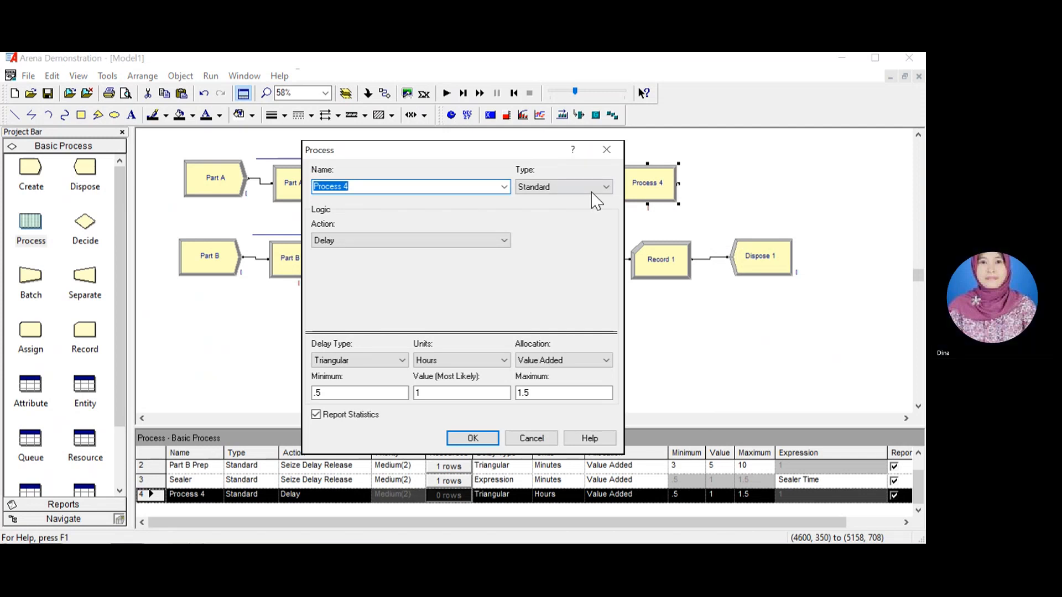
click(441, 194)
text(w)
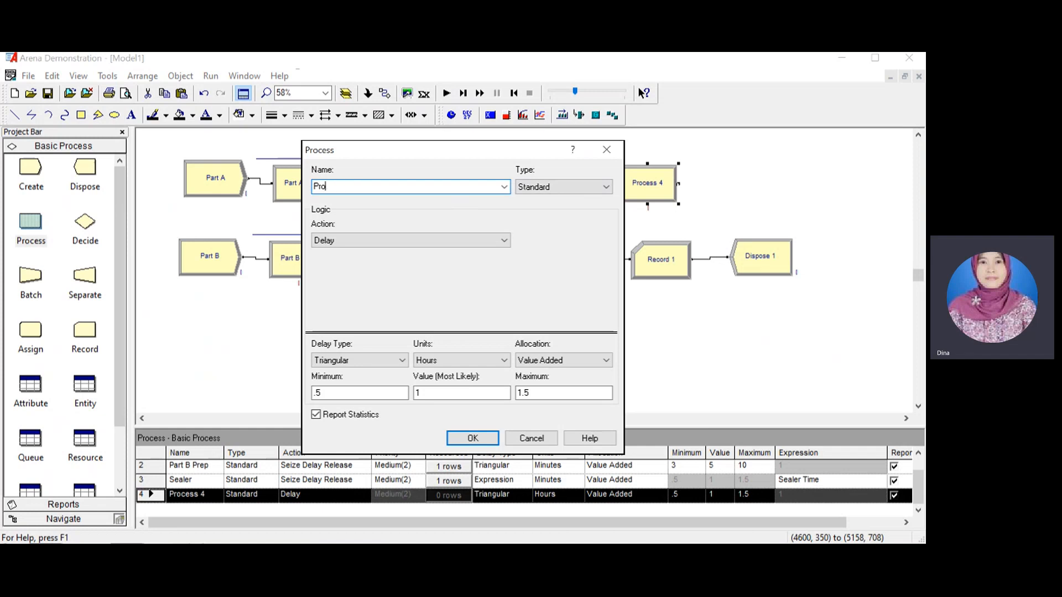
text(o)
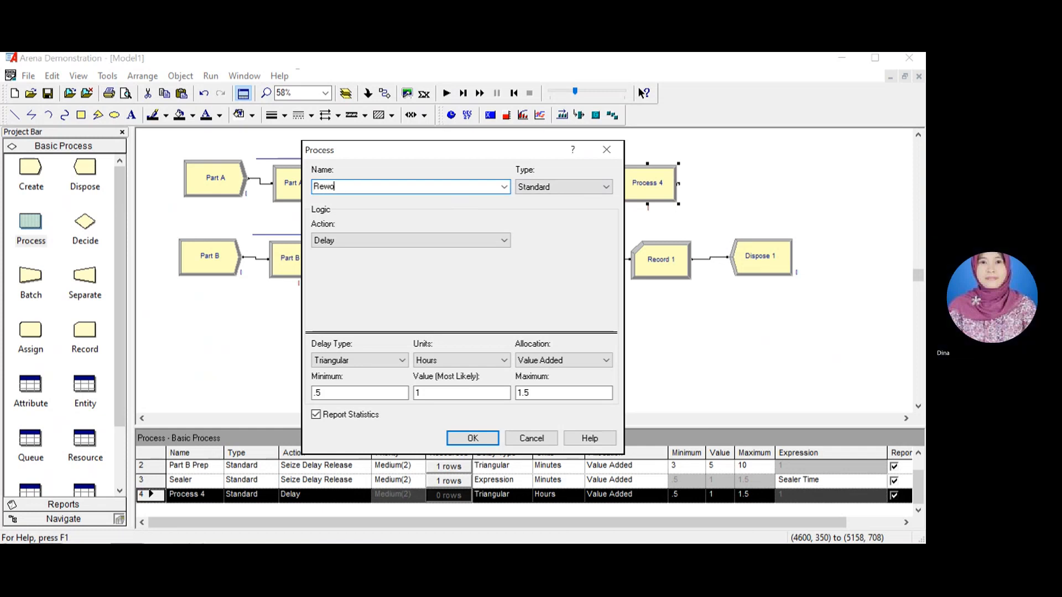
click(504, 242)
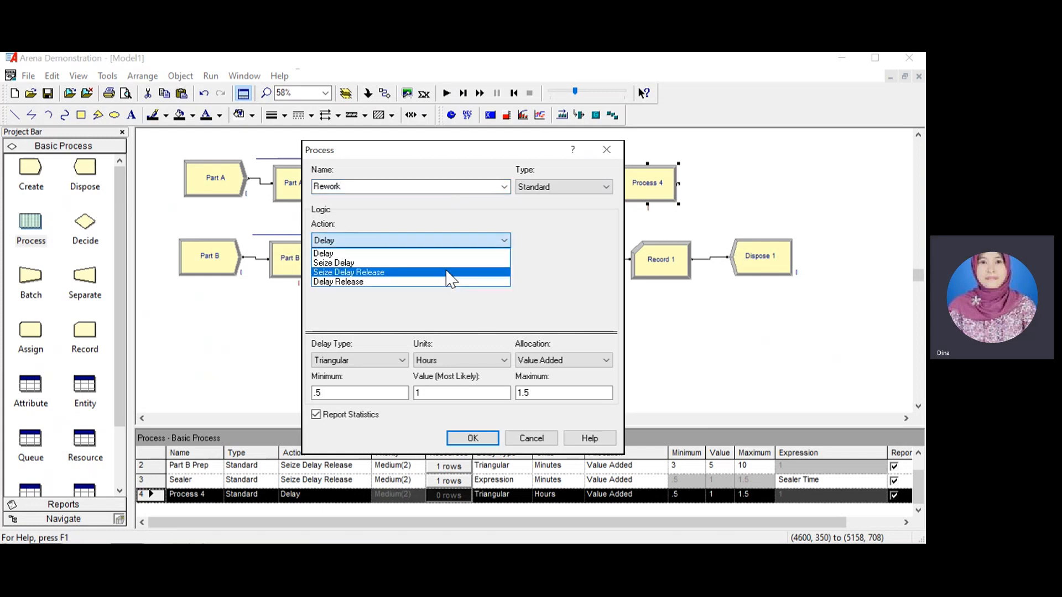
click(447, 272)
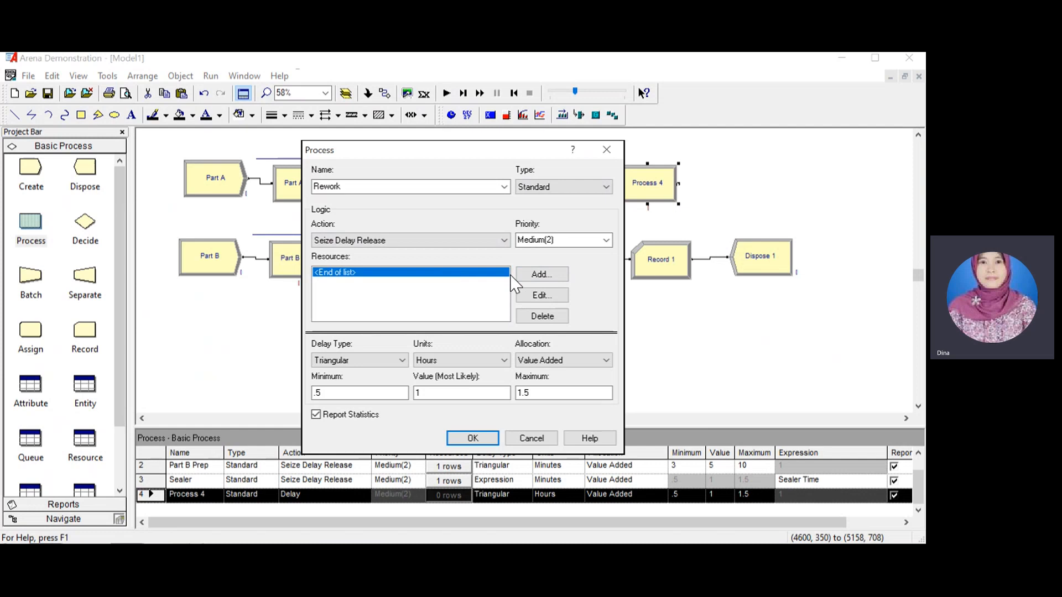
Set the Rework delay type to Expression in Minutes with the expression EXPO(45).
click(405, 366)
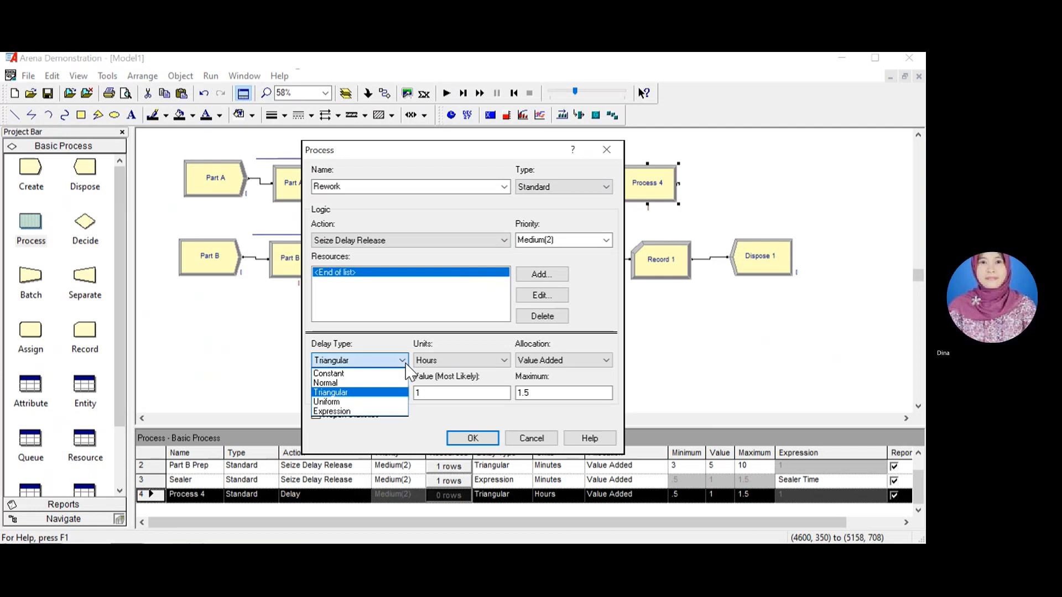
key(Down)
key(Down)
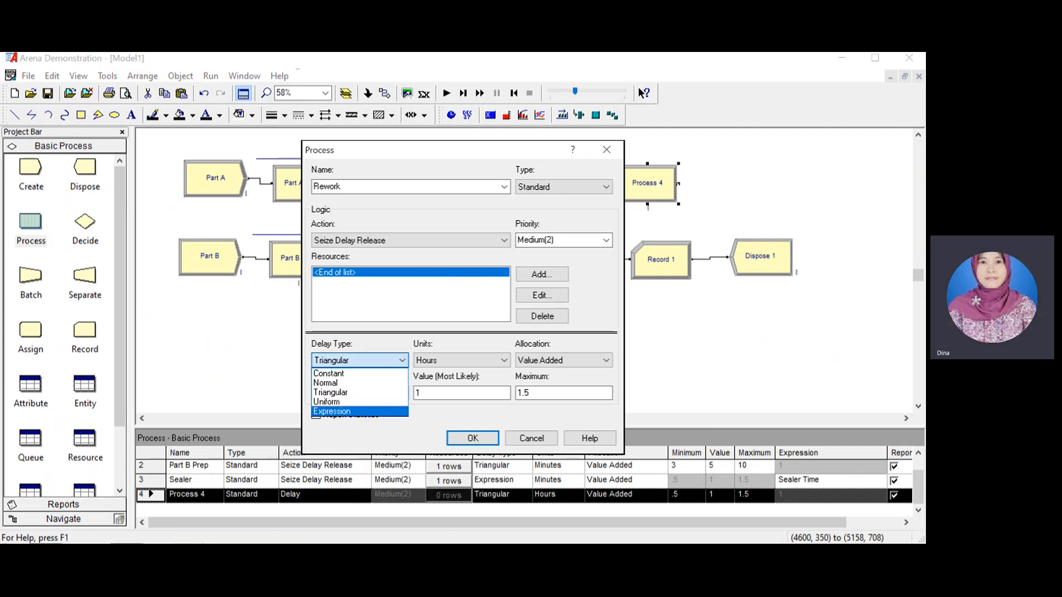
key(Return)
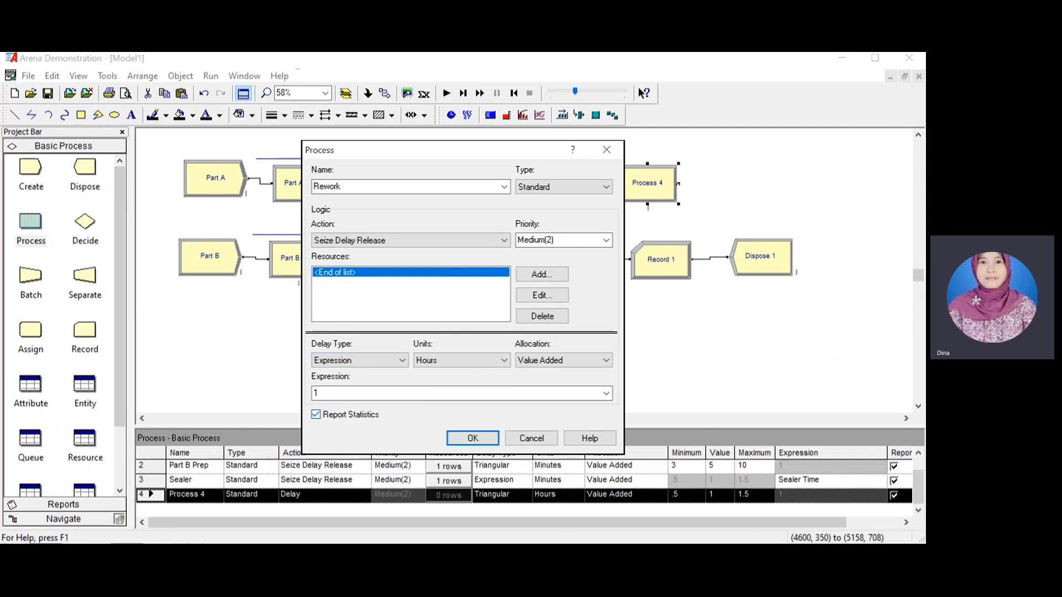
key(Tab)
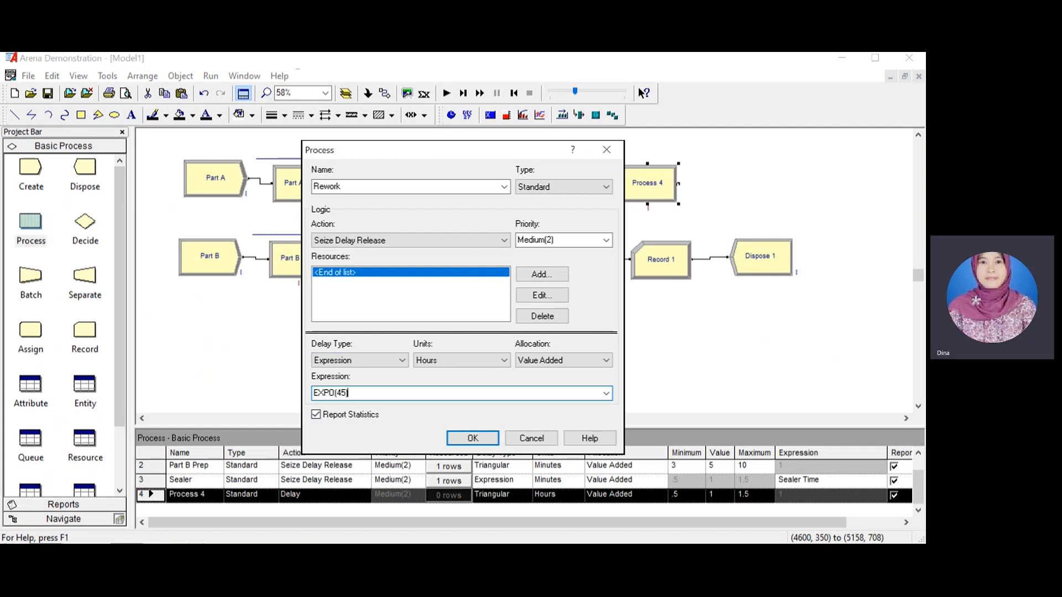
click(504, 362)
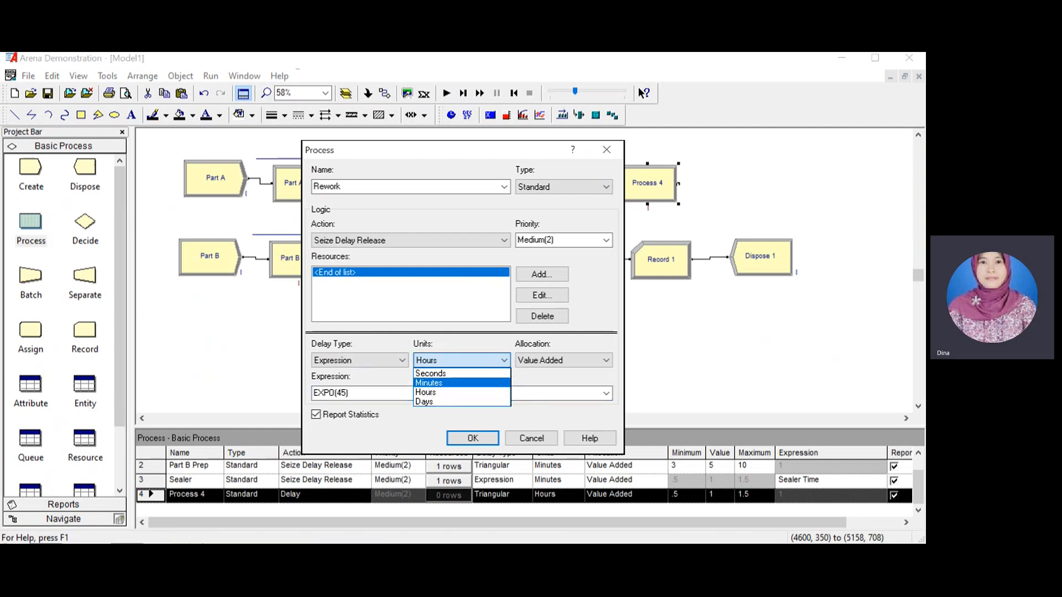
click(434, 383)
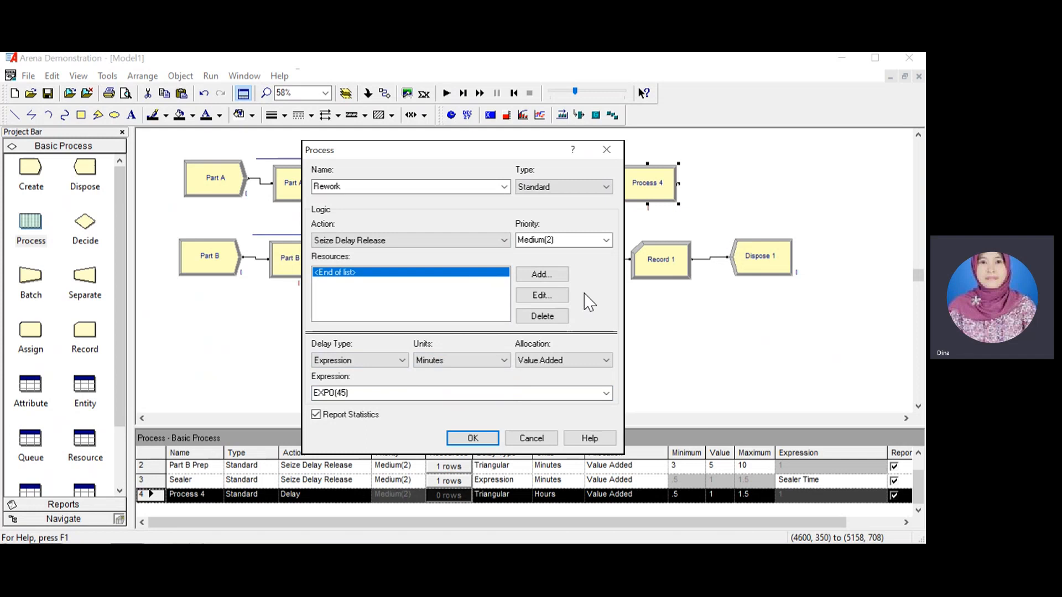
Add Resource 4 with a quantity of 1 to the Rework process and accept the module settings.
click(554, 276)
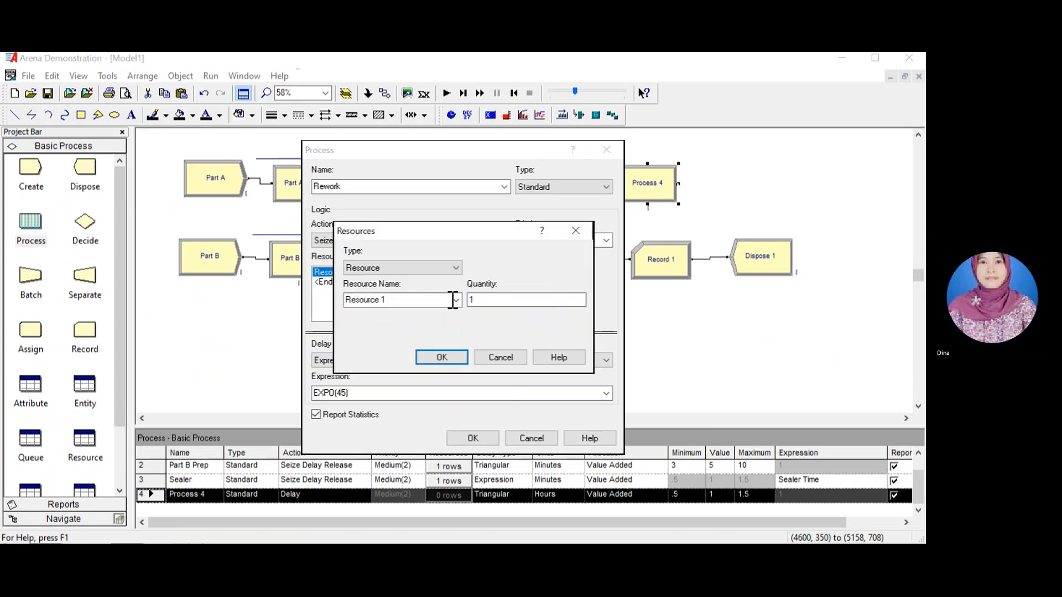
click(417, 303)
click(405, 304)
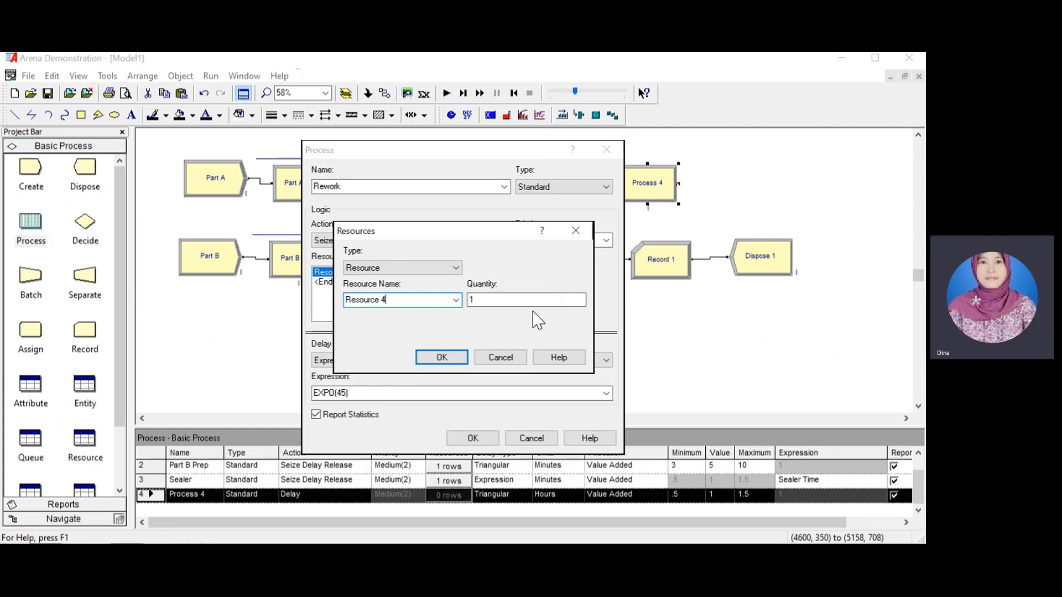
click(443, 359)
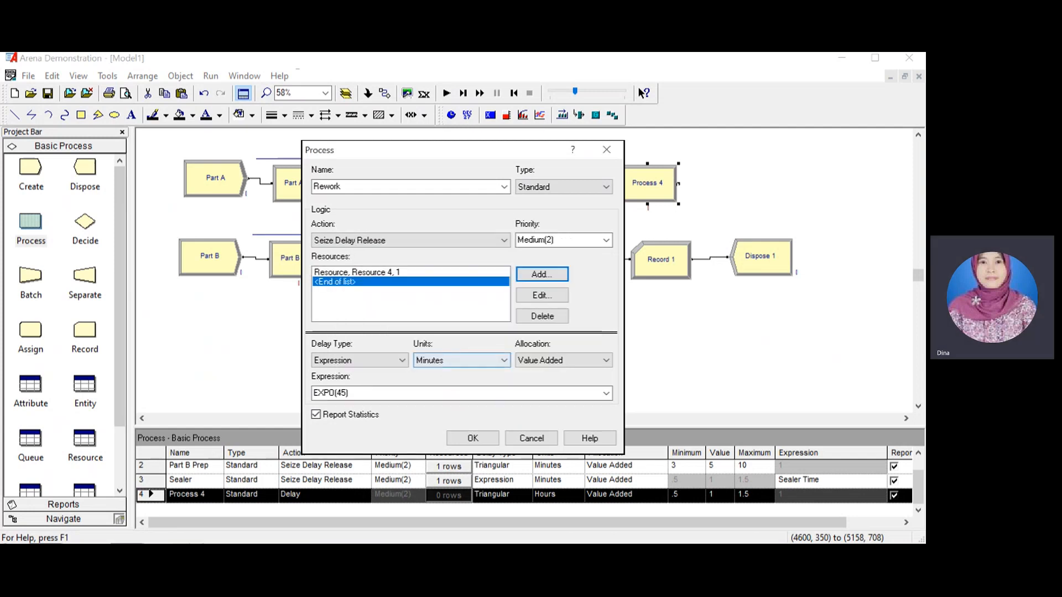
click(472, 438)
click(580, 367)
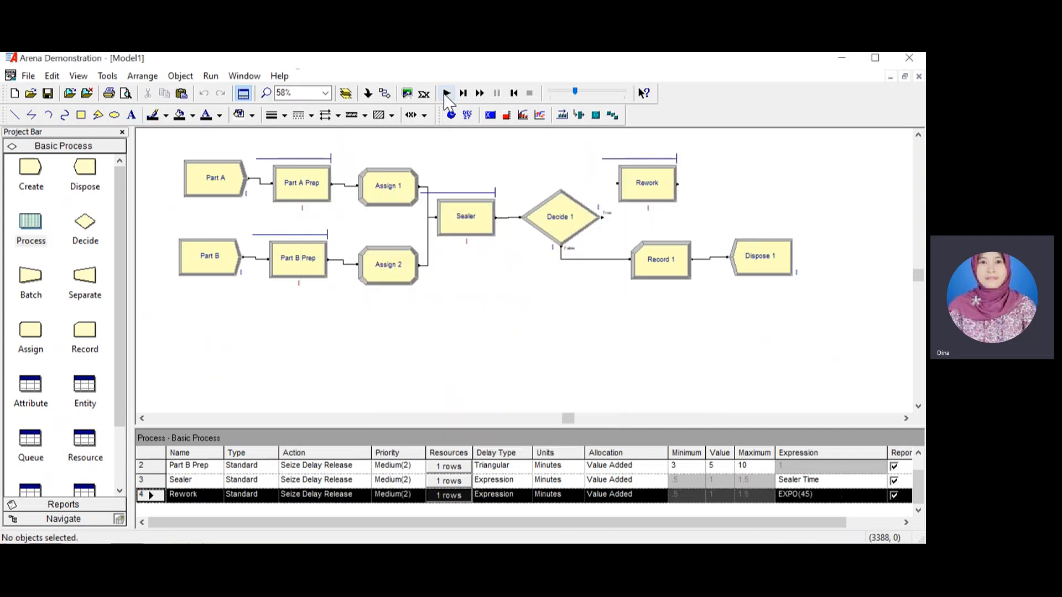
Connect the True output of Decide 1 to the input of Rework.
click(386, 93)
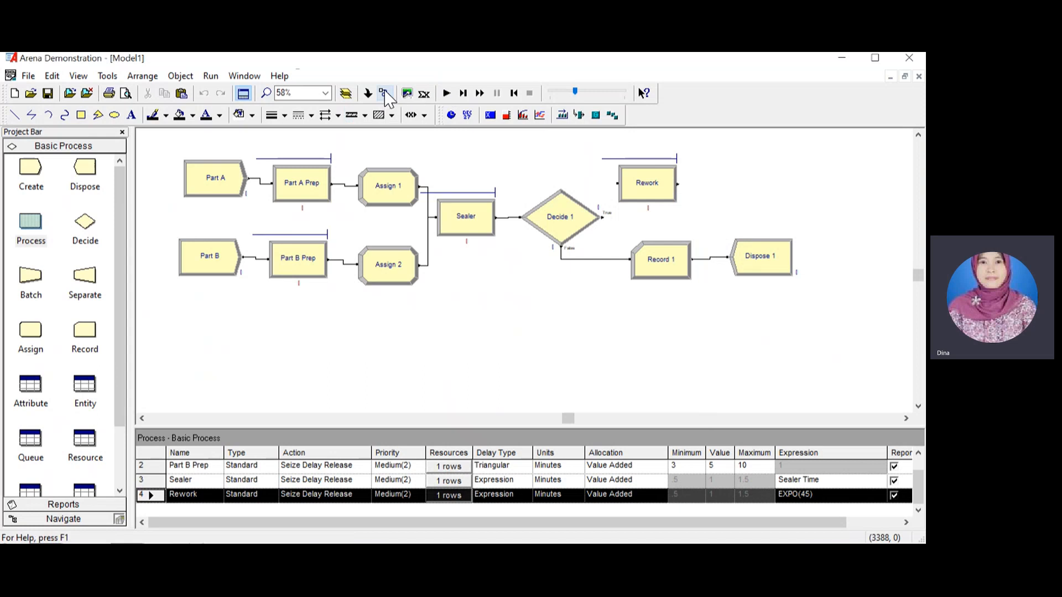
click(599, 218)
click(611, 183)
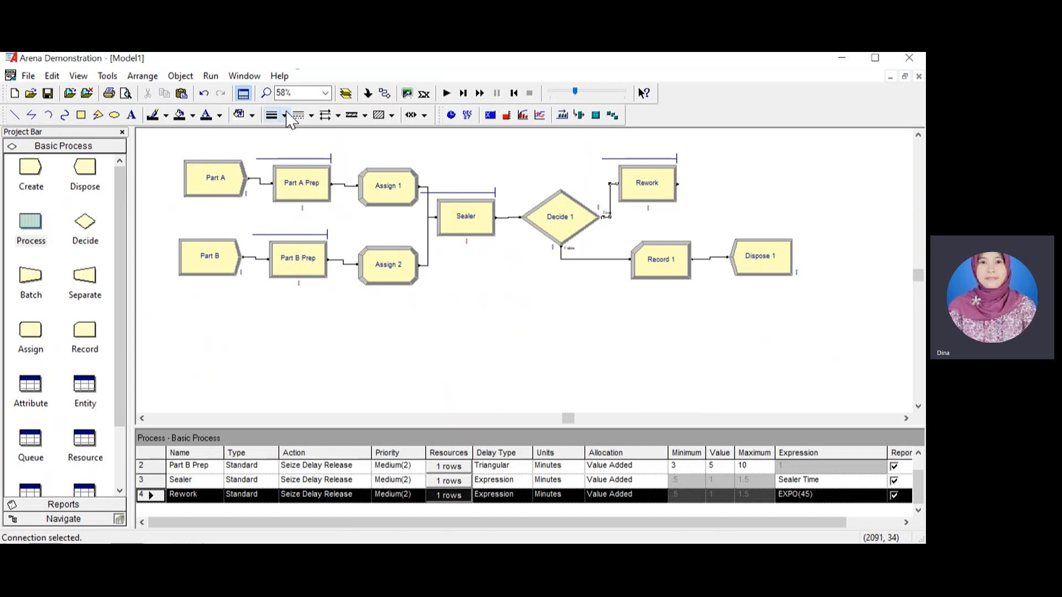
Place a Decide module after Rework, set its percent true to 20, and connect the Rework output to it.
drag(87, 232, 744, 186)
double_click(749, 187)
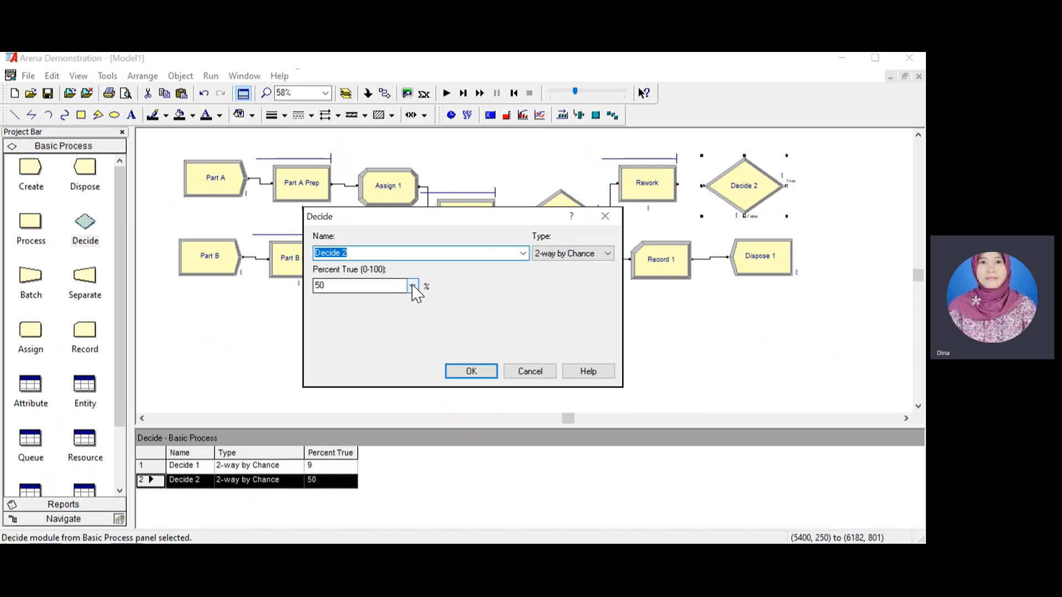
click(414, 285)
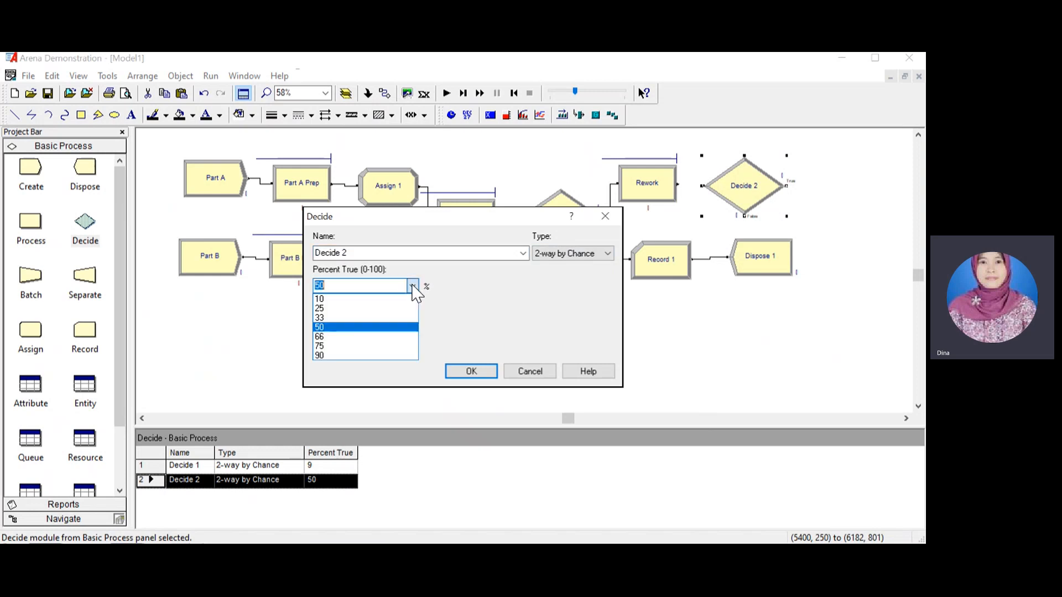
click(320, 287)
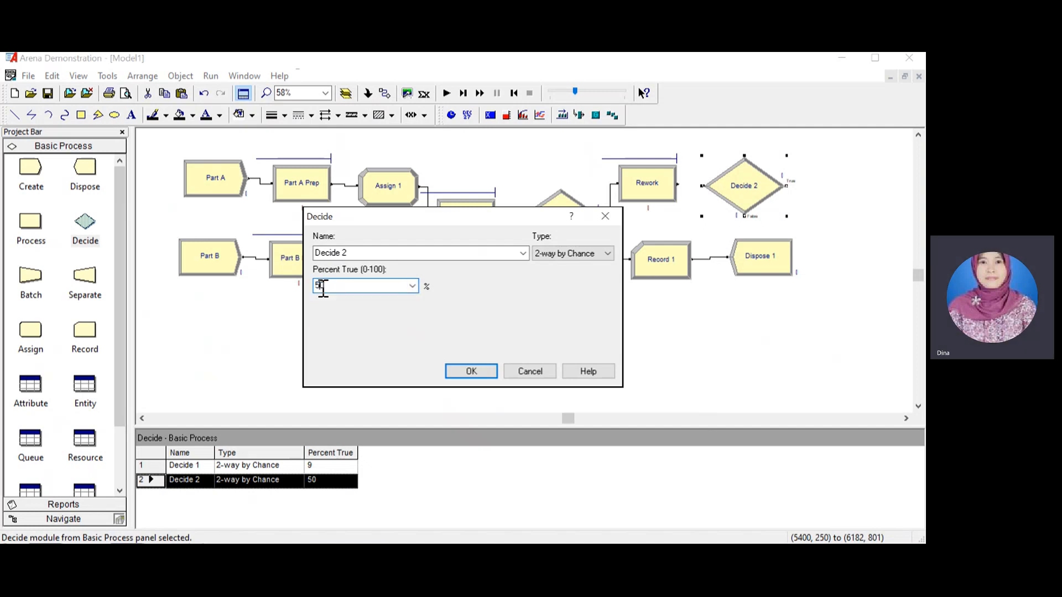
text(20)
click(471, 371)
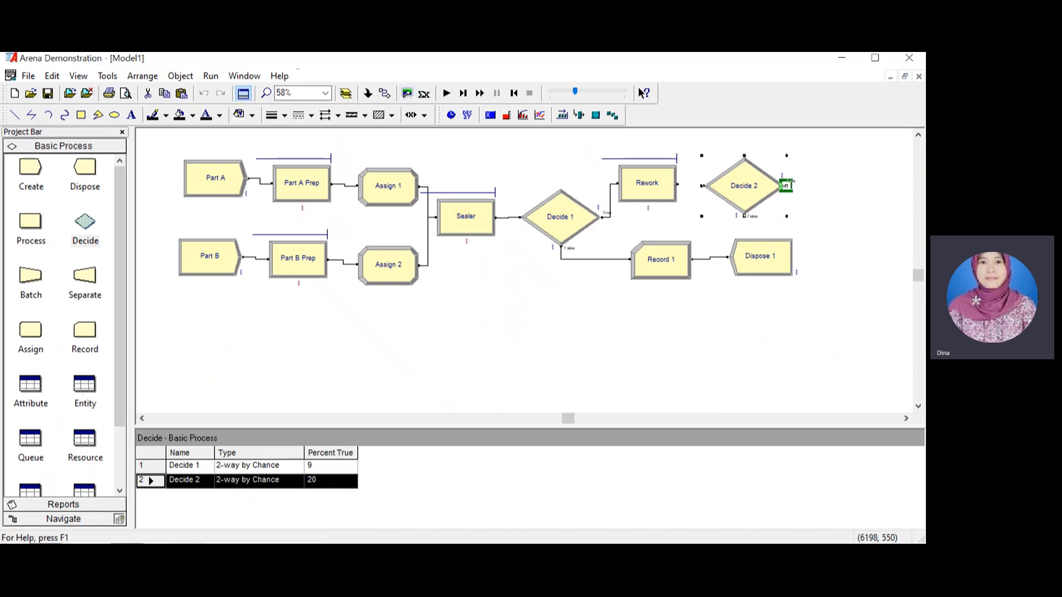
click(678, 184)
click(703, 186)
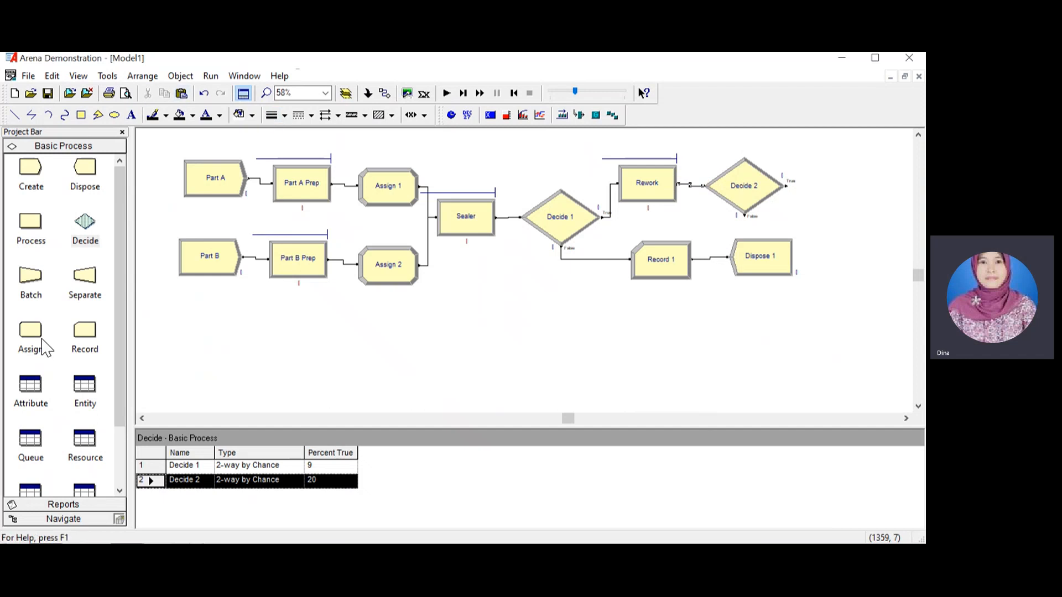
Place two Record modules one above the other beyond Decide 2, deleting the automatic connection between them.
drag(85, 336, 844, 160)
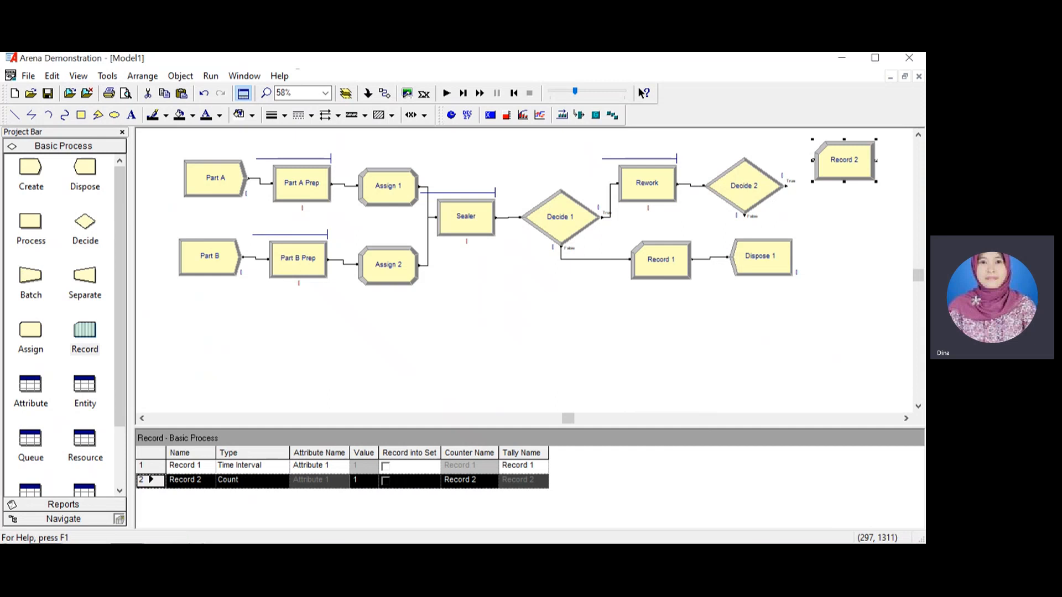
drag(85, 332, 767, 250)
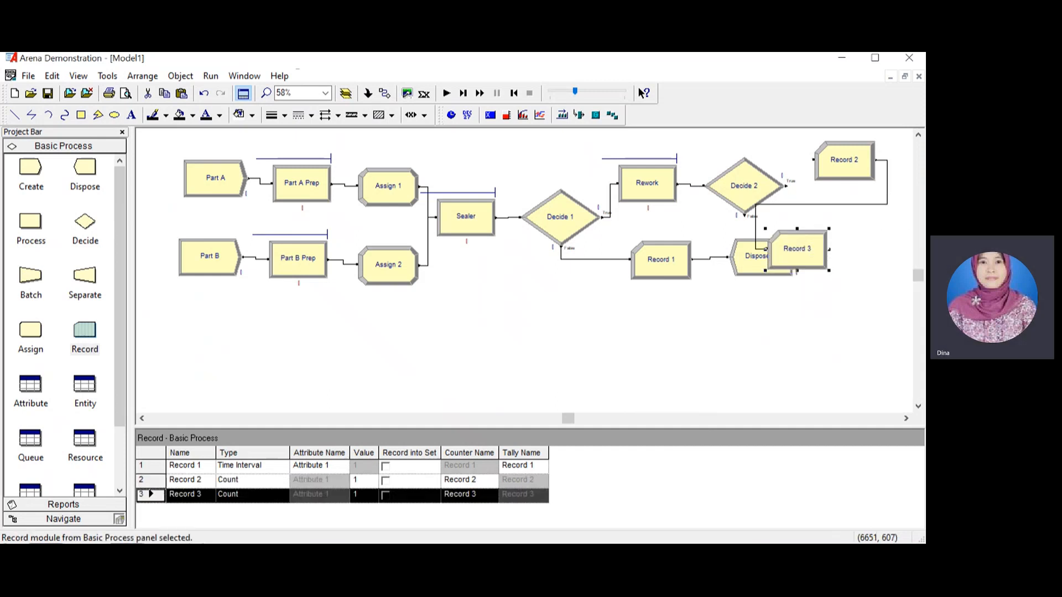
click(826, 203)
key(Delete)
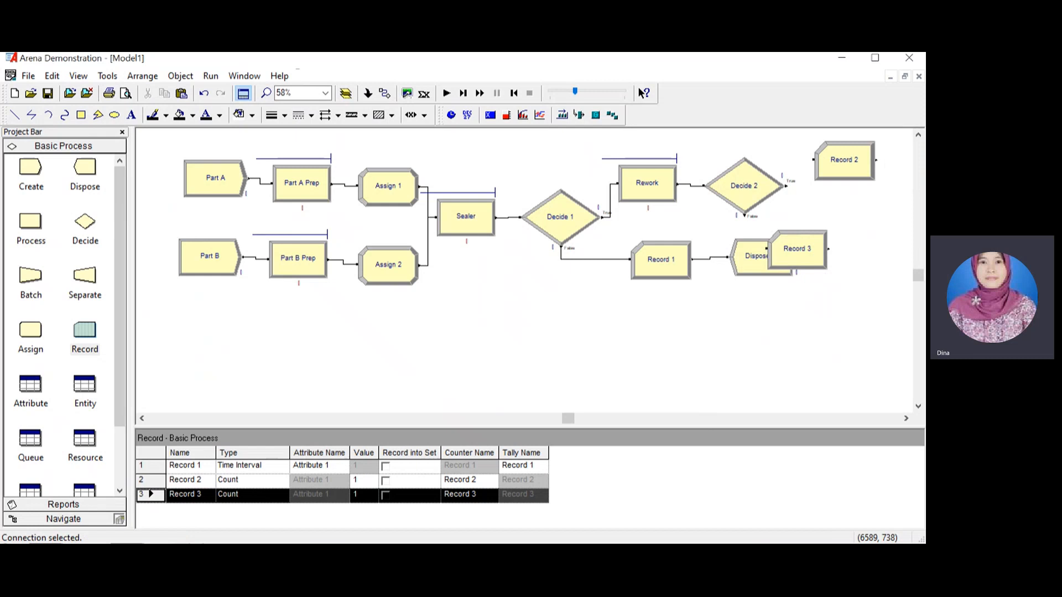
drag(842, 166, 819, 158)
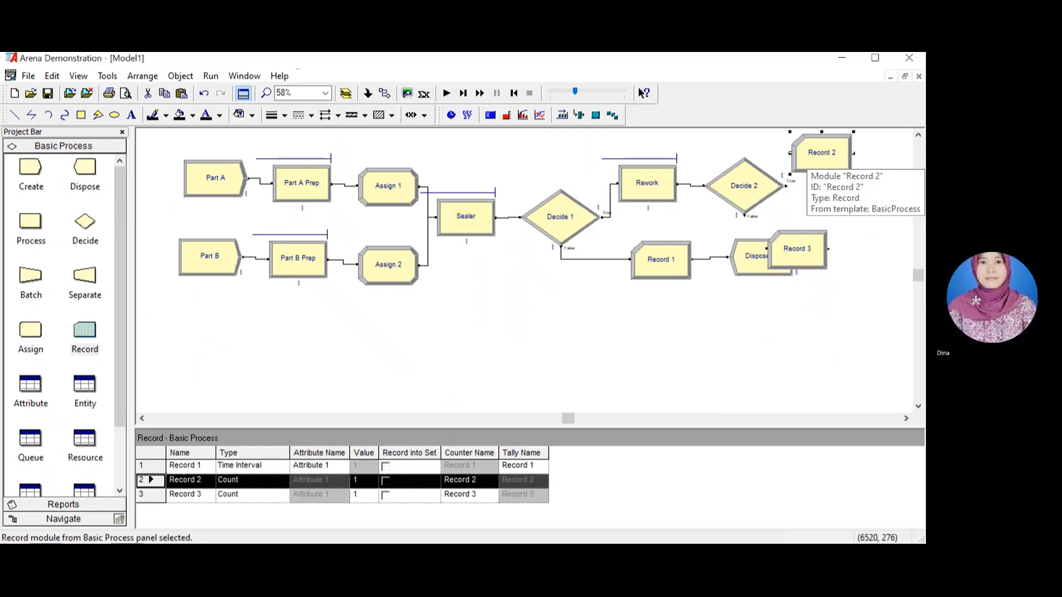
drag(796, 254, 826, 210)
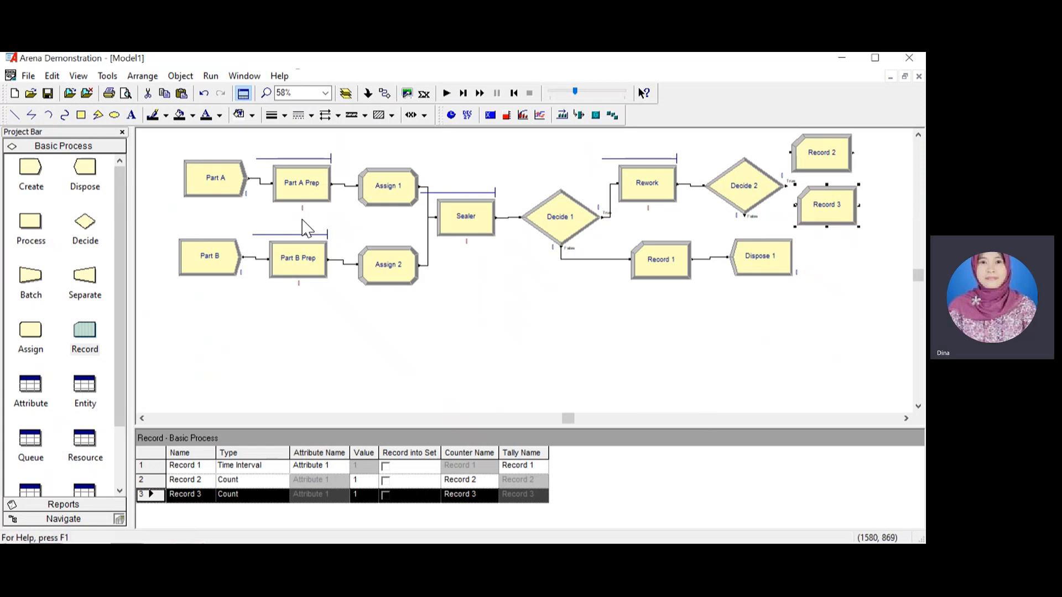
Set the type of Record 2 to Time Interval with Attribute 1 as the attribute name, and accept the settings.
double_click(821, 152)
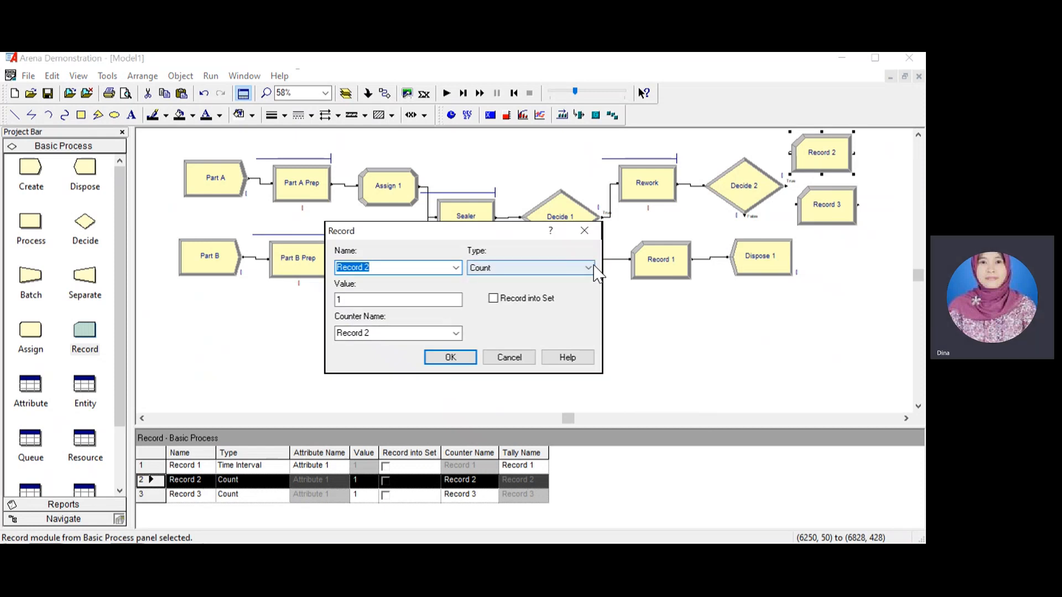
click(592, 268)
click(521, 302)
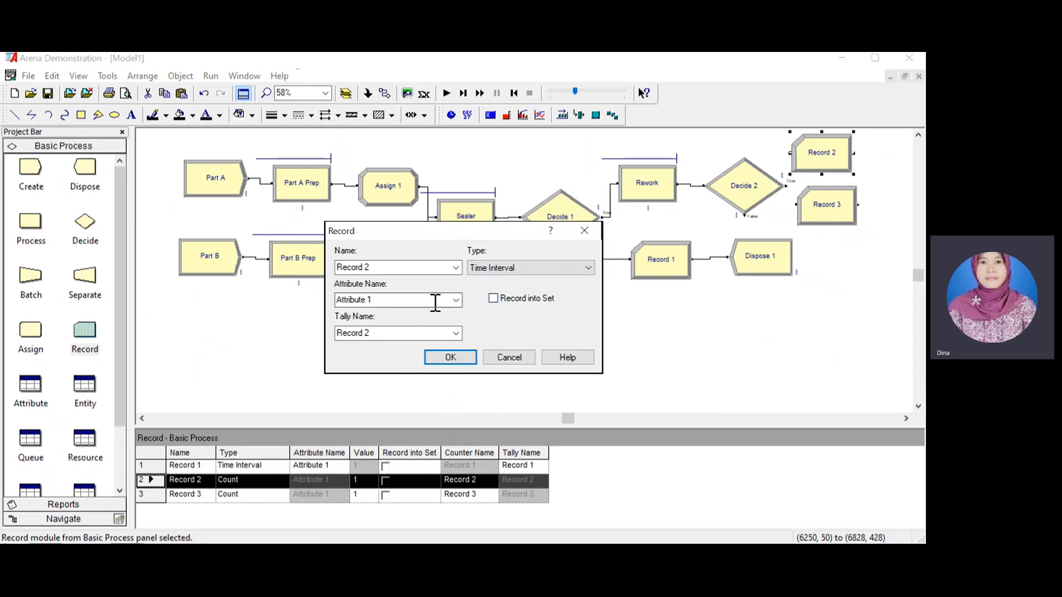
click(450, 358)
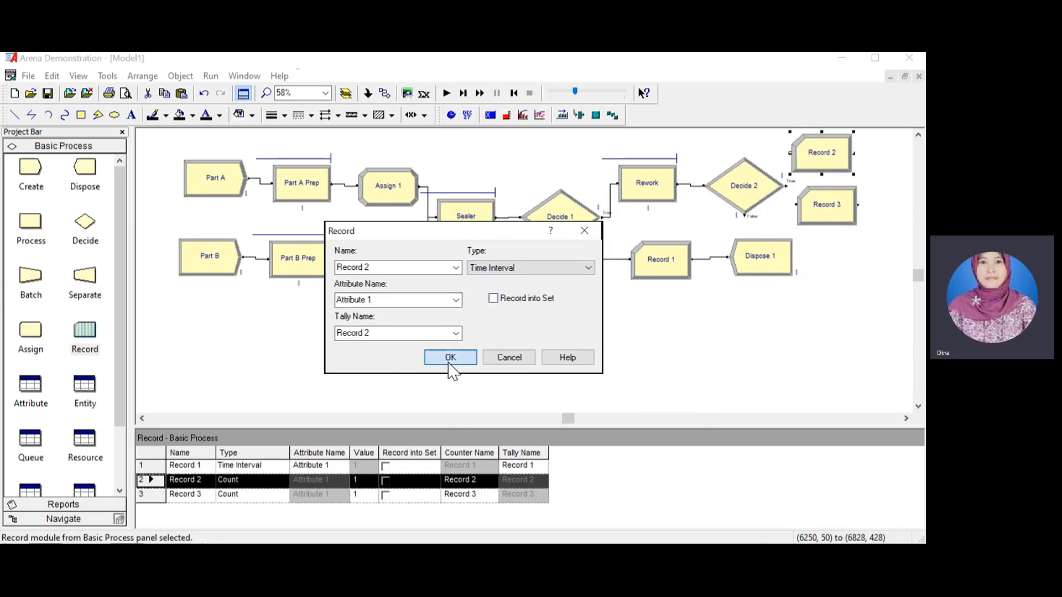
Set the type of Record 3 to Time Interval with Attribute 1 as the attribute name, and accept the settings.
double_click(817, 204)
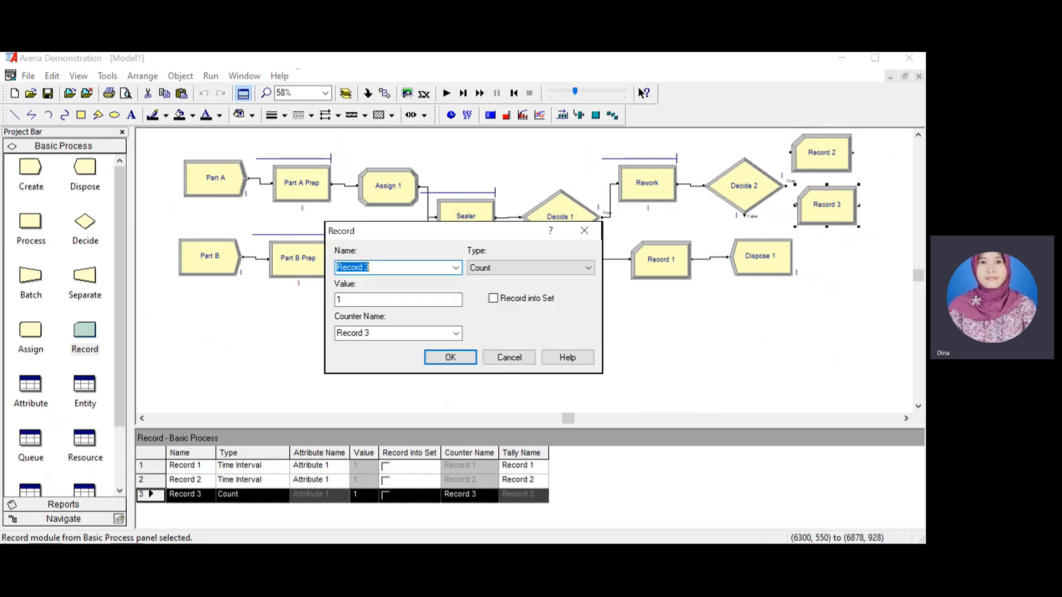
click(589, 270)
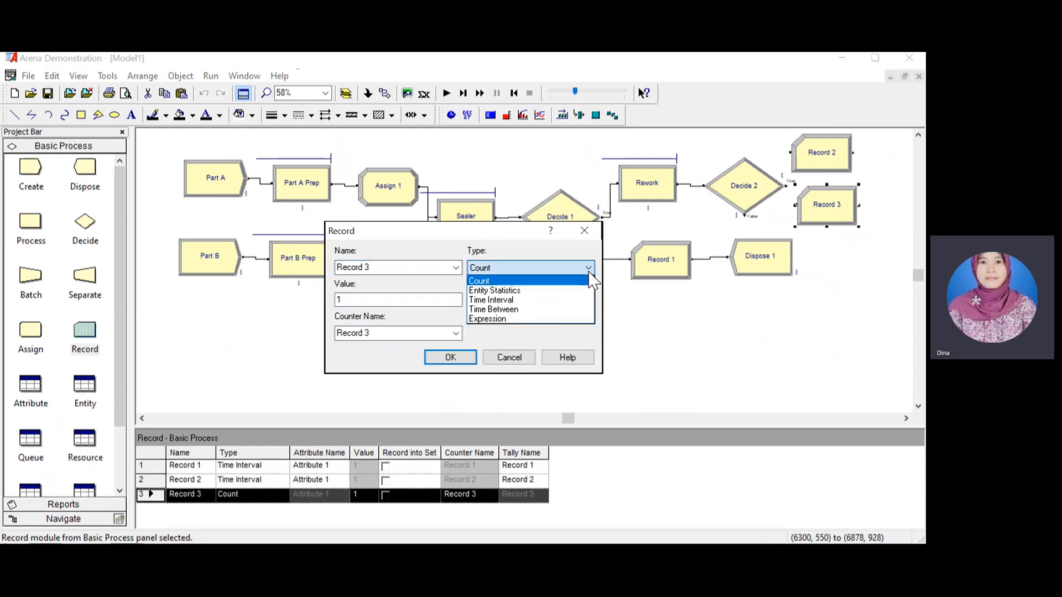
click(556, 303)
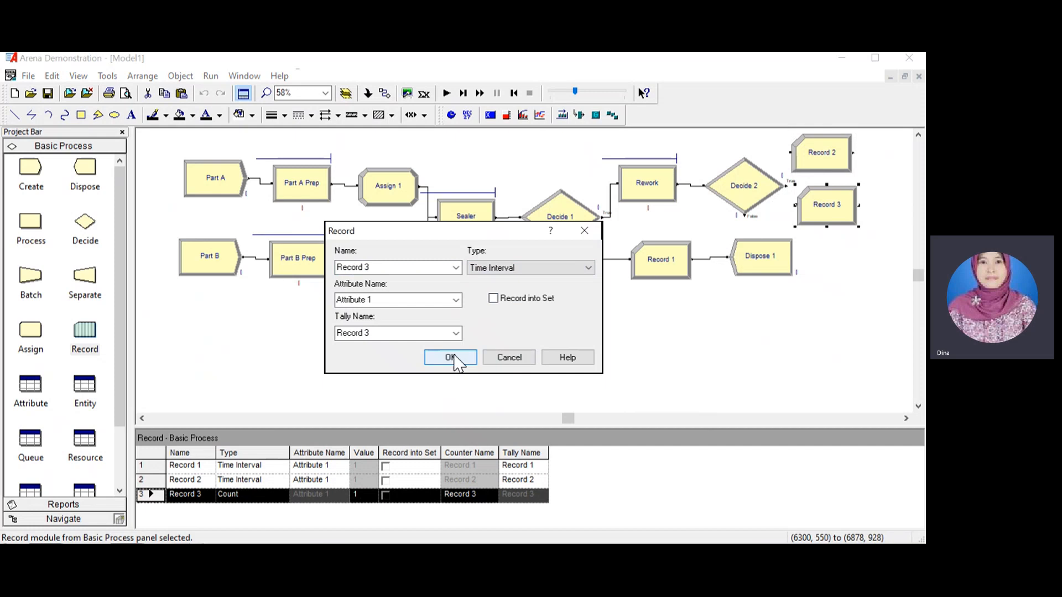
click(456, 359)
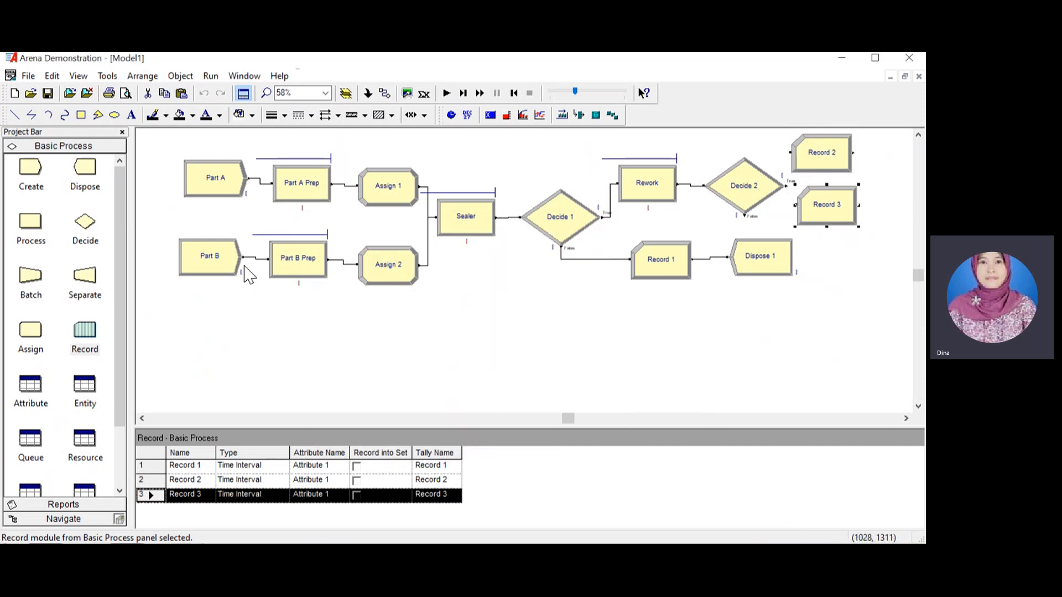
Place one Dispose module beside Record 2 and another beside Record 3, removing the automatic connection from Record 3 to the upper one.
drag(93, 185, 884, 156)
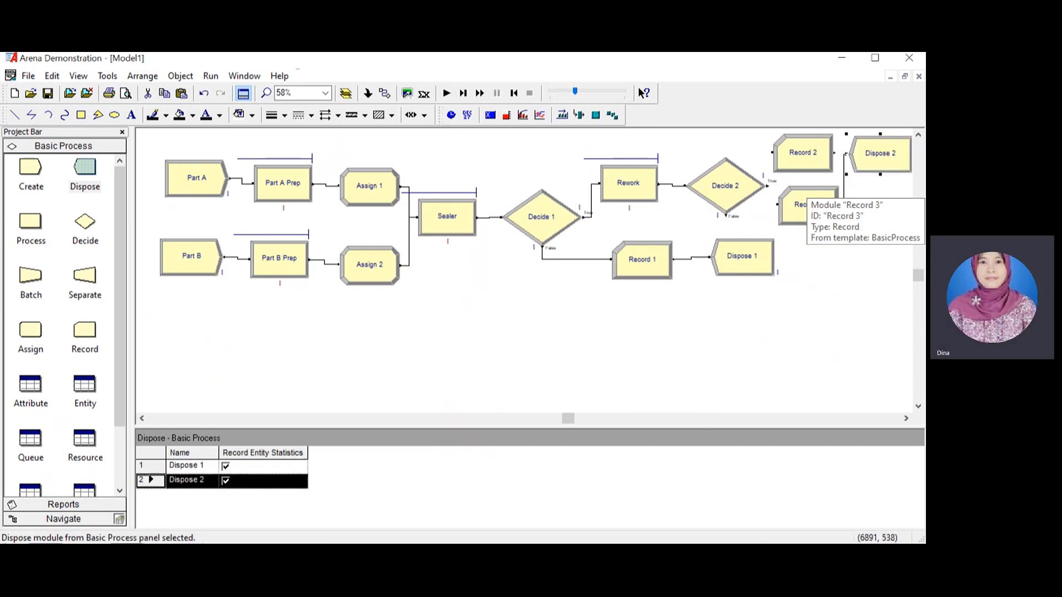
click(844, 185)
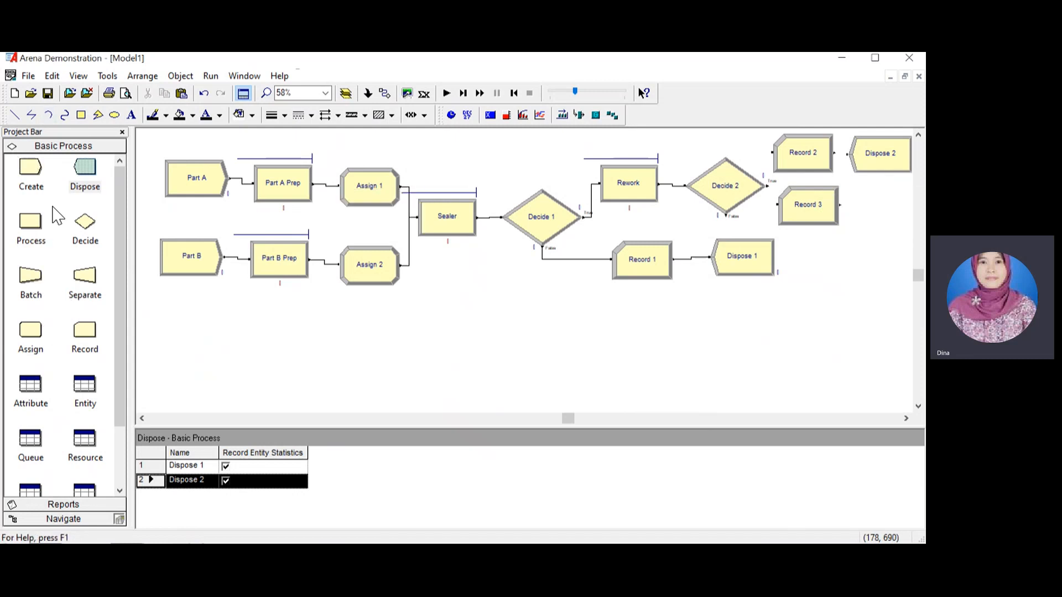
drag(85, 168, 881, 204)
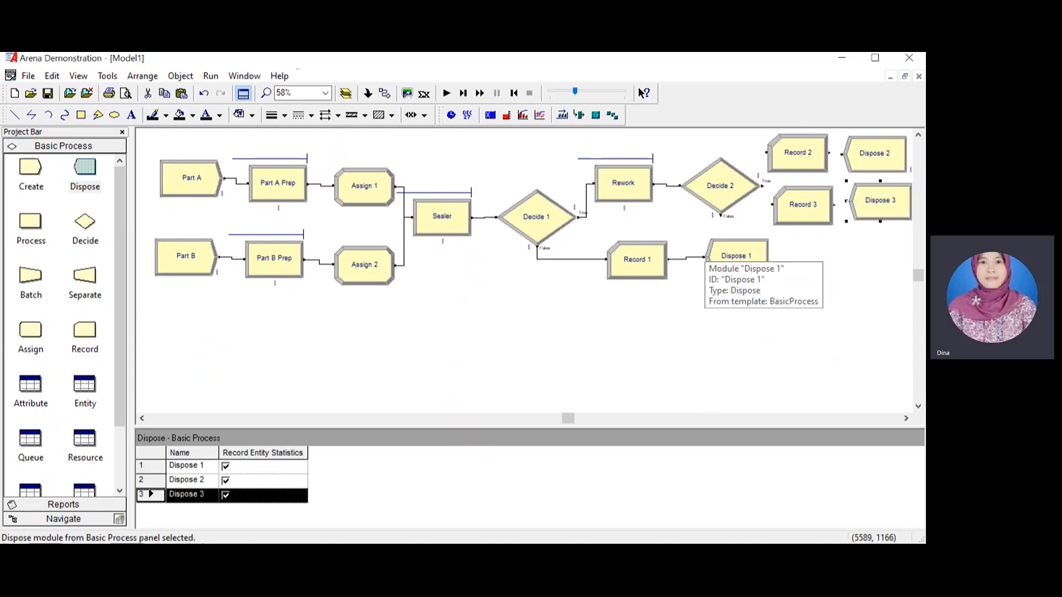
Connect the True output of Decide 2 to Record 2 and its False output to Record 3.
click(385, 92)
click(761, 185)
click(765, 152)
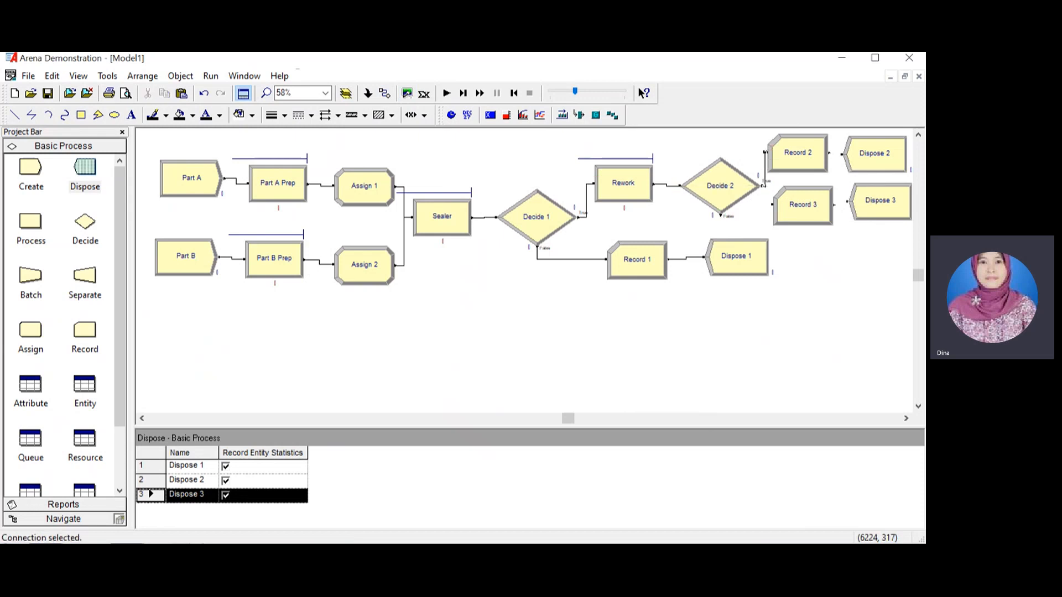
click(385, 94)
click(720, 216)
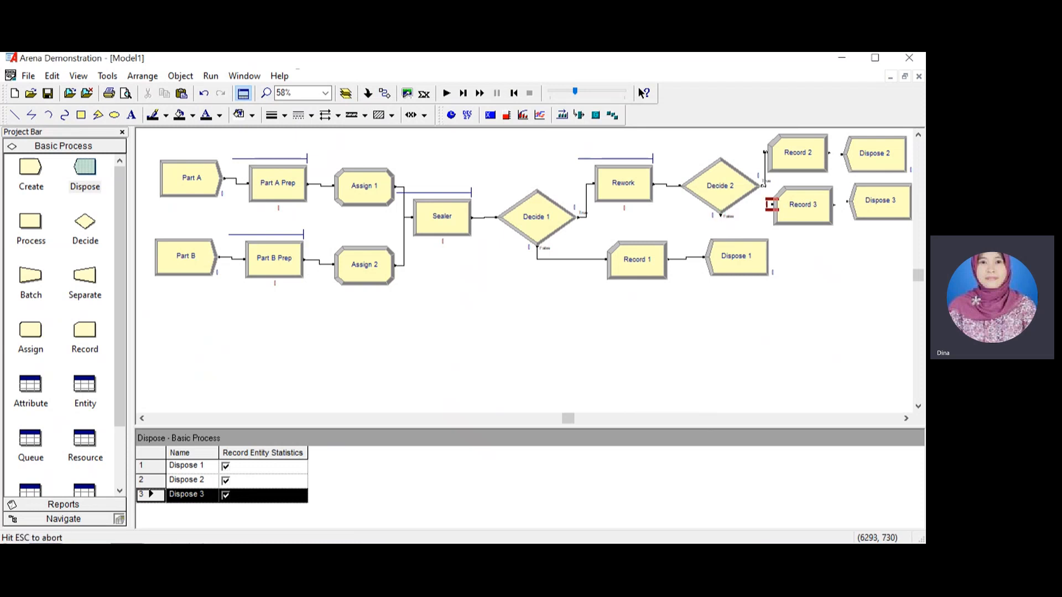
click(772, 204)
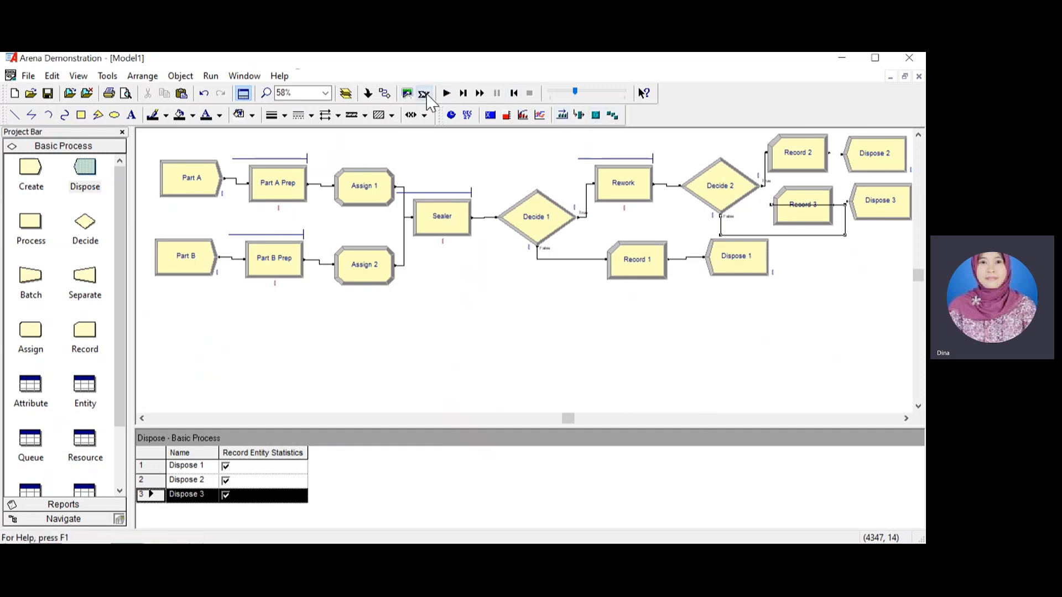
Connect the output of Record 2 to Dispose 2 and the output of Record 3 to Dispose 3.
click(384, 93)
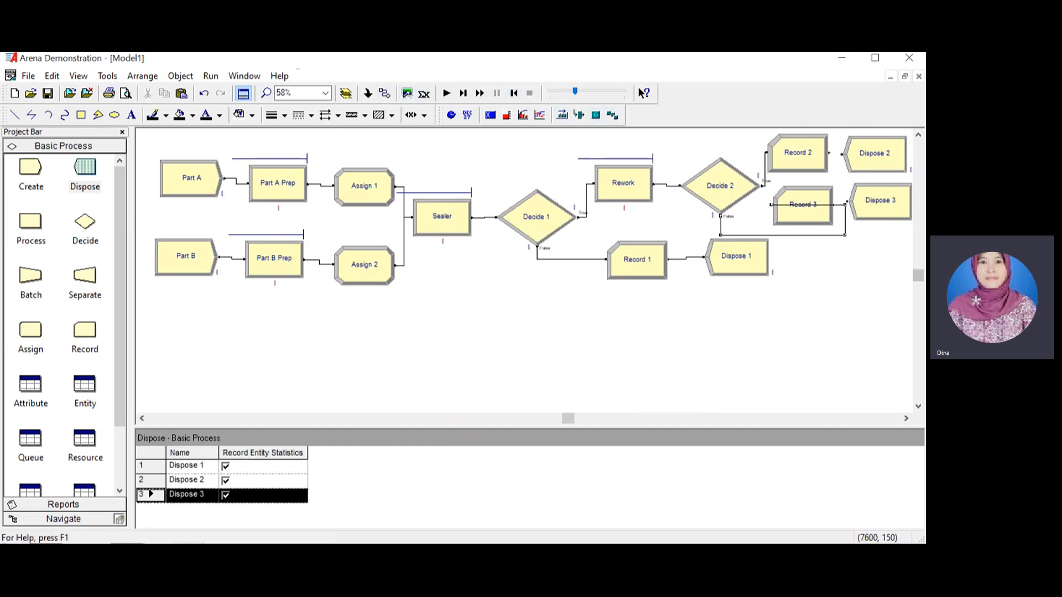
click(828, 153)
click(842, 154)
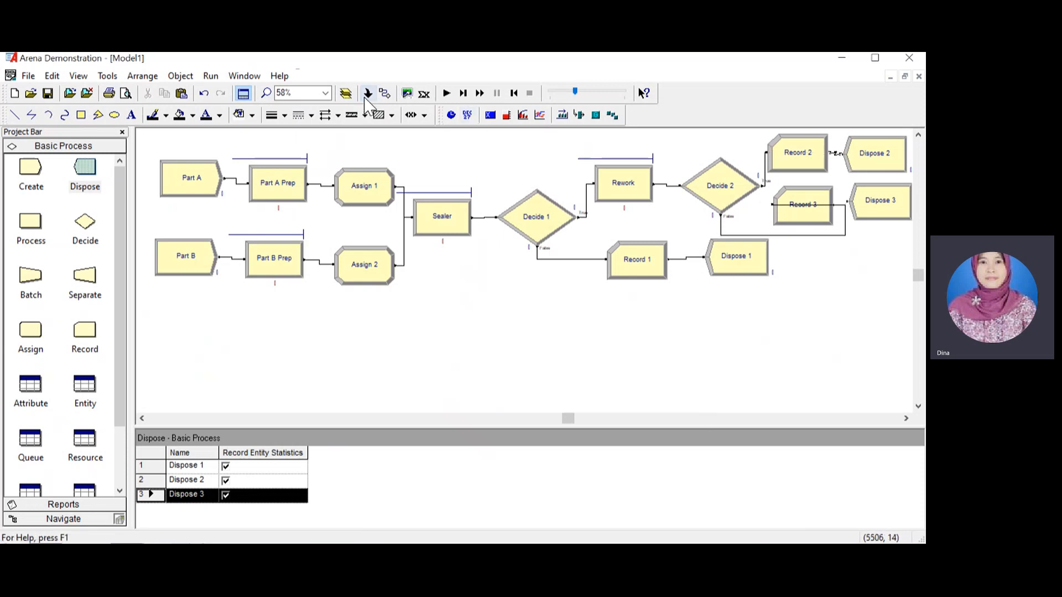
click(385, 94)
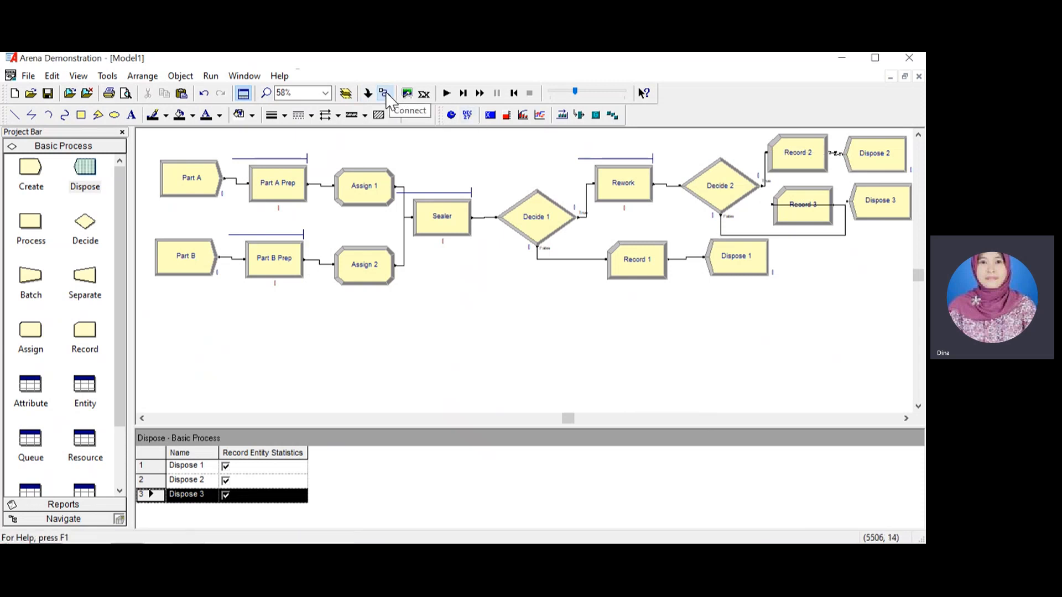
click(833, 205)
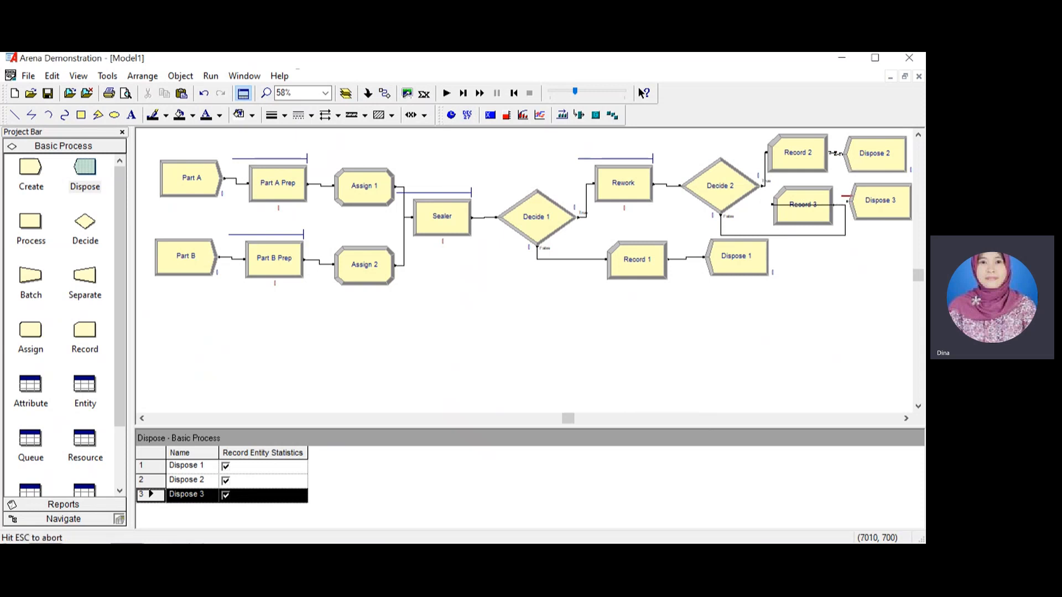
click(846, 201)
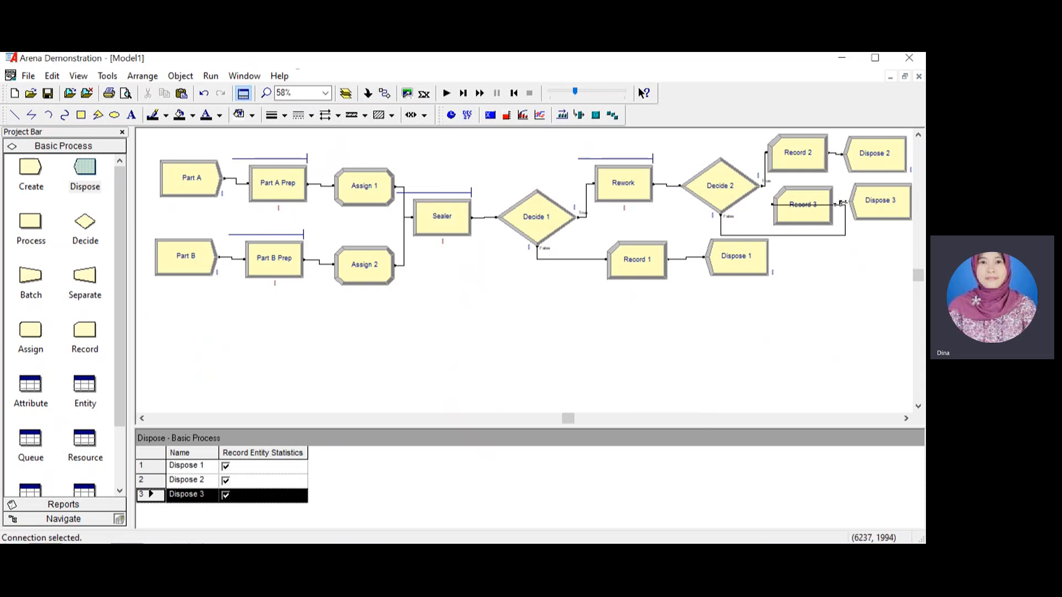
click(596, 365)
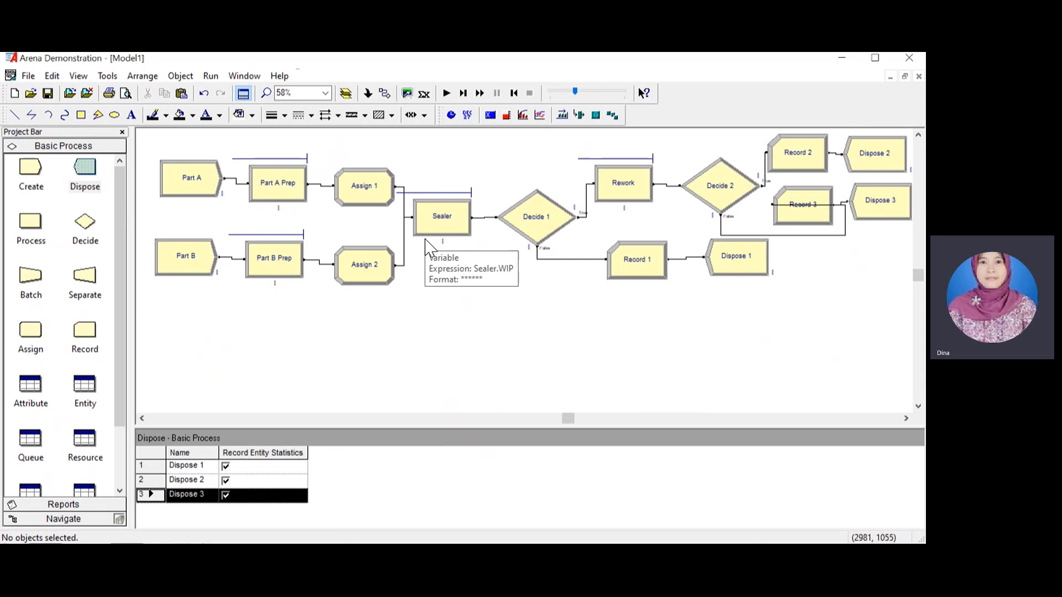
Set the replication length in the run setup to 32 hours and accept the settings.
click(210, 76)
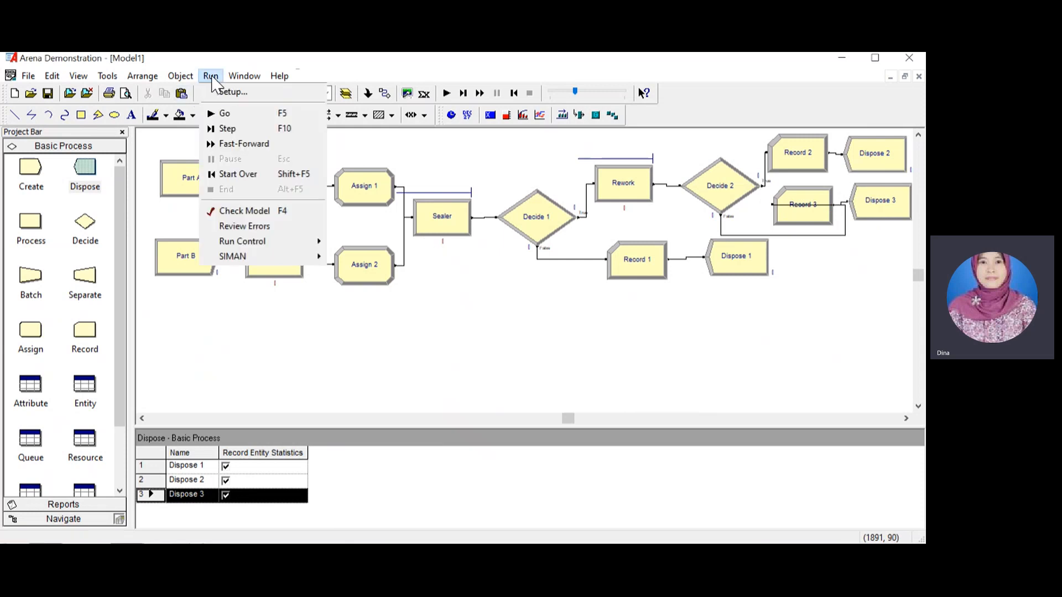
click(230, 97)
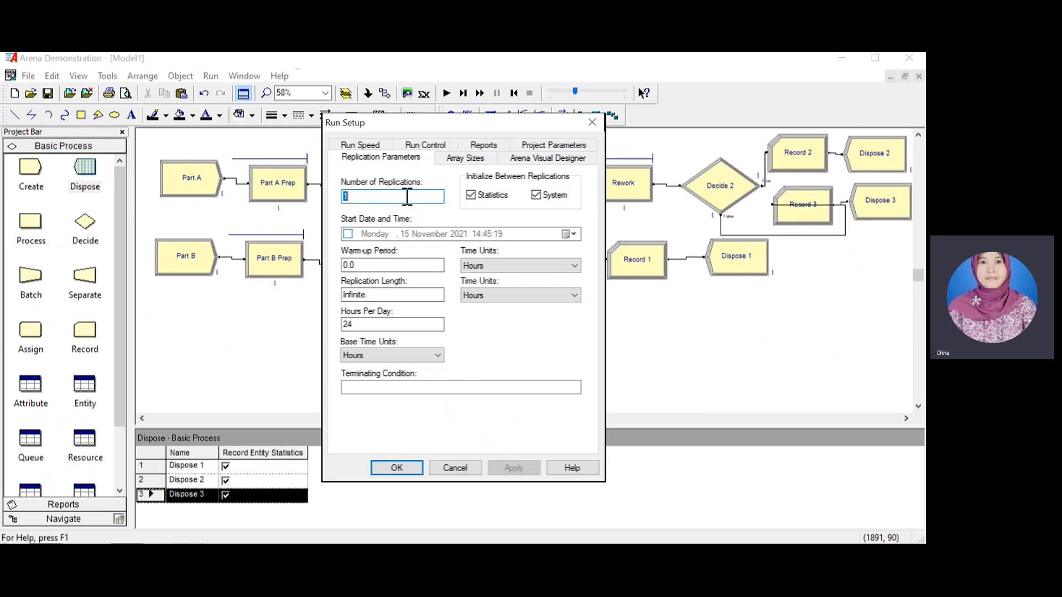
drag(413, 299, 303, 304)
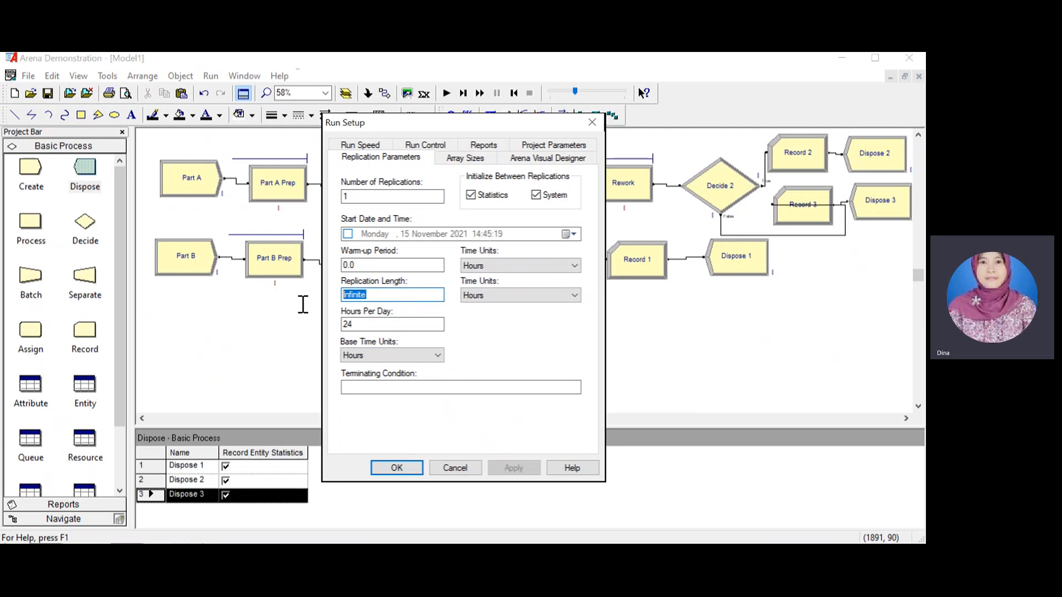
text(32)
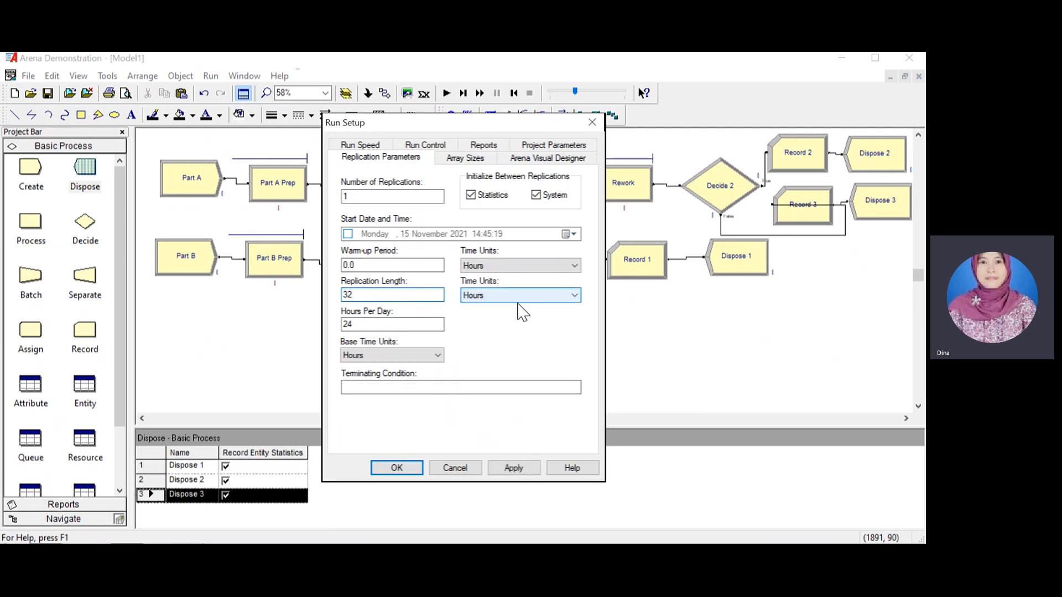
key(Return)
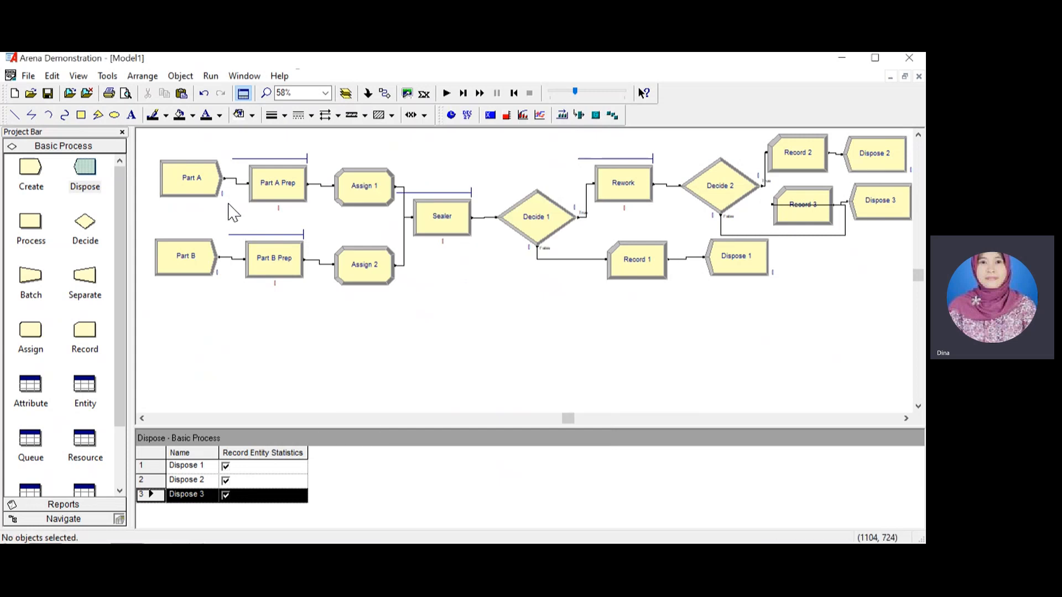
Enlarge the entity counters of the Part A and Part B Create modules so their digits are readable.
click(222, 196)
click(227, 196)
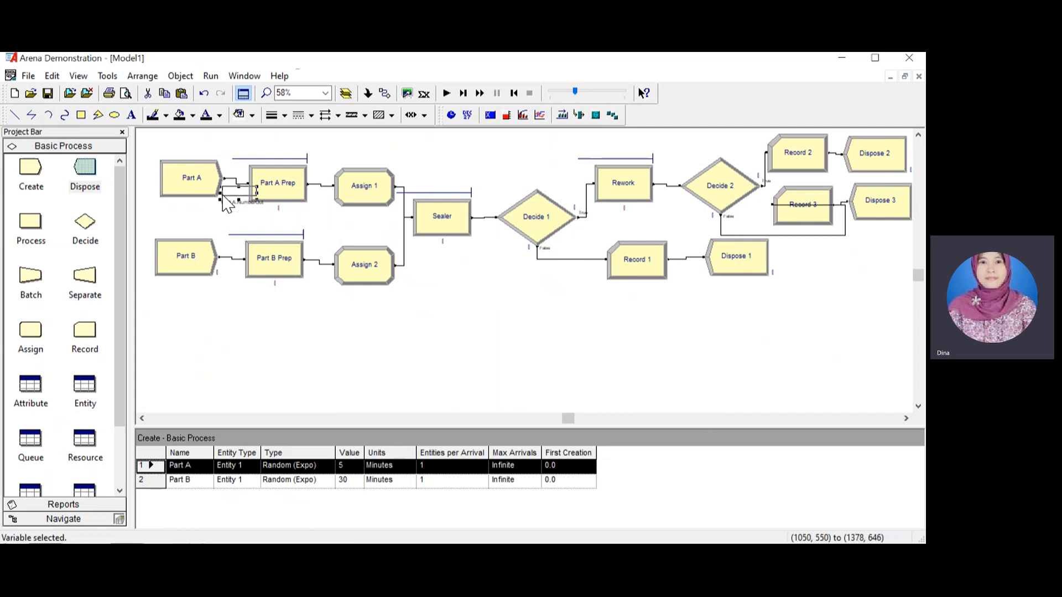
click(224, 218)
mouse_move(224, 197)
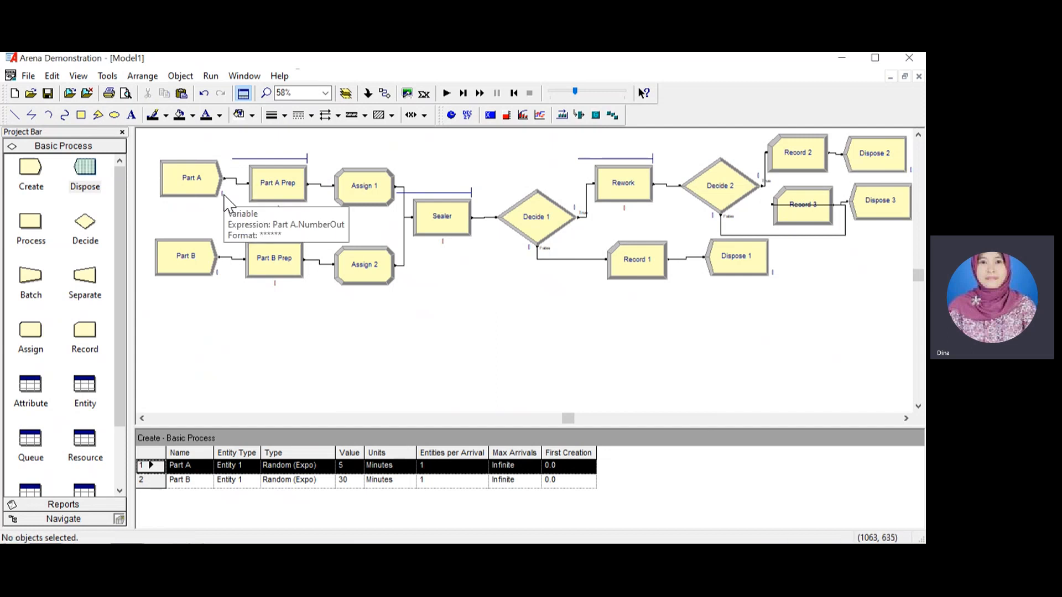
click(224, 197)
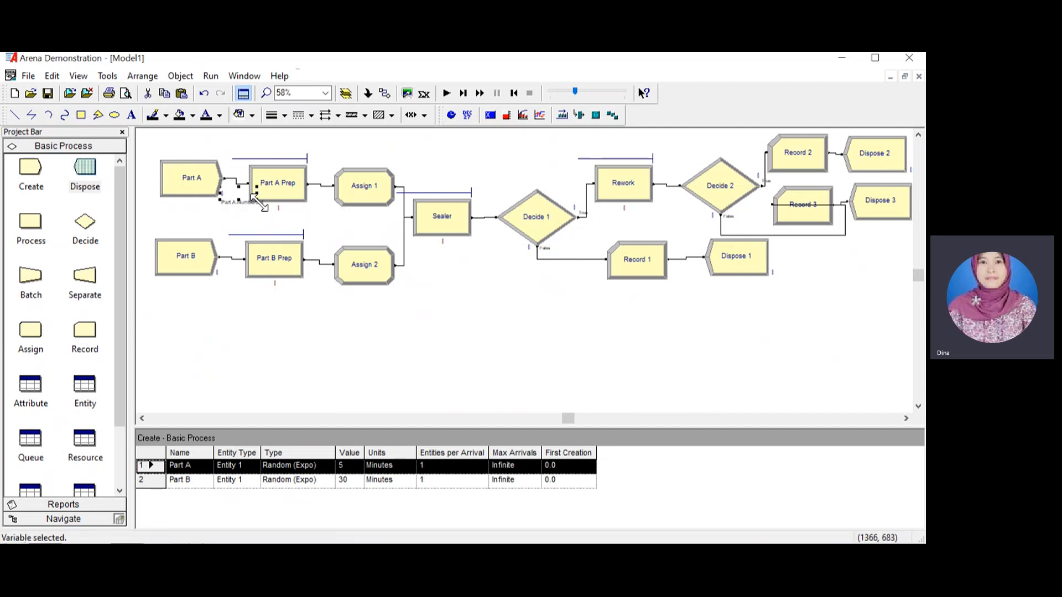
drag(303, 220, 276, 237)
click(220, 280)
drag(215, 278, 206, 294)
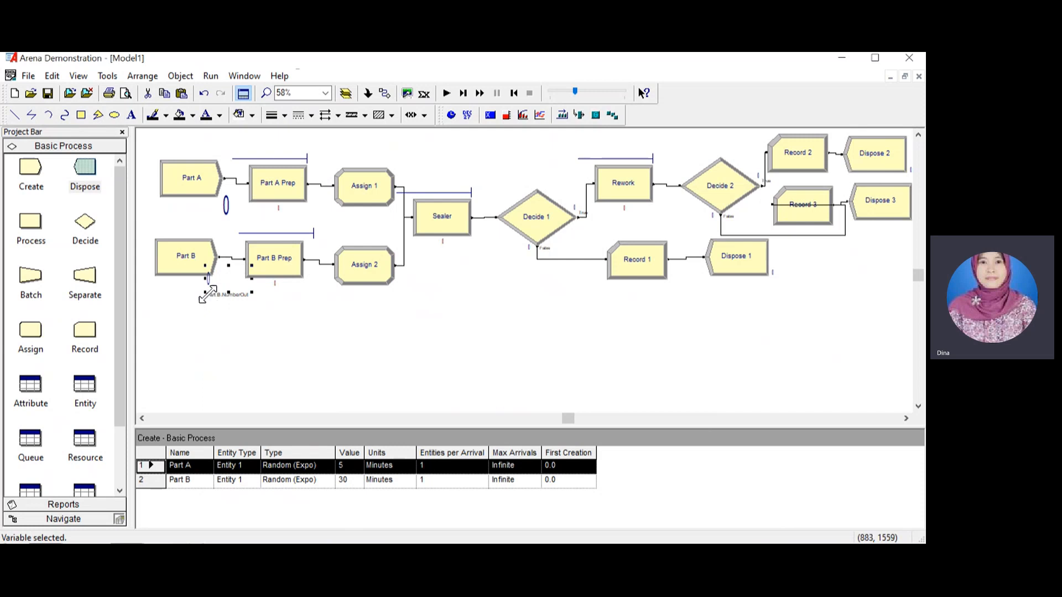
drag(207, 294, 171, 332)
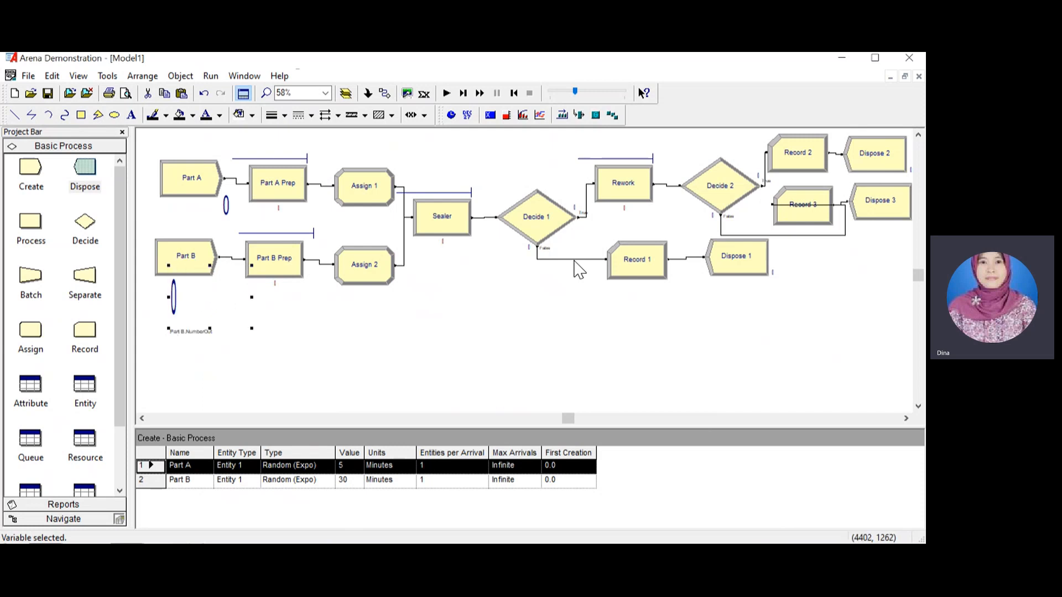
Enlarge the Sealer work-in-process counter and the Dispose 1 output counter.
click(444, 242)
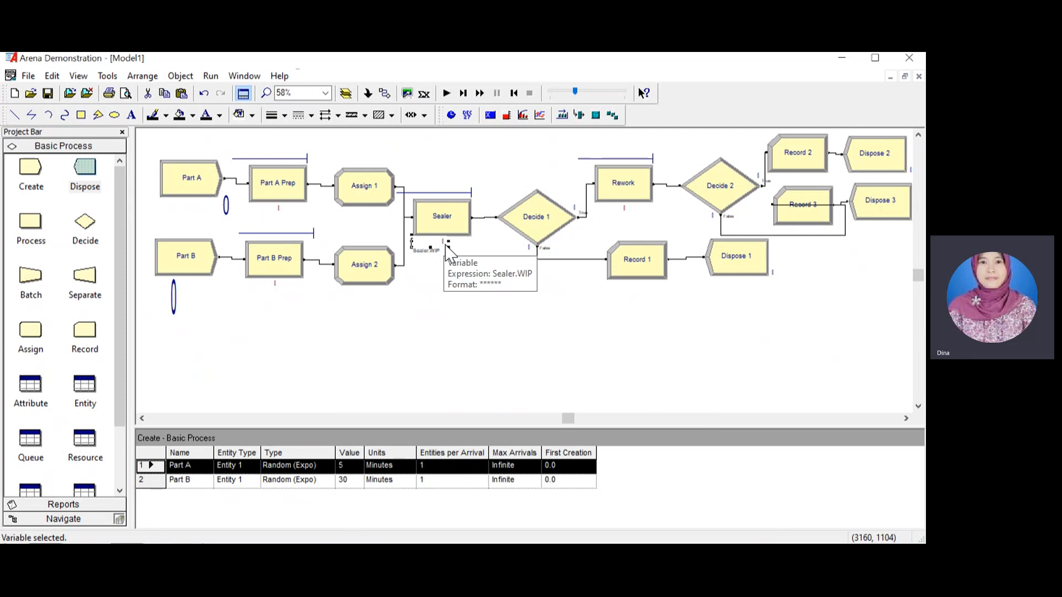
drag(450, 249, 543, 302)
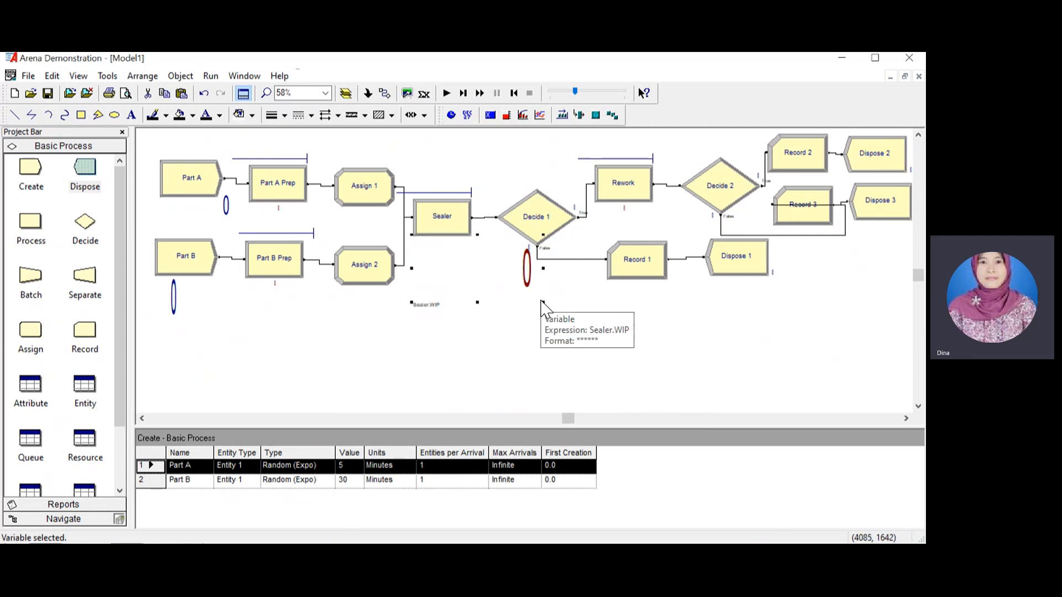
click(797, 158)
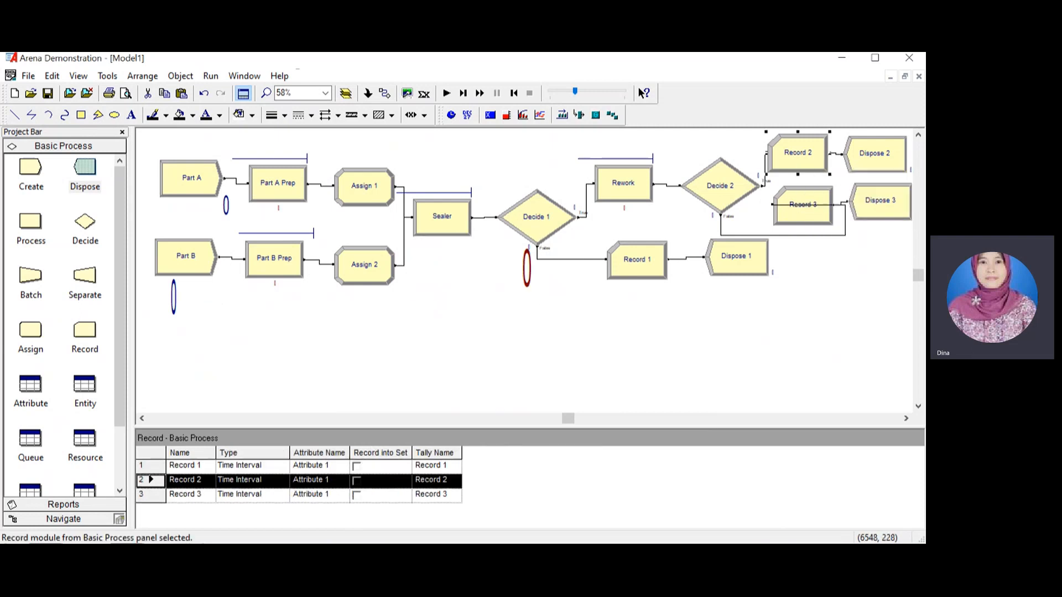
click(773, 272)
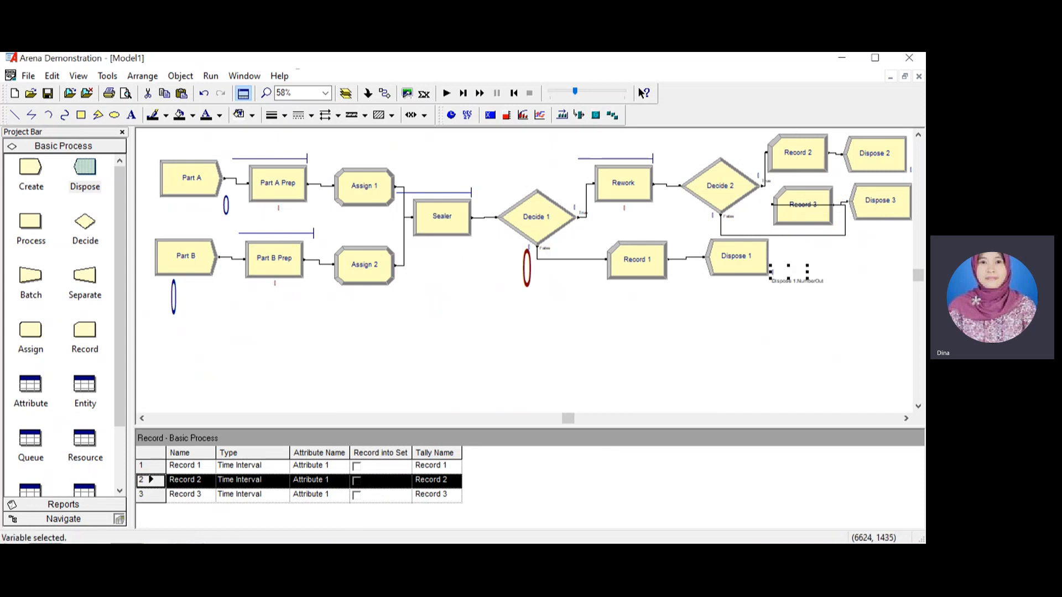
drag(807, 280, 879, 318)
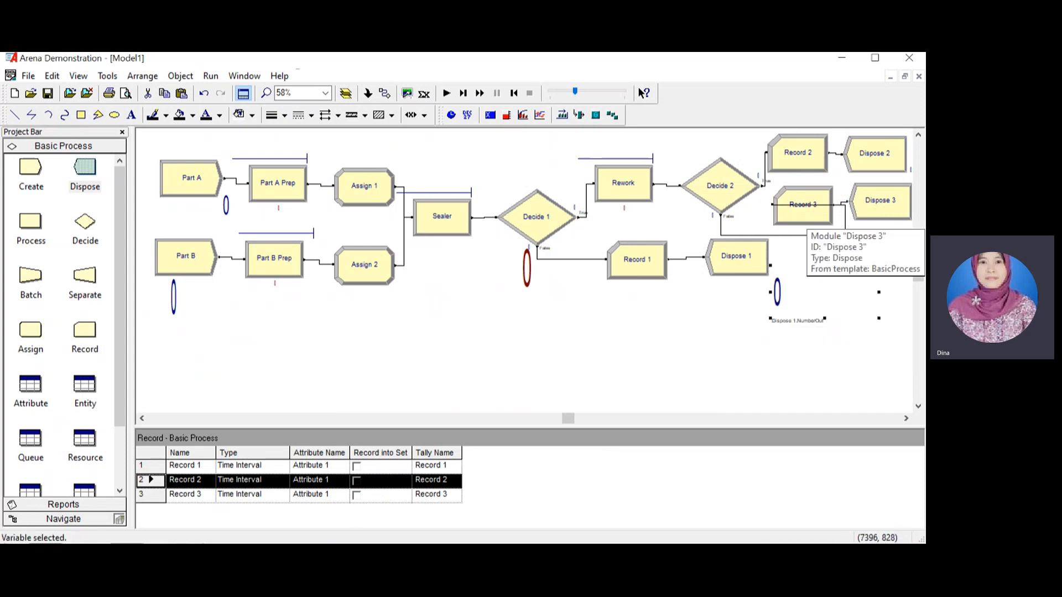
click(879, 213)
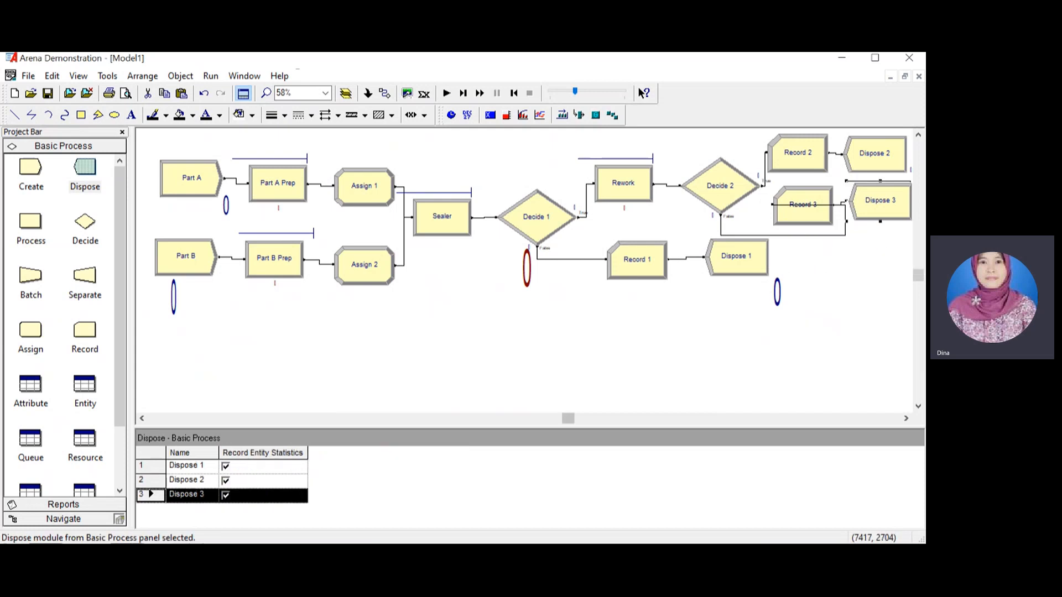
Enlarge the output counters of Dispose 2 and Dispose 3.
click(906, 419)
click(906, 419)
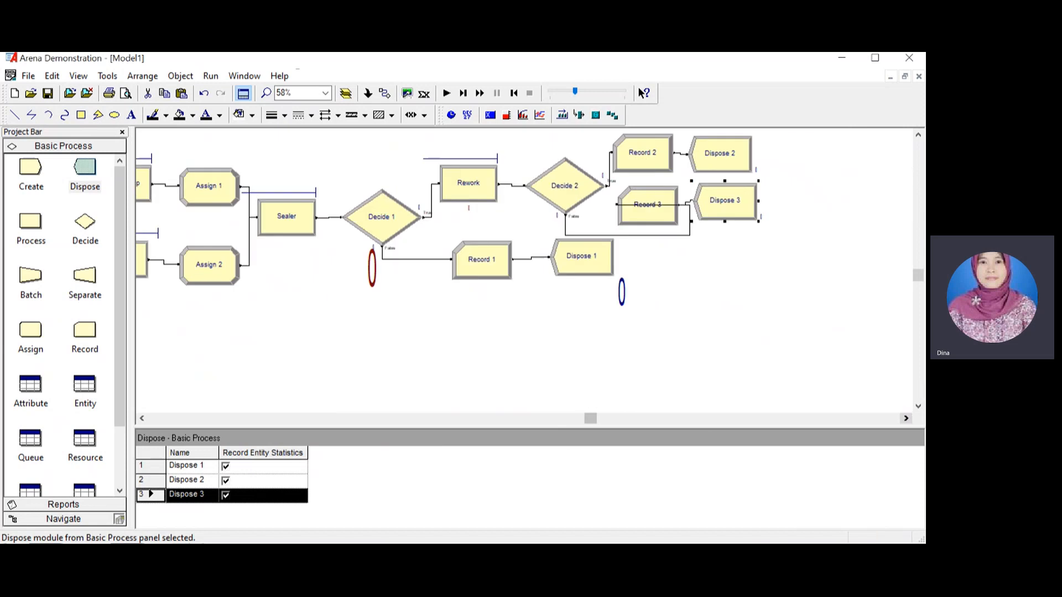
click(757, 170)
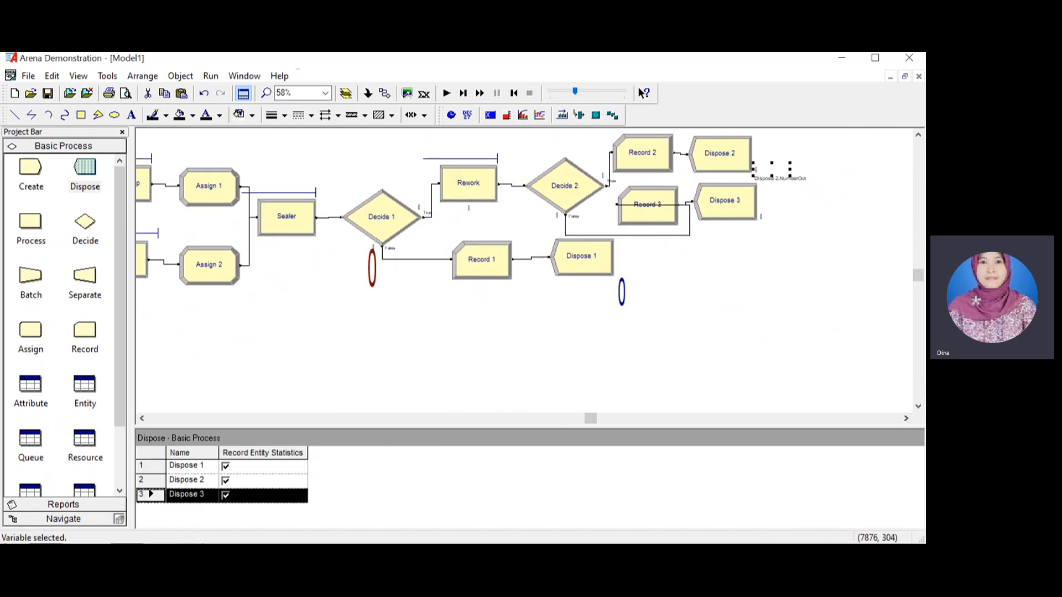
drag(790, 162, 807, 148)
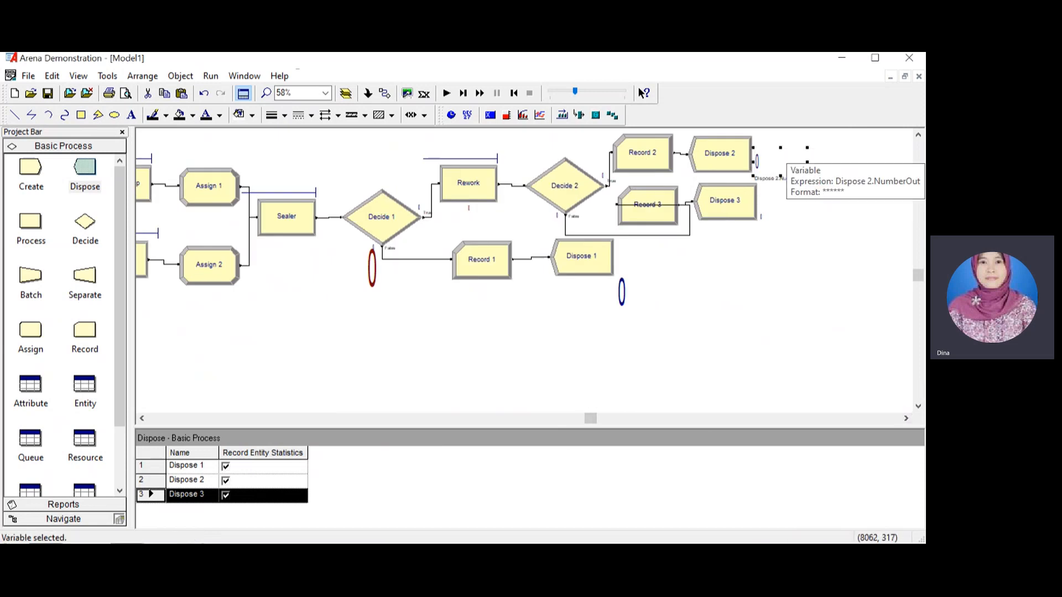
click(760, 217)
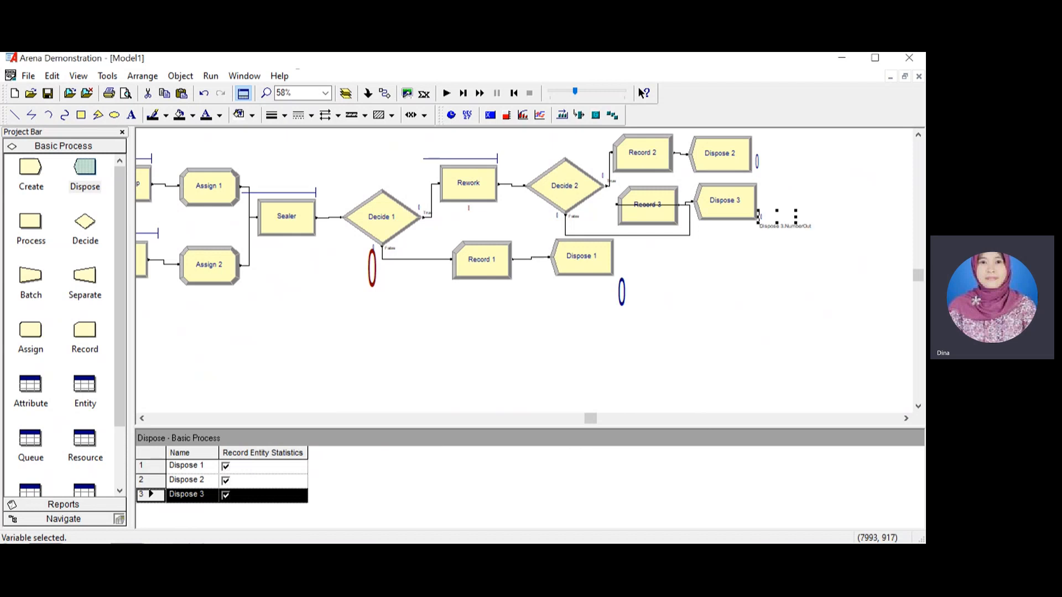
click(755, 161)
drag(807, 148, 824, 143)
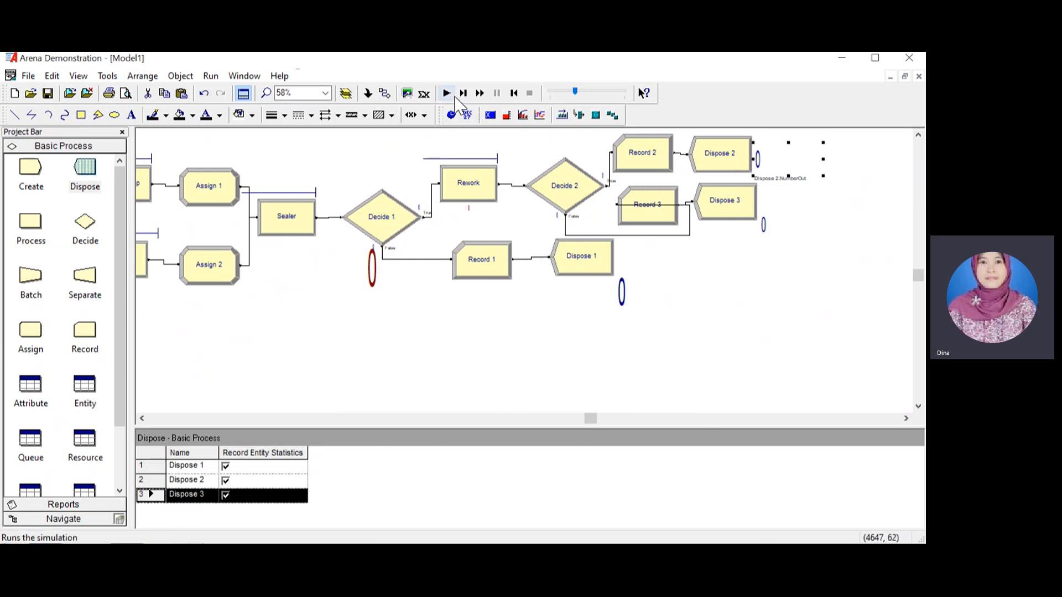
Run the simulation to completion, view the Category Overview report, close it and end the run.
click(445, 94)
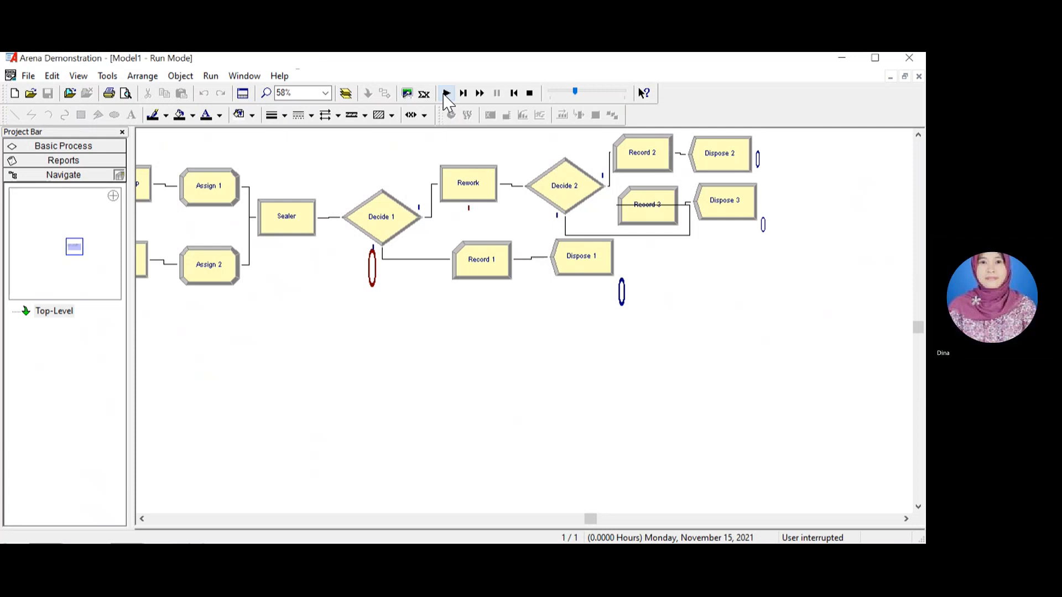
click(446, 94)
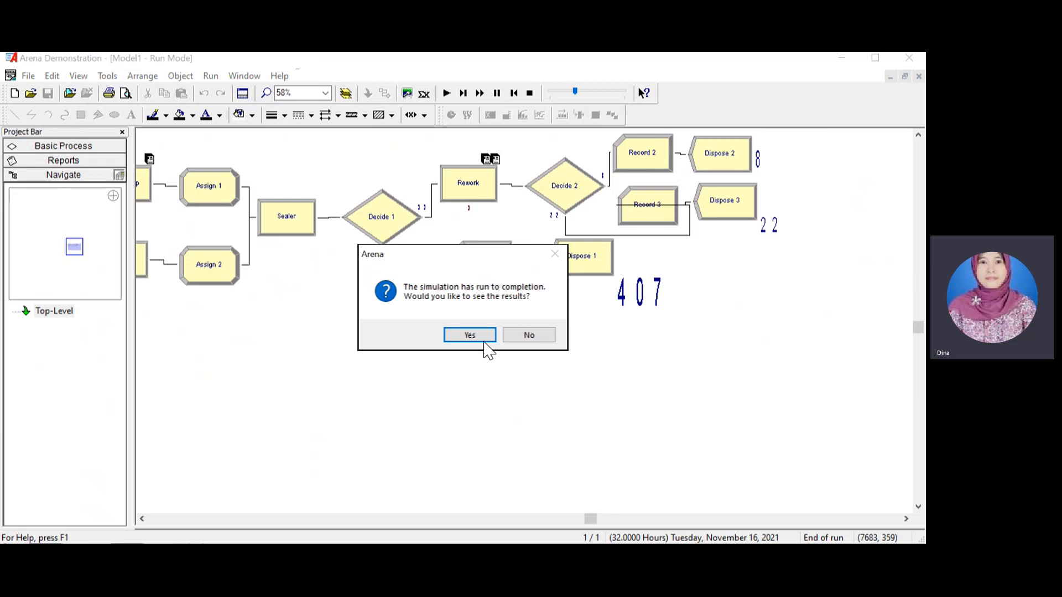
click(471, 335)
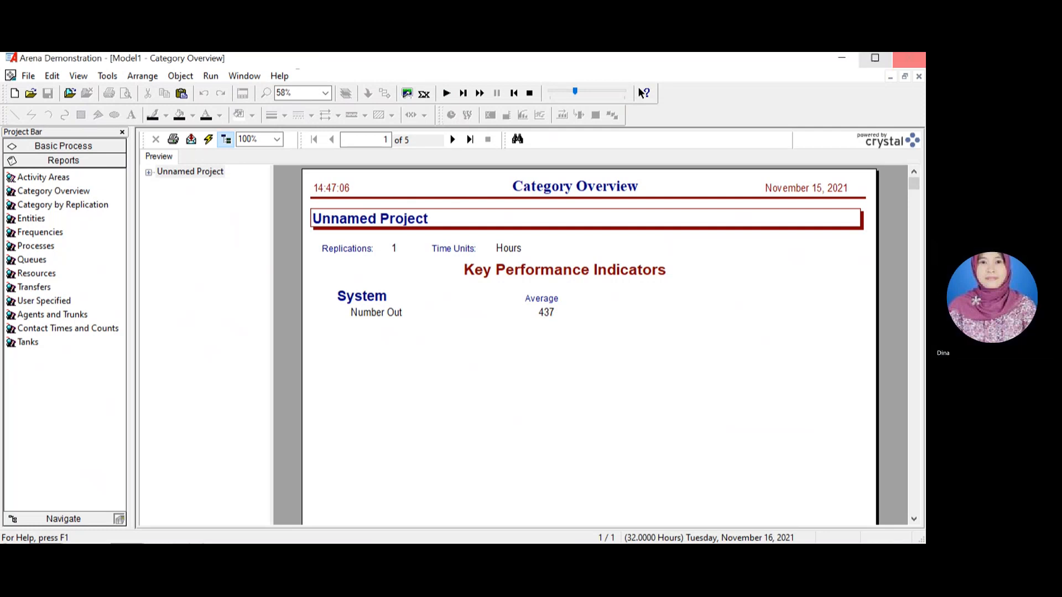
click(919, 76)
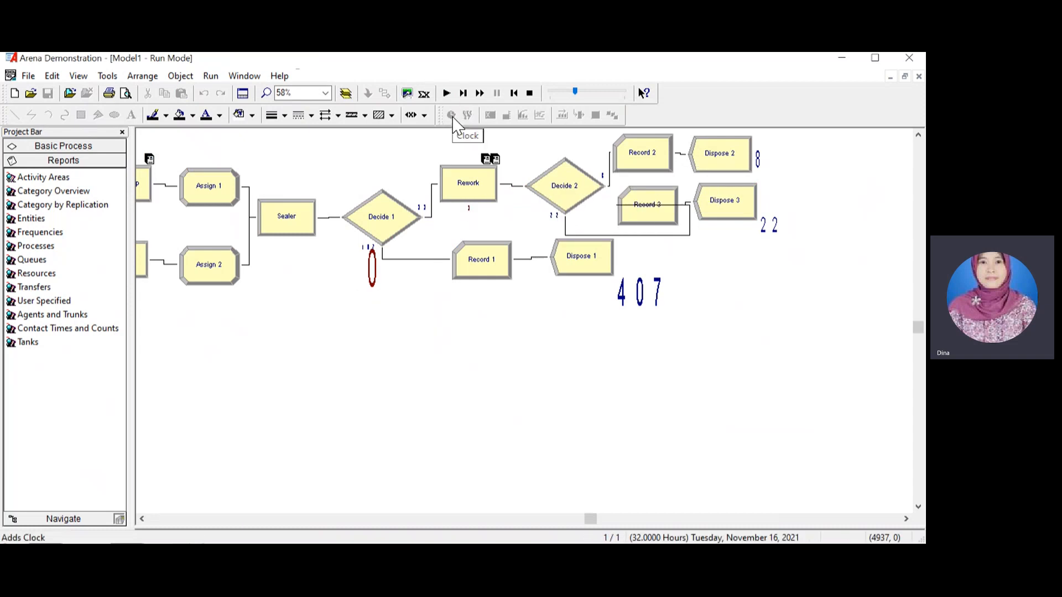
click(530, 94)
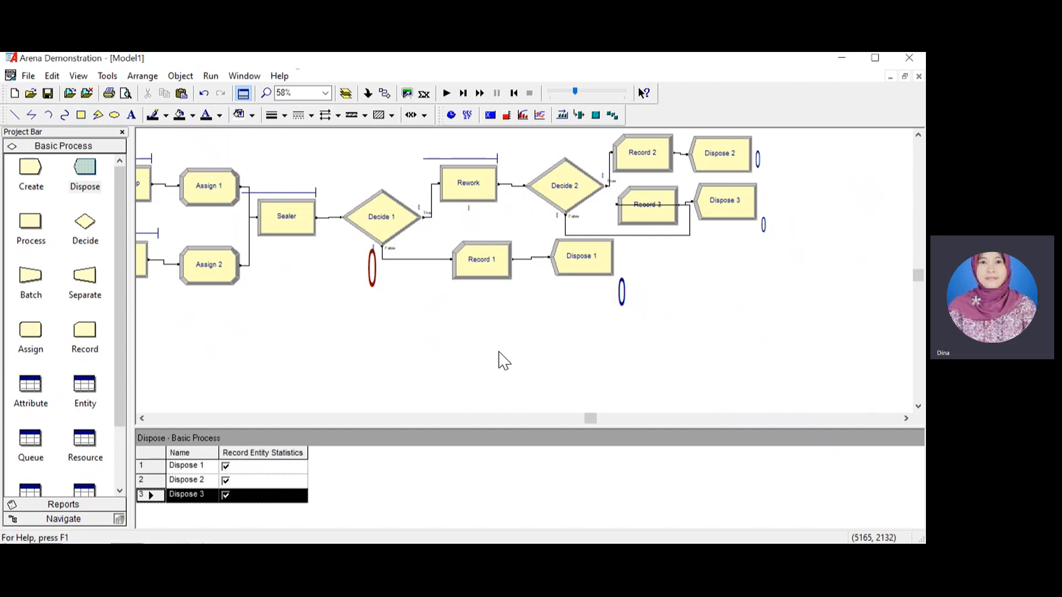
Examine the CS2 - Credit Processing - Serial model and the CS2 - Credit Processing - Parallel model.
click(243, 76)
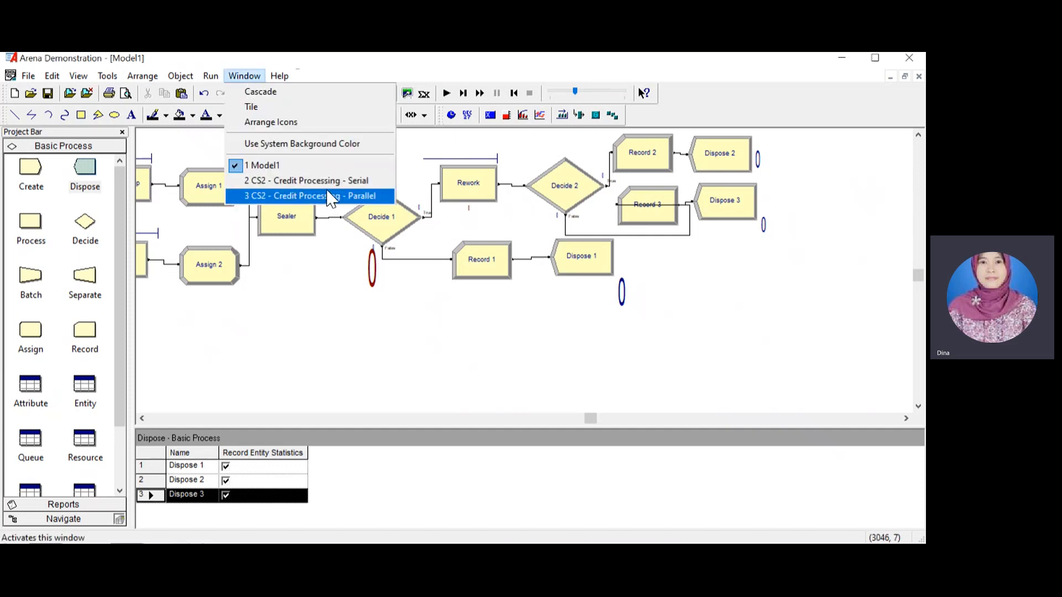
click(332, 183)
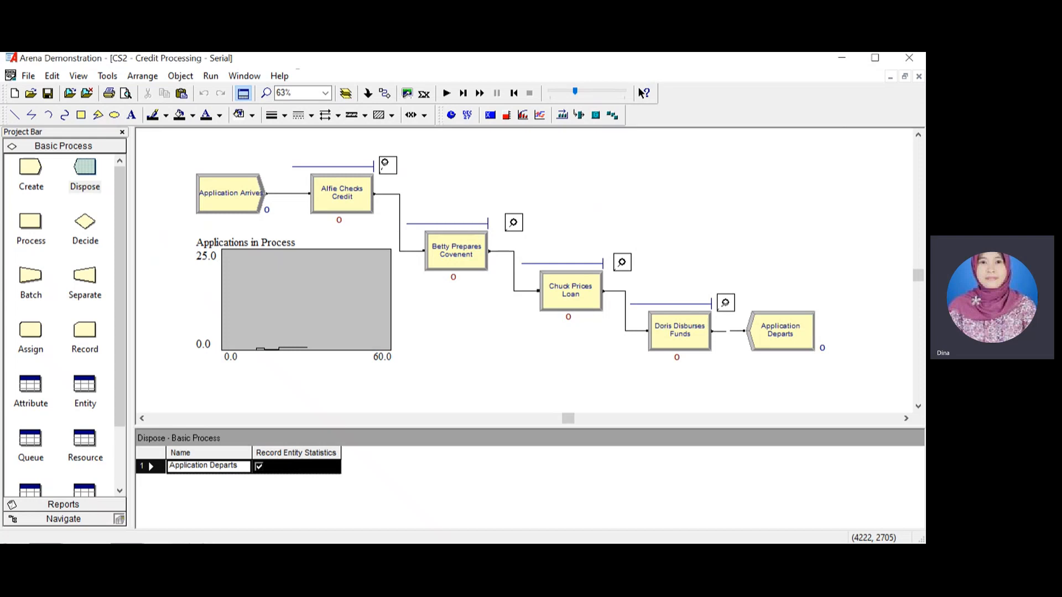
click(472, 327)
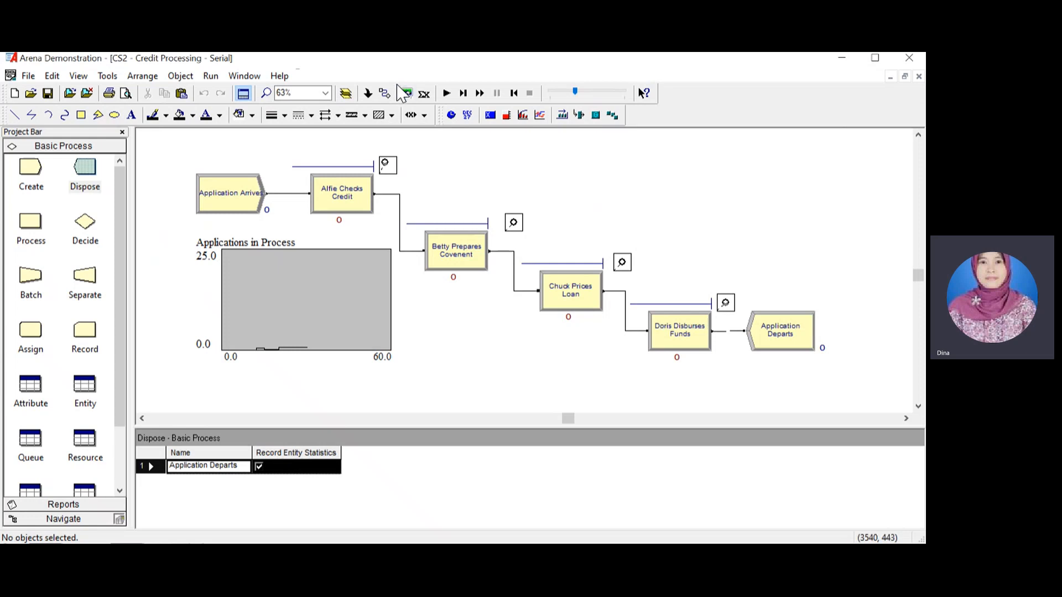
click(244, 76)
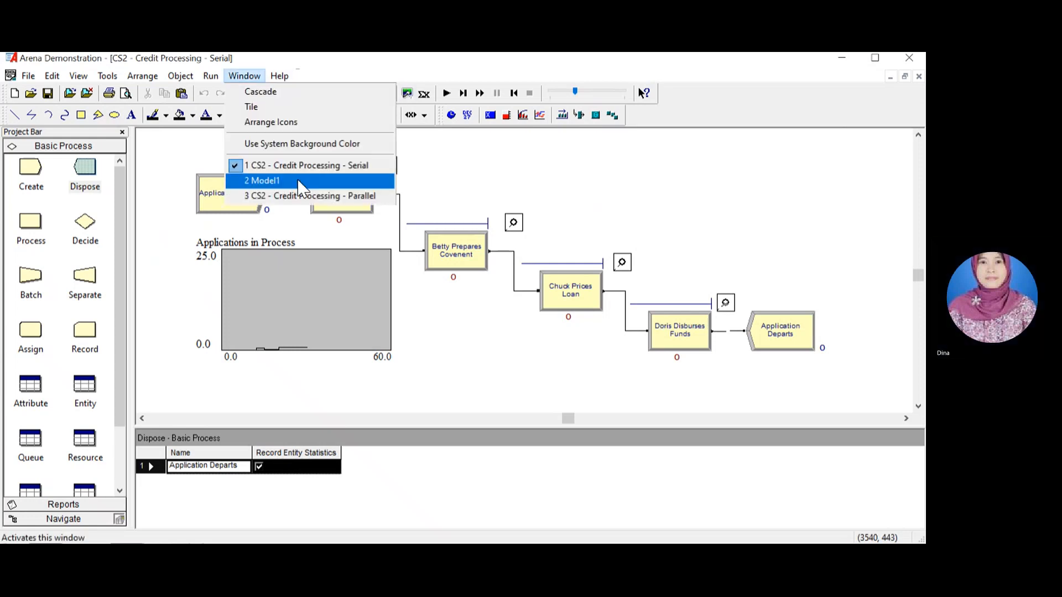
click(279, 197)
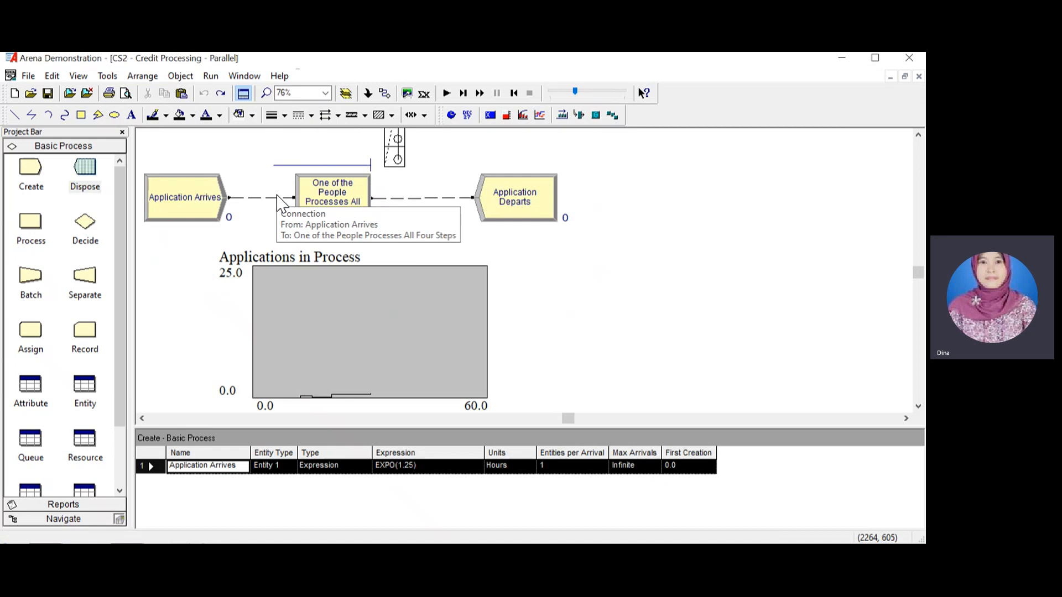
scroll(597, 336, down, 5)
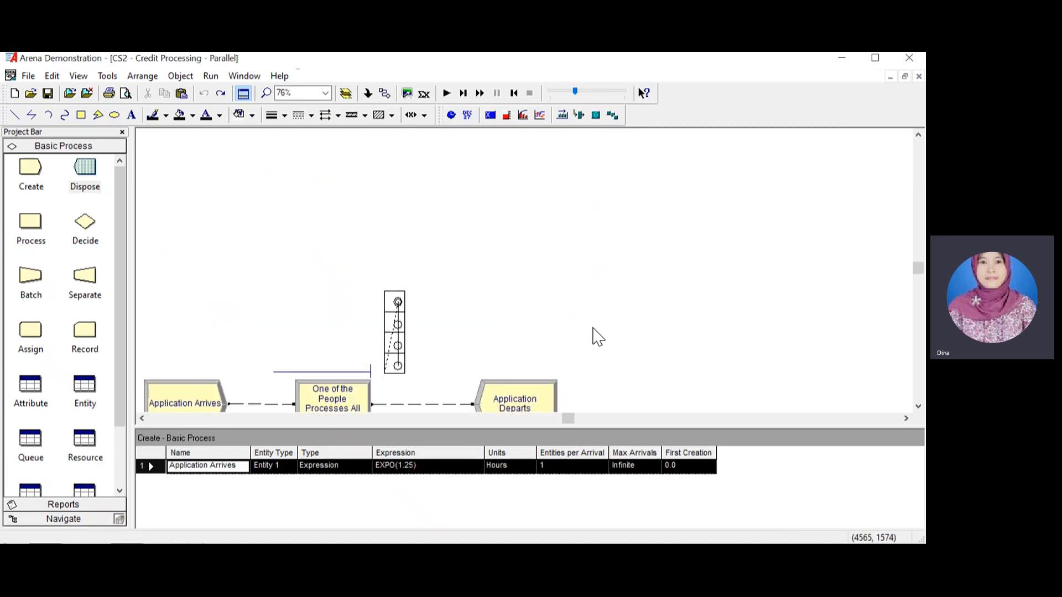
scroll(597, 337, up, 2)
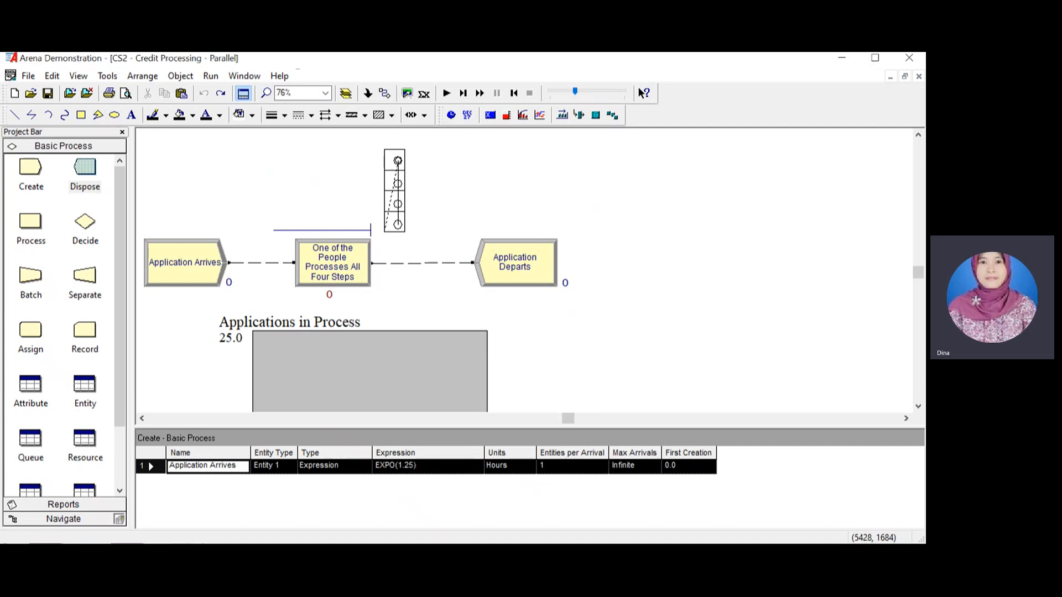
Review the delay expression of the Parallel model's process module and turn off its Report Statistics option.
click(344, 257)
double_click(344, 257)
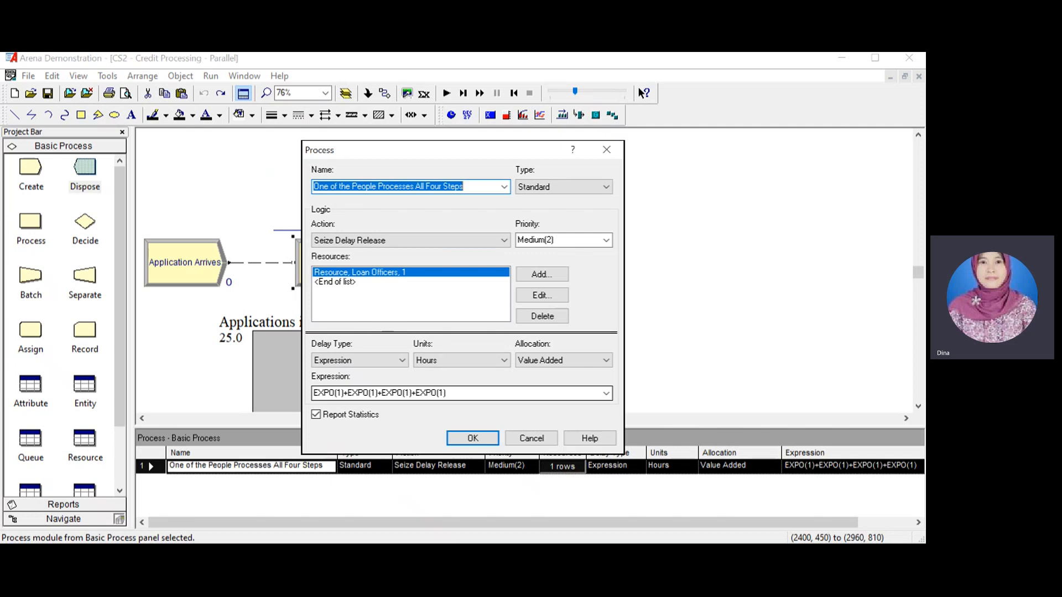
drag(313, 393, 445, 393)
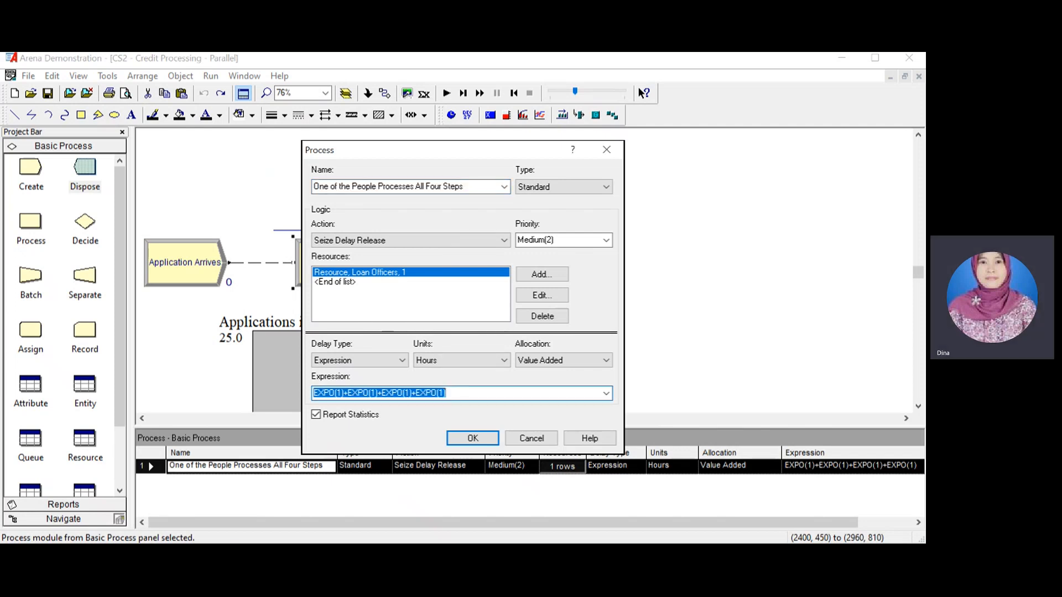
click(315, 414)
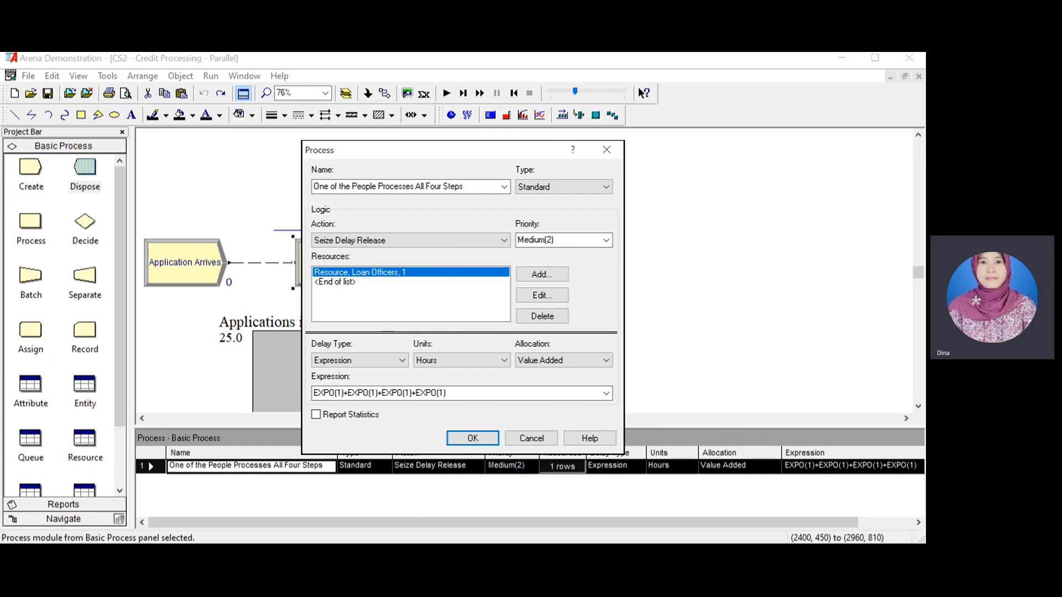
click(472, 438)
Close the program, discarding the changes to CS2 - Credit Processing - Parallel and to Model1.
click(909, 57)
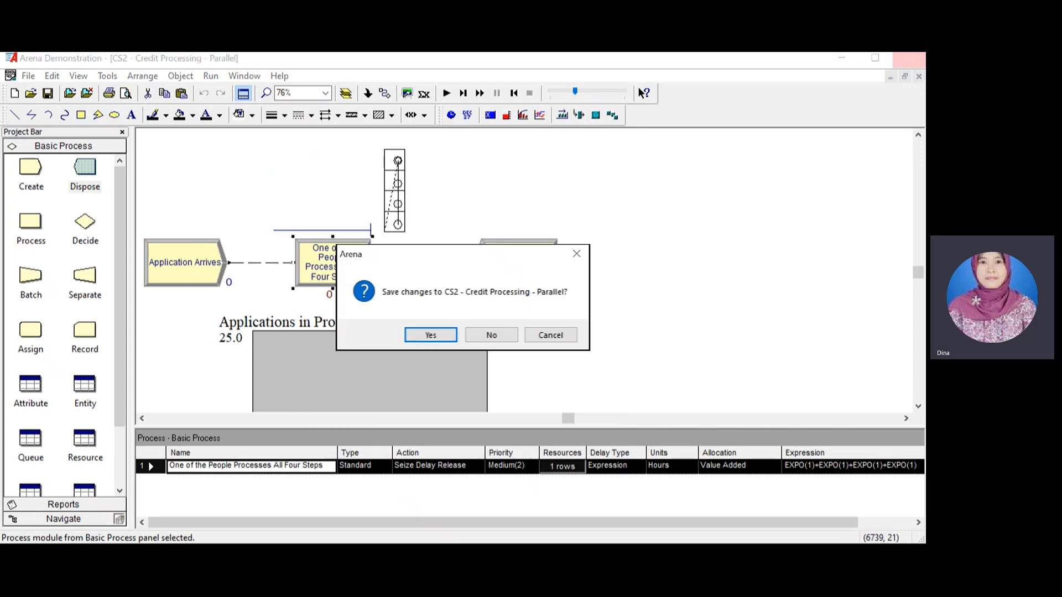
click(502, 335)
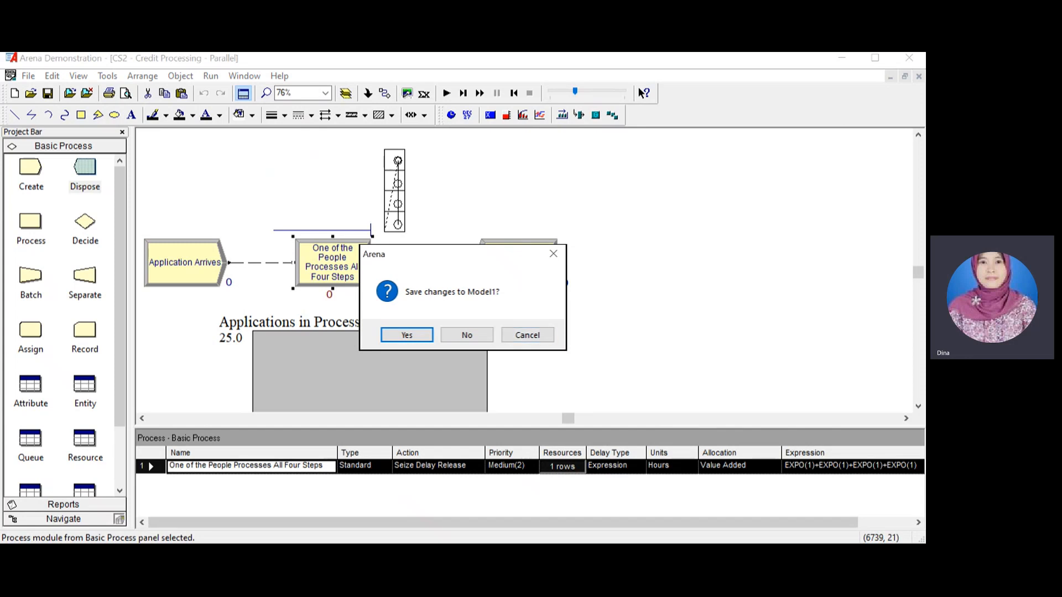
click(482, 334)
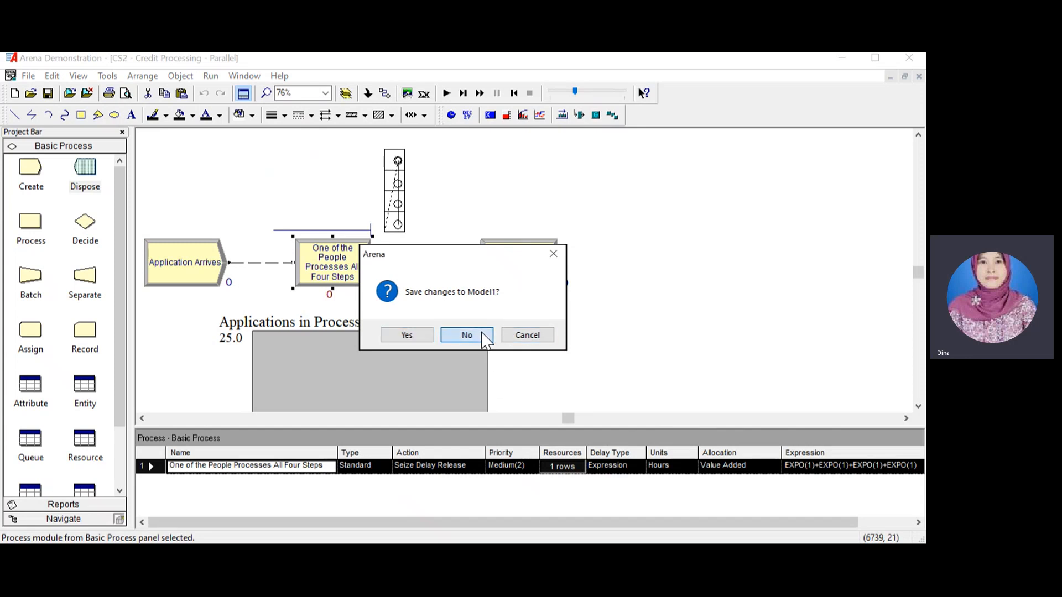